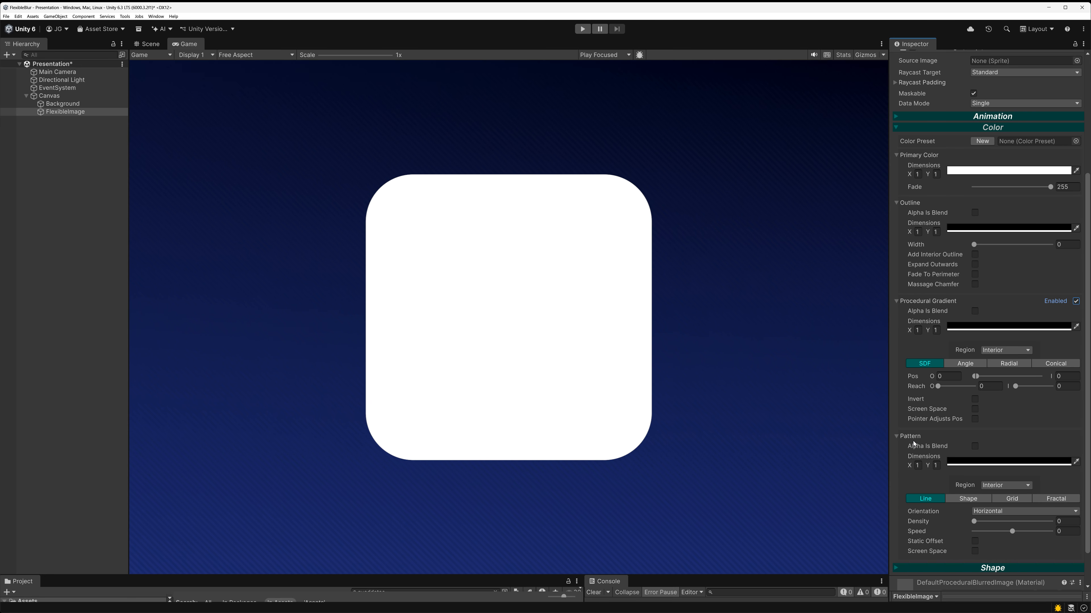
# Set the primary color dimensions of the FlexibleImage to 3 by 3.
pyautogui.click(936, 174)
pyautogui.write('3')
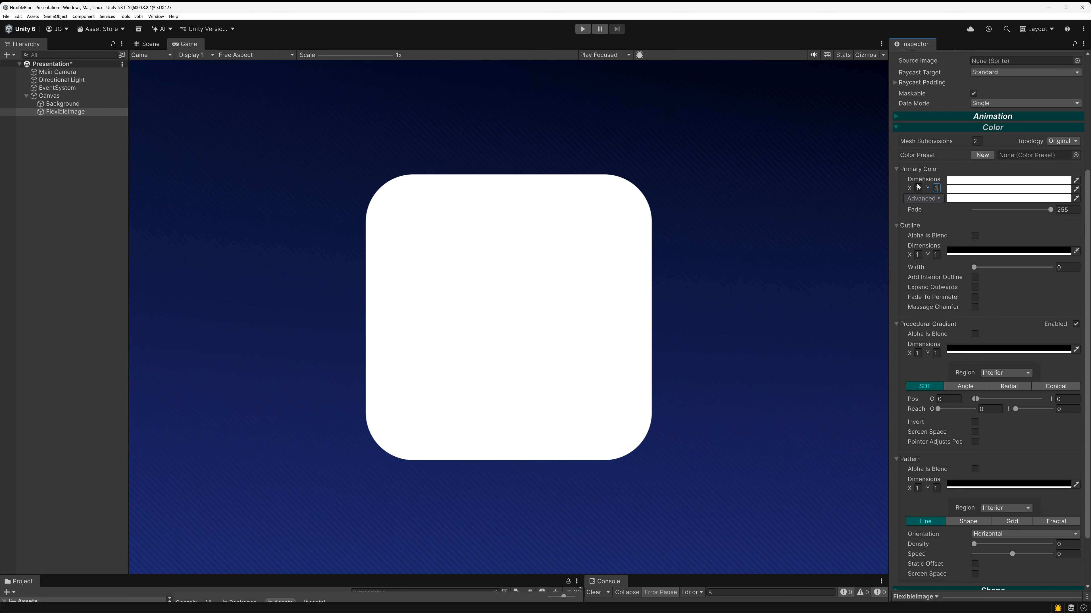
pyautogui.click(918, 189)
pyautogui.write('3')
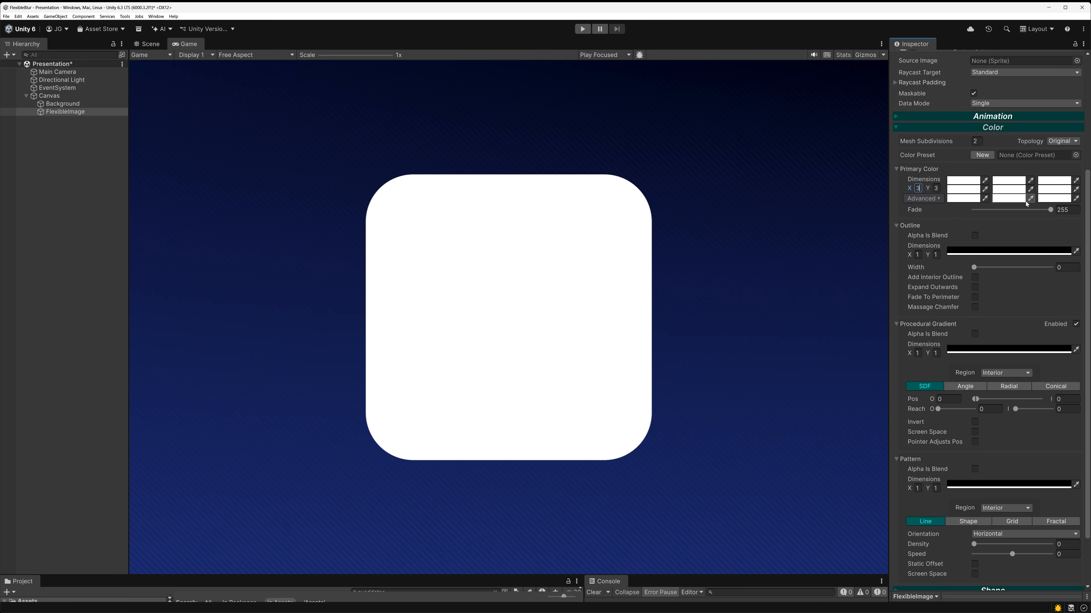
# Color the bottom-middle and top-right cells of the 3 by 3 primary color grid red.
pyautogui.click(1008, 199)
pyautogui.moveTo(1049, 258); pyautogui.dragTo(1078, 197)
pyautogui.click(1084, 195)
pyautogui.click(1054, 180)
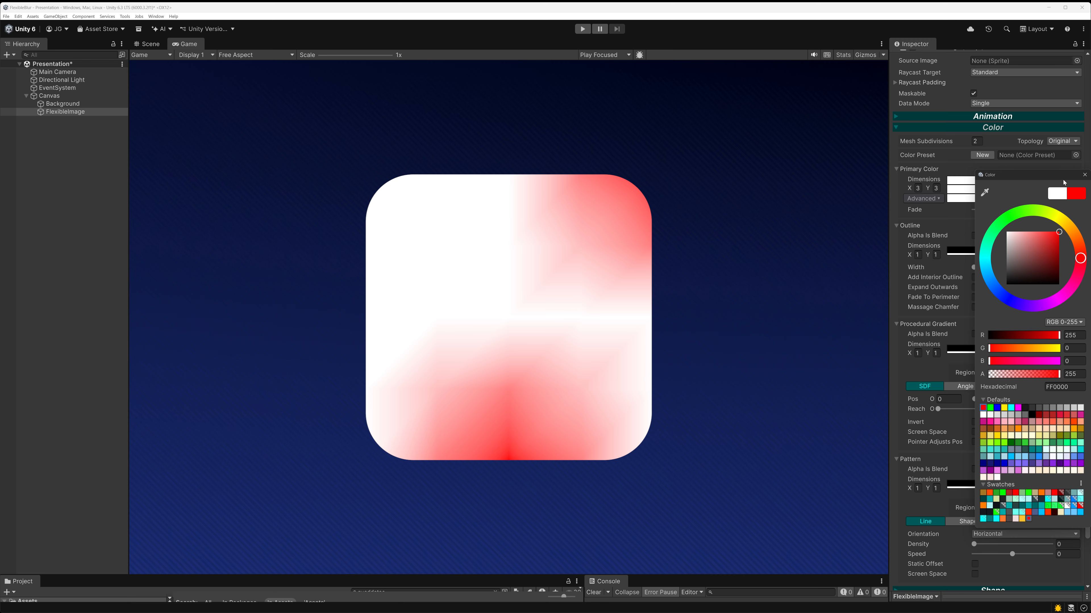
pyautogui.click(1084, 175)
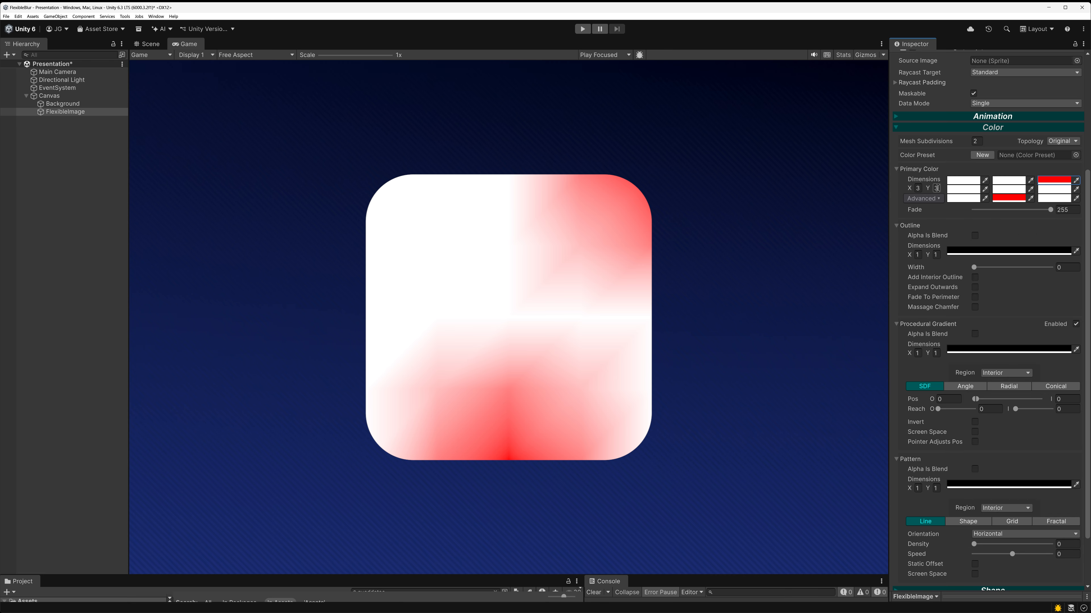
# Reduce the primary color dimensions to X 2 and Y 2.
pyautogui.click(938, 189)
pyautogui.write('2')
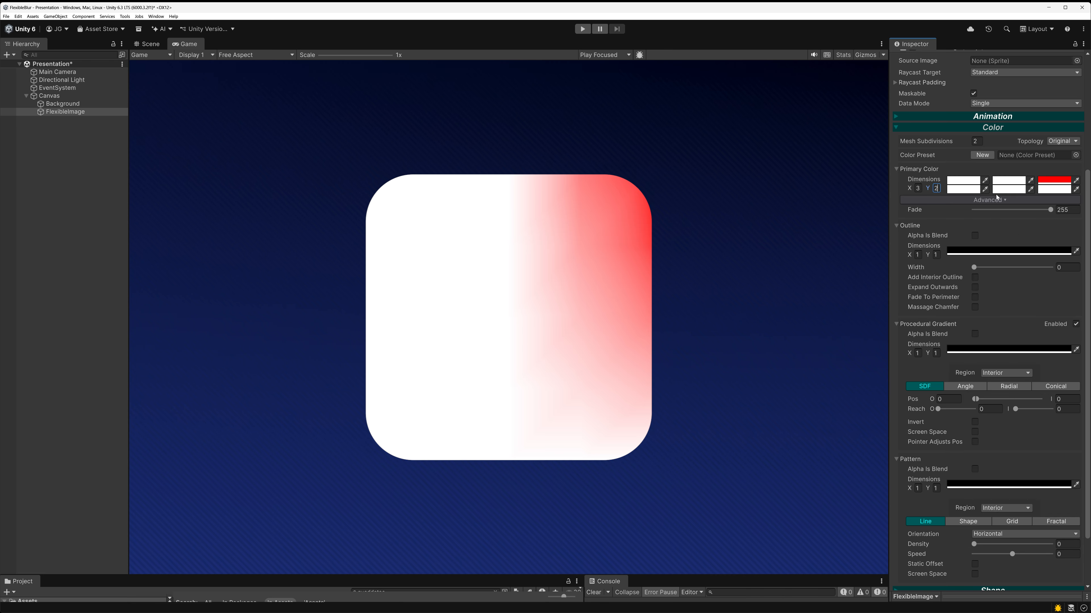
pyautogui.hotkey('shift', 'Tab')
pyautogui.write('2')
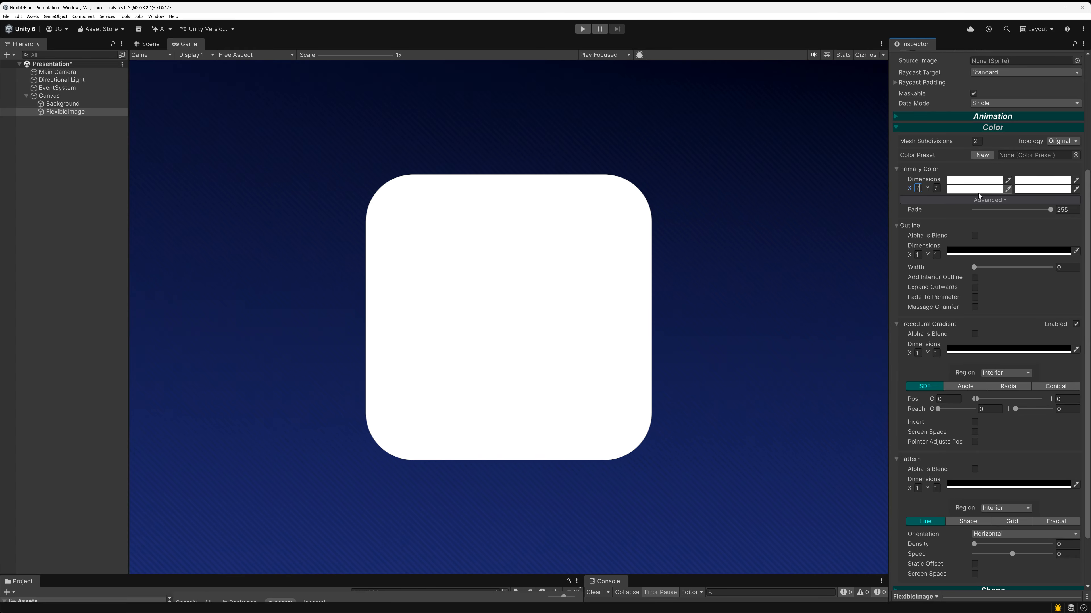
# Color the 2 by 2 primary color grid green at the bottom-left, blue at the top-left and red at the top-right.
pyautogui.click(978, 190)
pyautogui.click(991, 241)
pyautogui.moveTo(1044, 248); pyautogui.dragTo(1055, 226)
pyautogui.click(1084, 187)
pyautogui.click(970, 179)
pyautogui.click(981, 275)
pyautogui.click(1076, 172)
pyautogui.click(1045, 180)
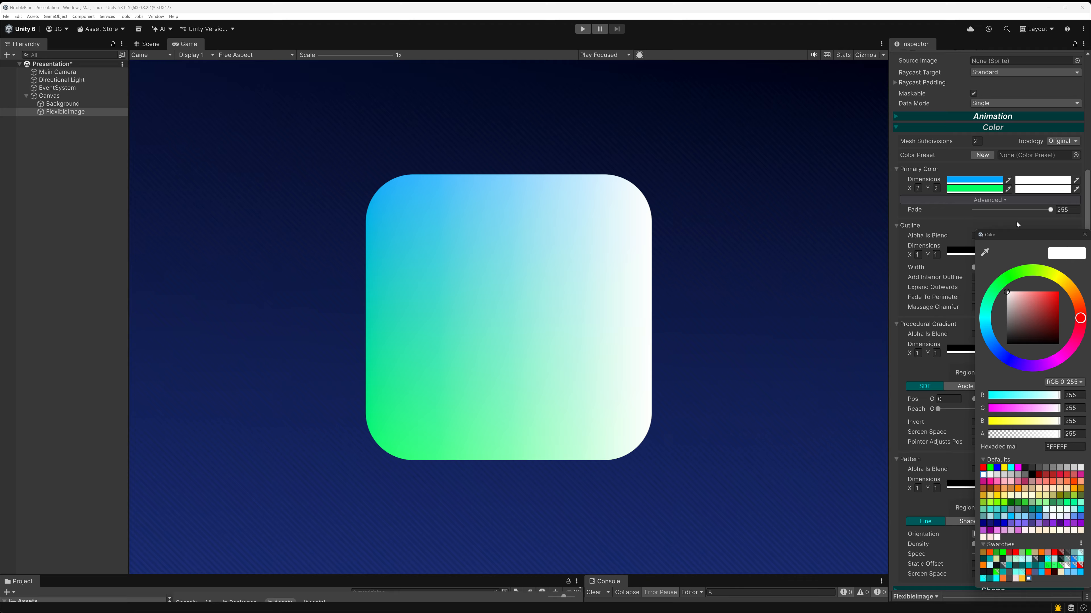
pyautogui.click(1056, 295)
pyautogui.moveTo(1062, 285); pyautogui.dragTo(1082, 323)
pyautogui.click(1084, 234)
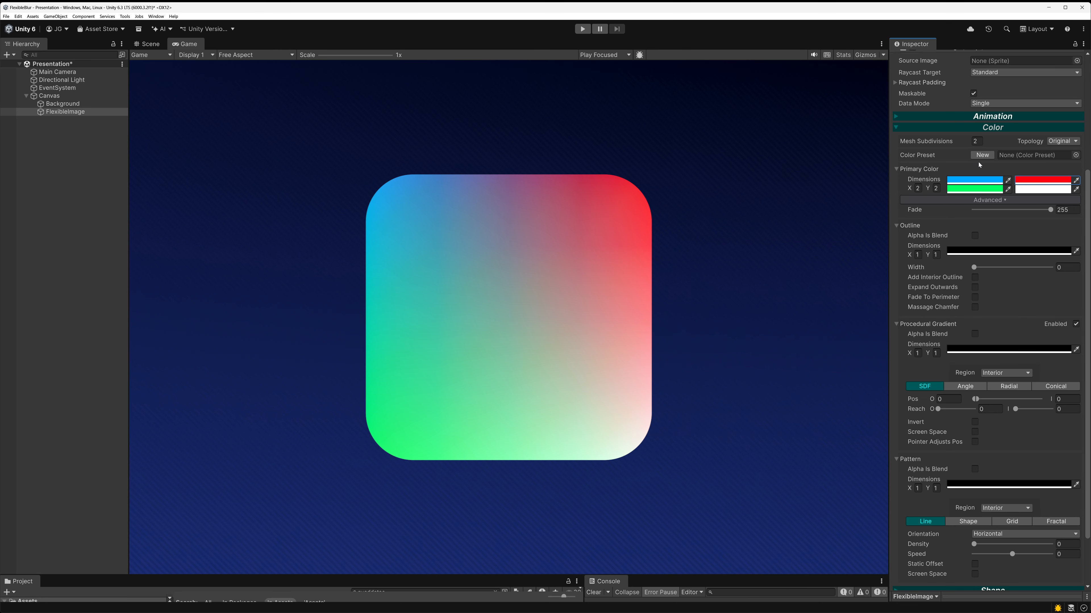
# Reduce the primary color dimensions to 1 by 1, and restore them to 2 by 2.
pyautogui.click(937, 188)
pyautogui.write('1')
pyautogui.click(919, 188)
pyautogui.write('1')
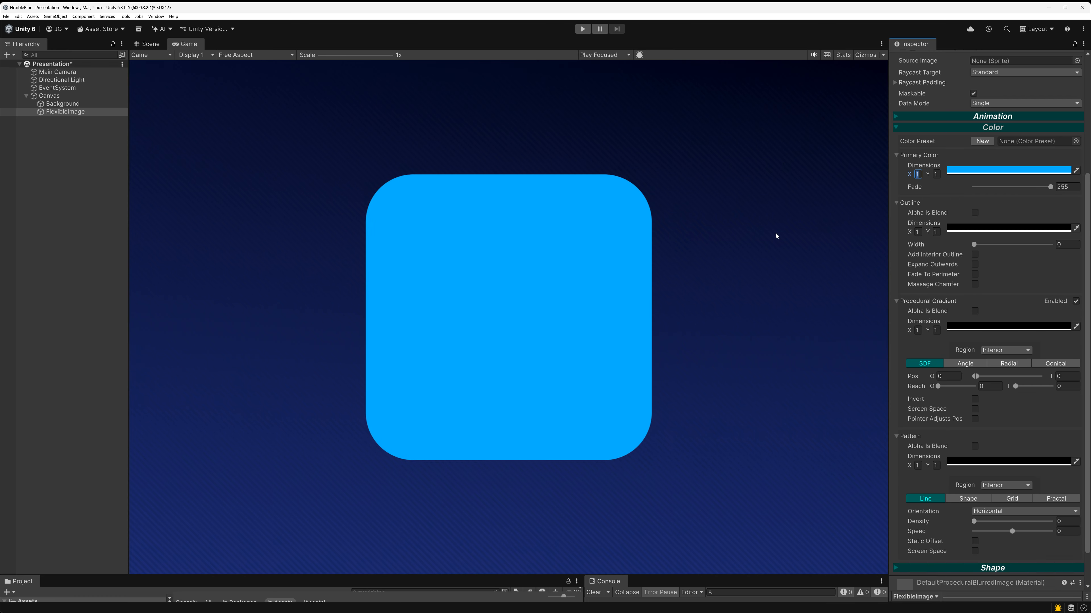
pyautogui.write('2')
pyautogui.click(937, 188)
pyautogui.write('2')
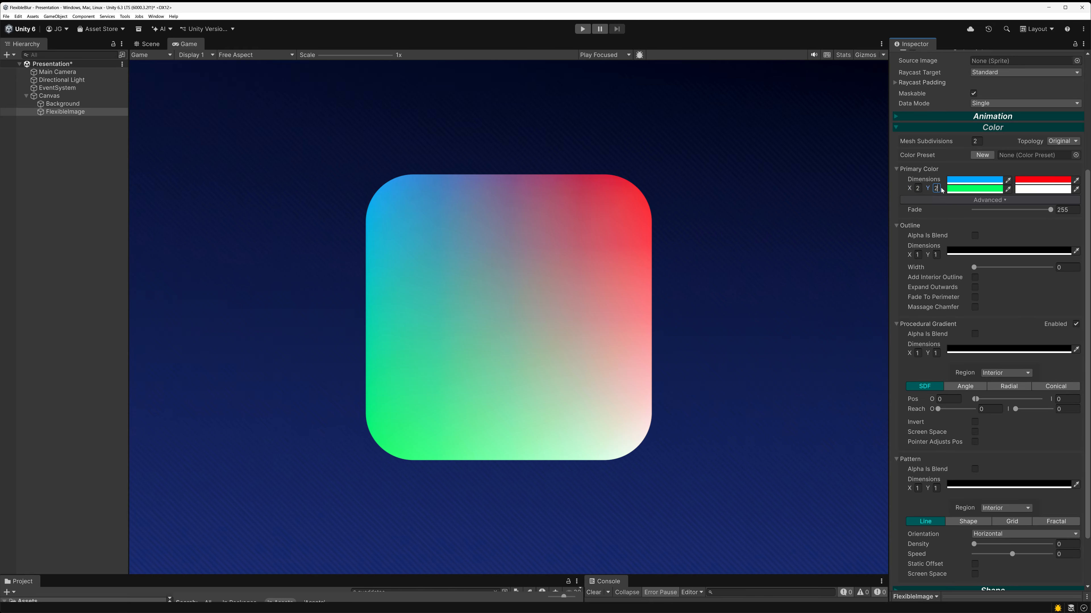
# Set the mesh subdivisions to 0, try the Flipped and X topologies, and return the topology to Original.
pyautogui.click(975, 141)
pyautogui.write('0')
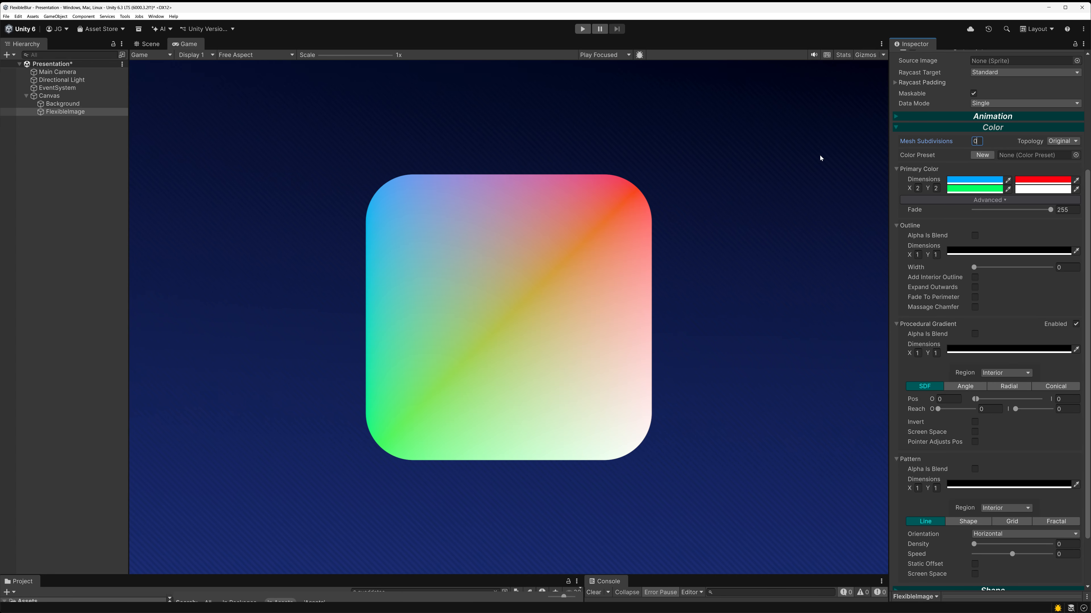
pyautogui.click(1063, 141)
pyautogui.click(1060, 161)
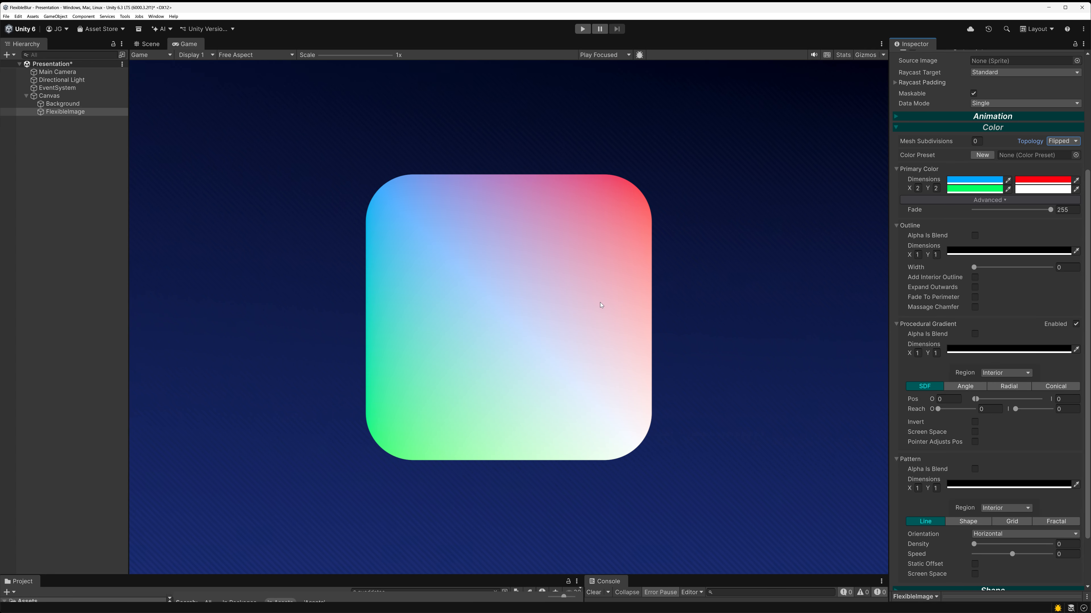
pyautogui.click(1063, 141)
pyautogui.click(1064, 169)
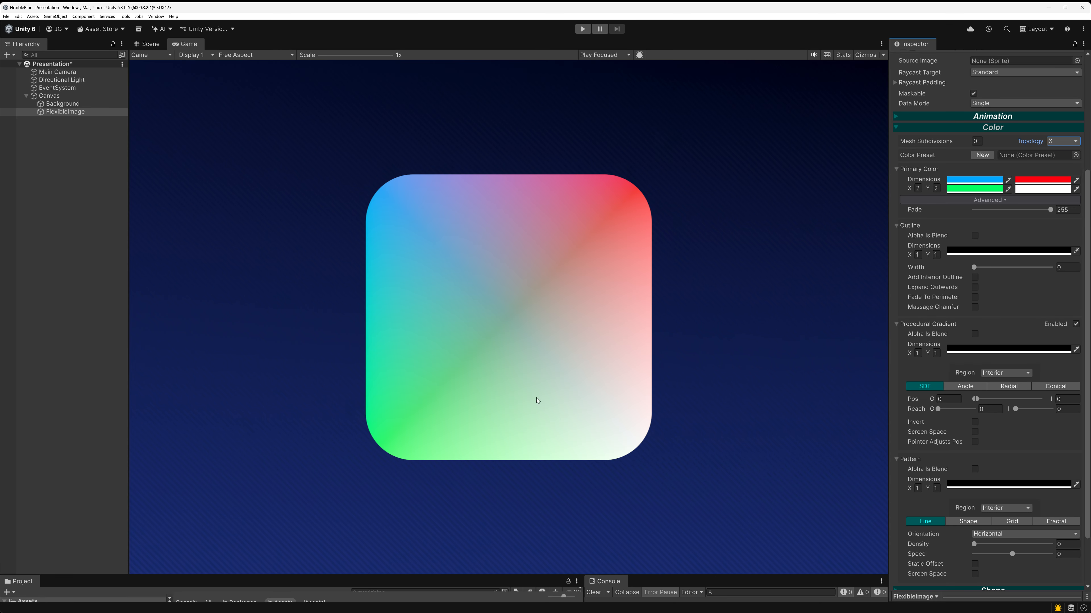
pyautogui.click(1061, 139)
pyautogui.click(1056, 151)
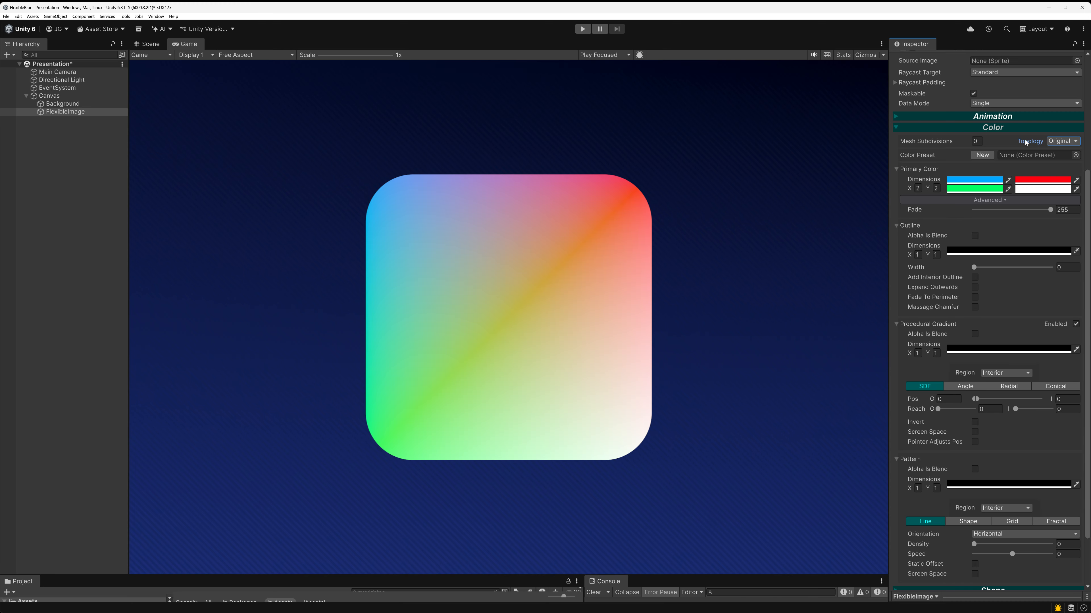
# Raise the mesh subdivisions to 2 and on to 4.
pyautogui.click(975, 141)
pyautogui.write('2')
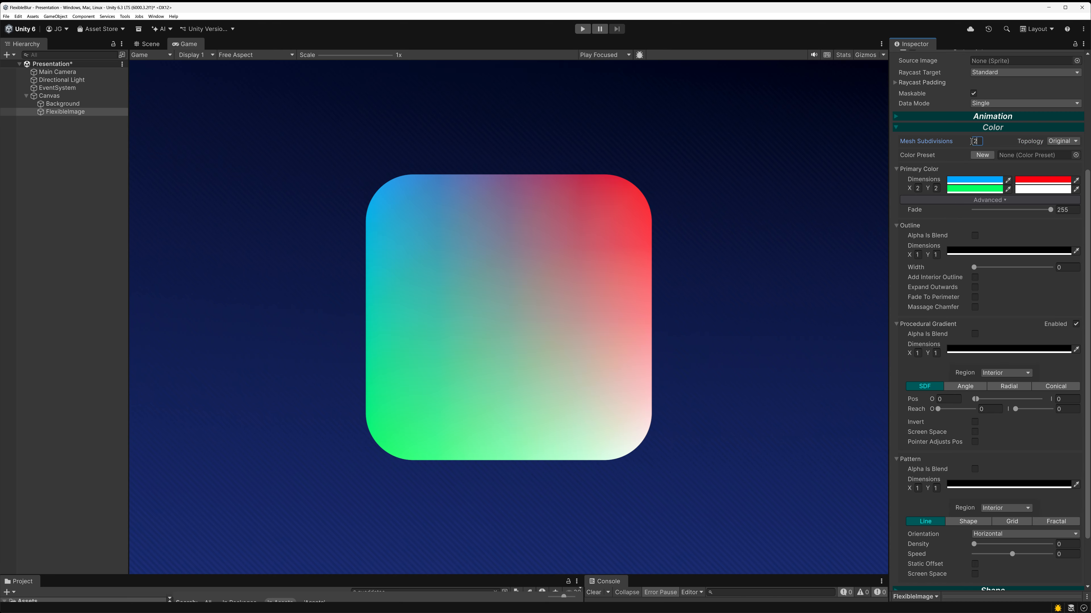
pyautogui.click(956, 141)
pyautogui.write('4')
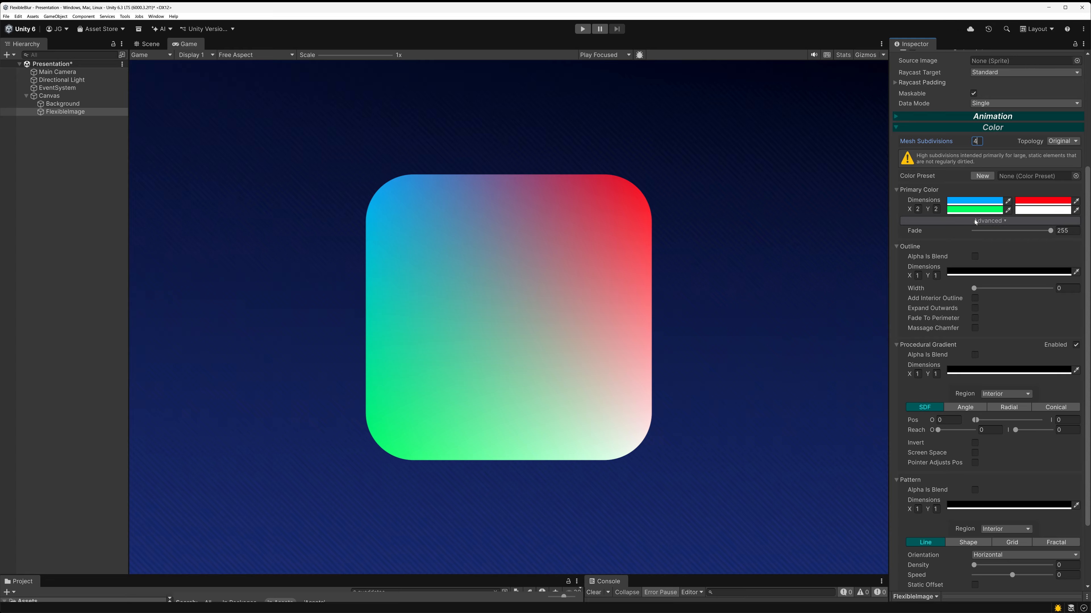
# Show the advanced primary color settings, try rotating the gradient to about 25.8, and return the rotation to 0.
pyautogui.click(981, 221)
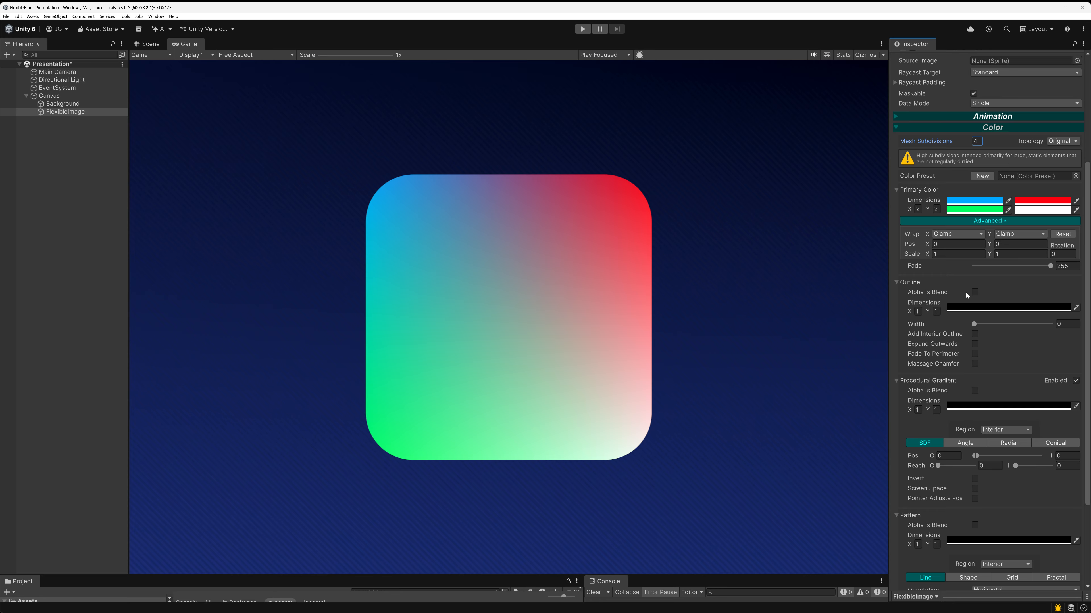
pyautogui.moveTo(1065, 246); pyautogui.dragTo(977, 229)
pyautogui.click(1062, 254)
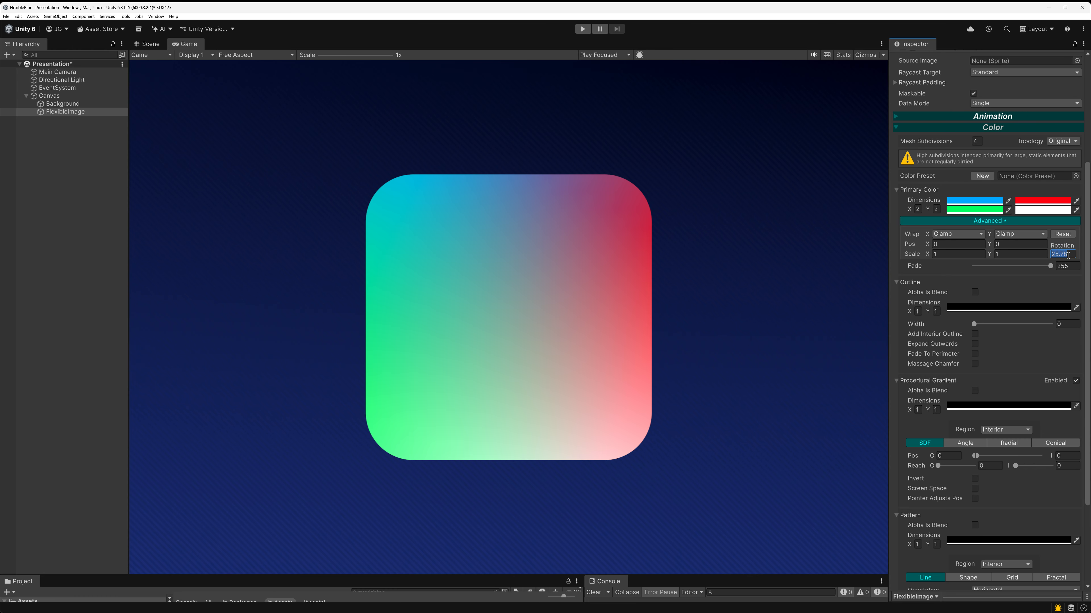
pyautogui.write('0')
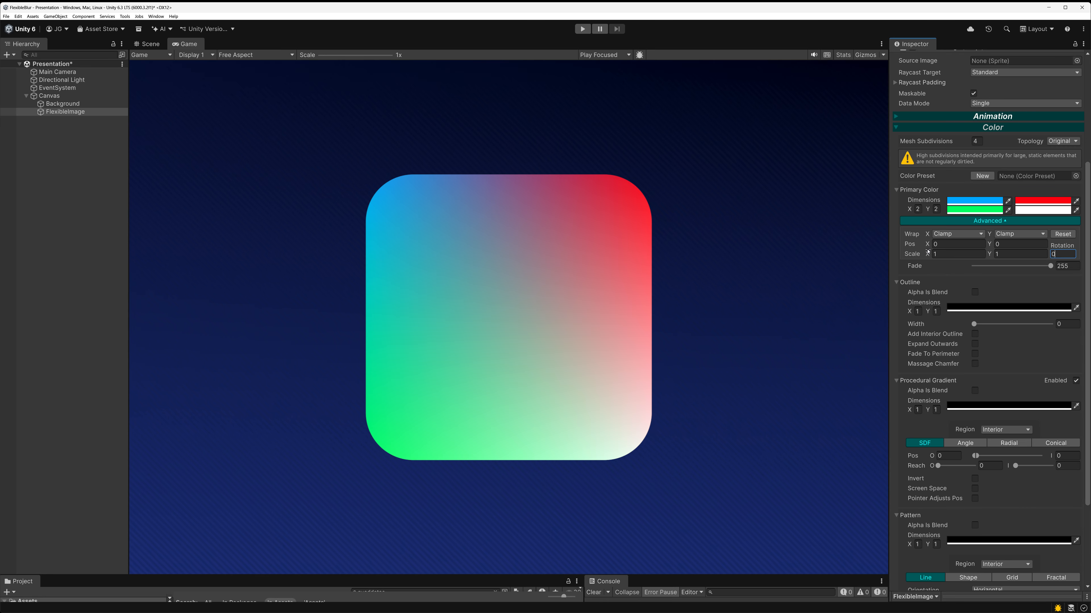
# Offset the primary color gradient to an X position of -0.25 and set its X wrap to Repeat.
pyautogui.moveTo(928, 243)
pyautogui.mouseDown()
pyautogui.moveTo(947, 246)
pyautogui.moveTo(904, 248)
pyautogui.moveTo(922, 246)
pyautogui.mouseUp()
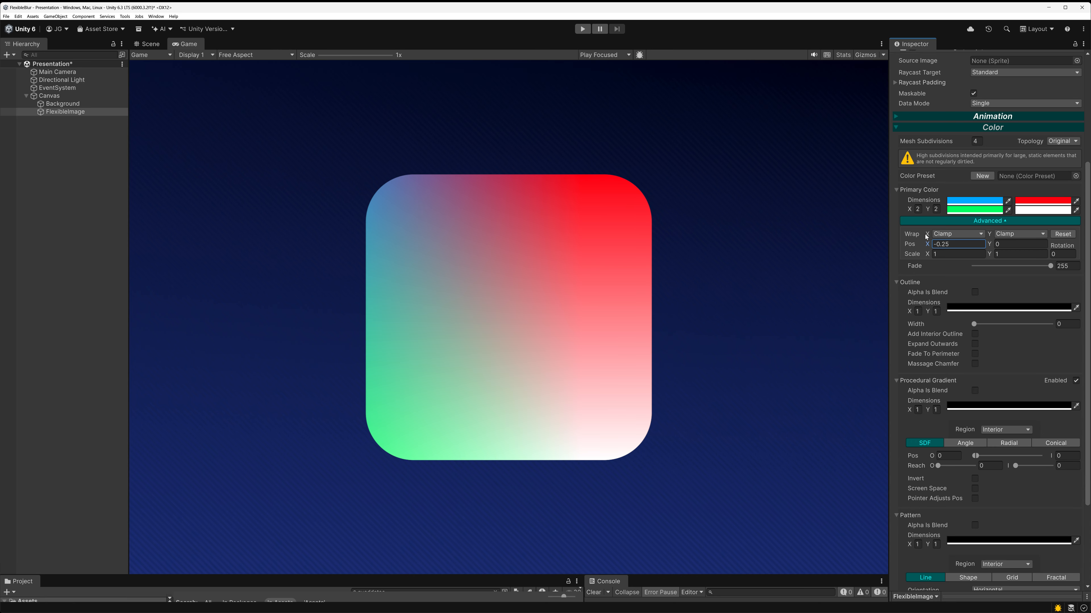
pyautogui.click(943, 234)
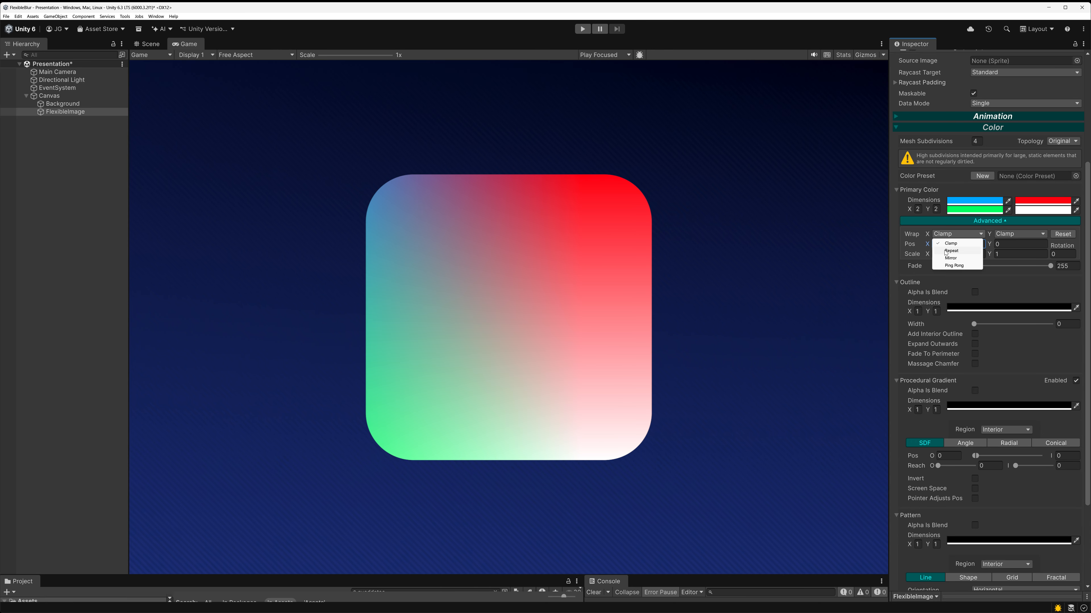
pyautogui.click(946, 251)
# Try shifting the repeating gradient to an X position of 0.22, and return the position to 0.
pyautogui.moveTo(928, 244)
pyautogui.mouseDown()
pyautogui.moveTo(1010, 250)
pyautogui.moveTo(934, 253)
pyautogui.mouseUp()
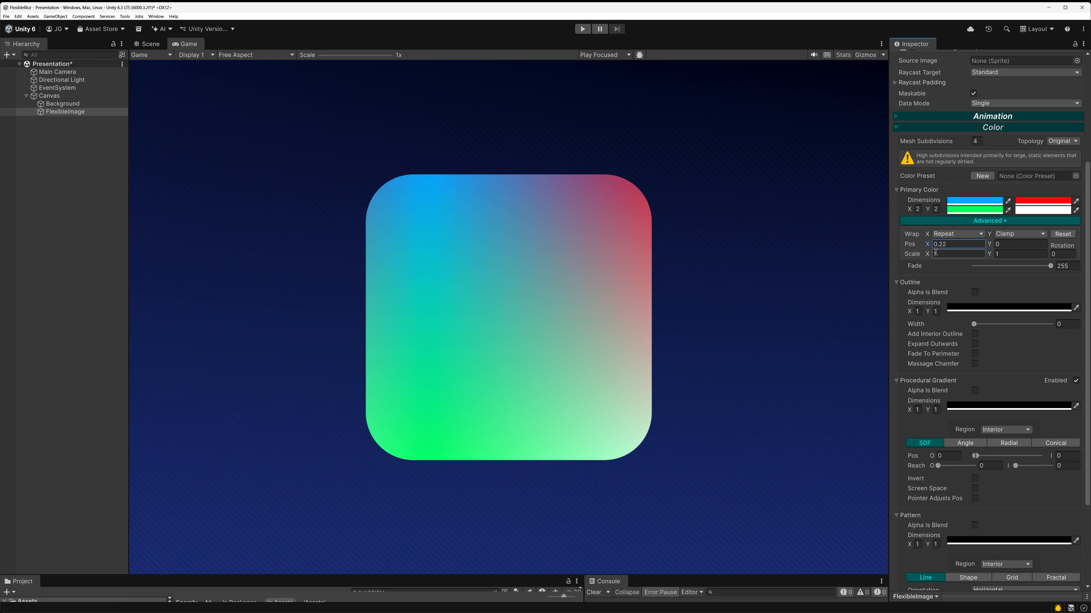
pyautogui.click(955, 245)
pyautogui.write('0')
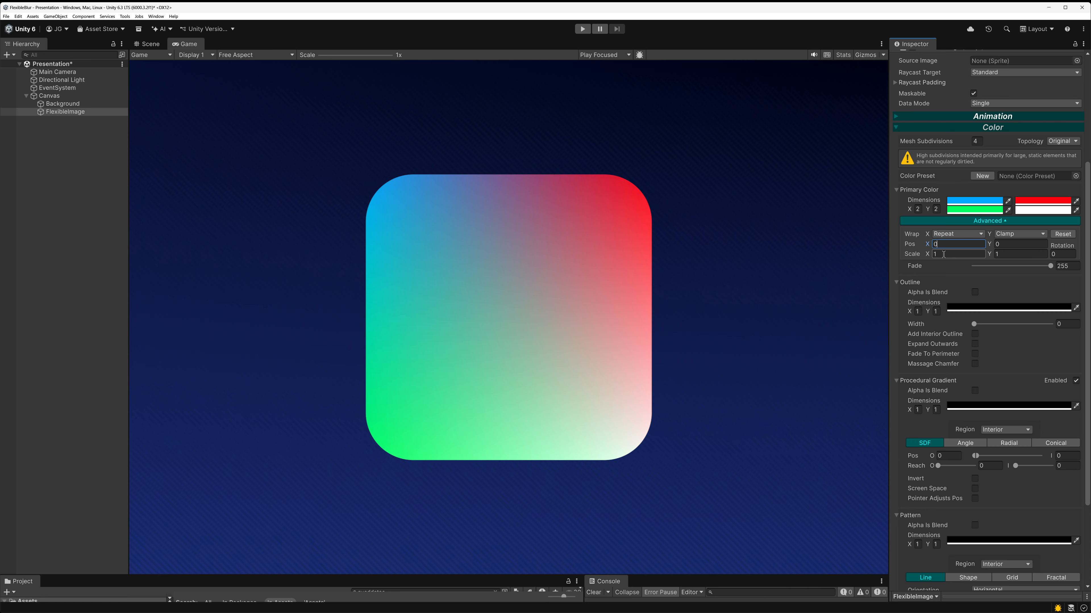
# Try a different X scale for the primary color gradient, and return the scale to 1.
pyautogui.moveTo(928, 254); pyautogui.dragTo(921, 278)
pyautogui.click(958, 253)
pyautogui.write('23.3')
pyautogui.write('1')
# Try a gradient rotation of 15.9 with the Repeat wrap, and return the rotation to 0.
pyautogui.click(1054, 253)
pyautogui.write('15.9')
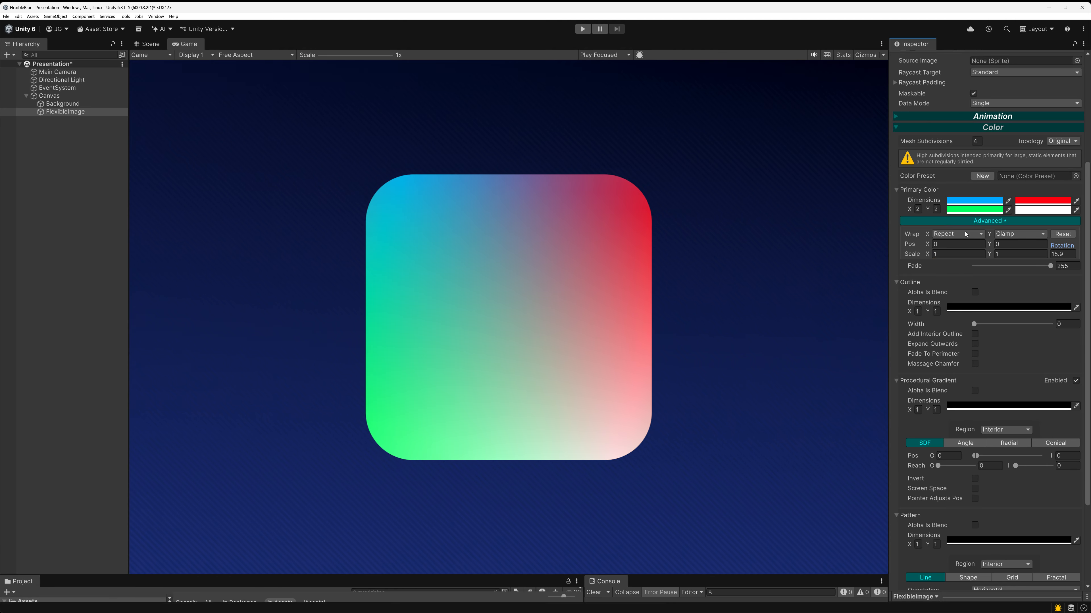
pyautogui.click(1054, 254)
pyautogui.write('0')
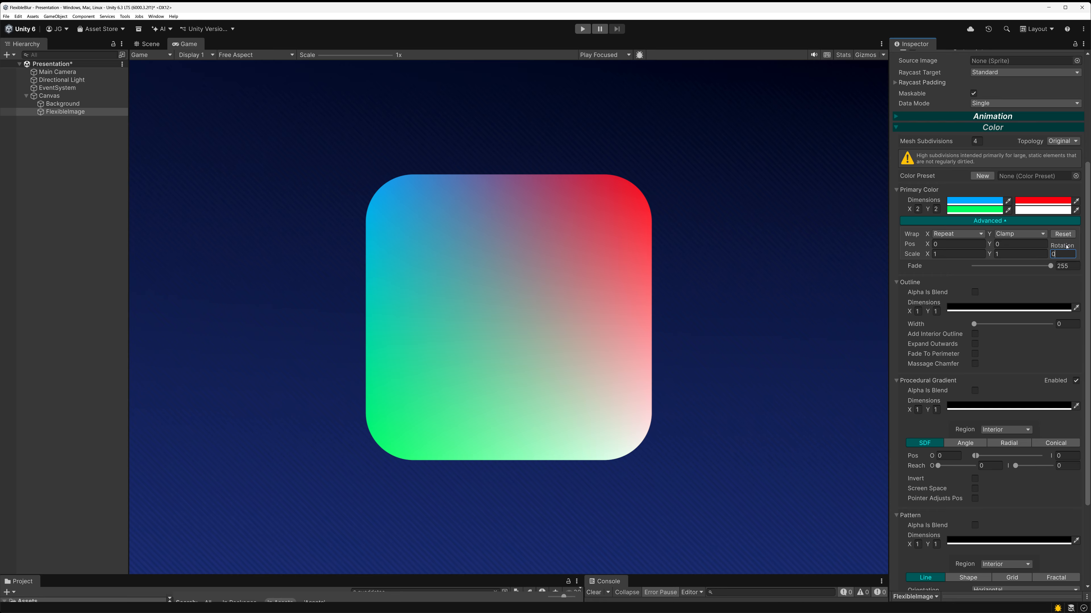
# Set the primary color's X dimension to 1 and color the vertical gradient white (FFFFFF) at the top and red (FF0800) at the bottom.
pyautogui.click(944, 222)
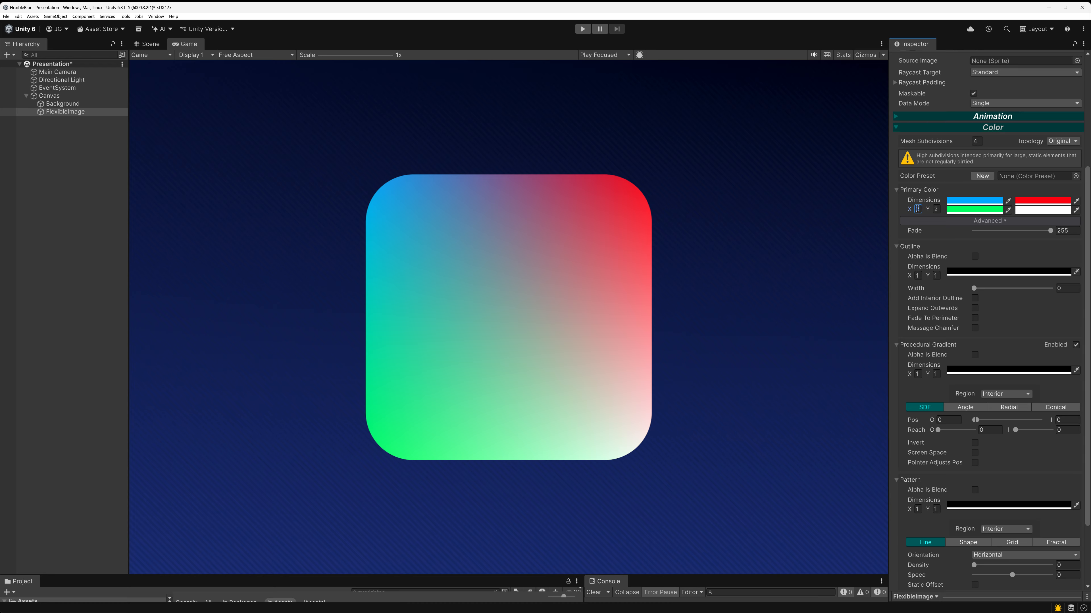
pyautogui.write('1')
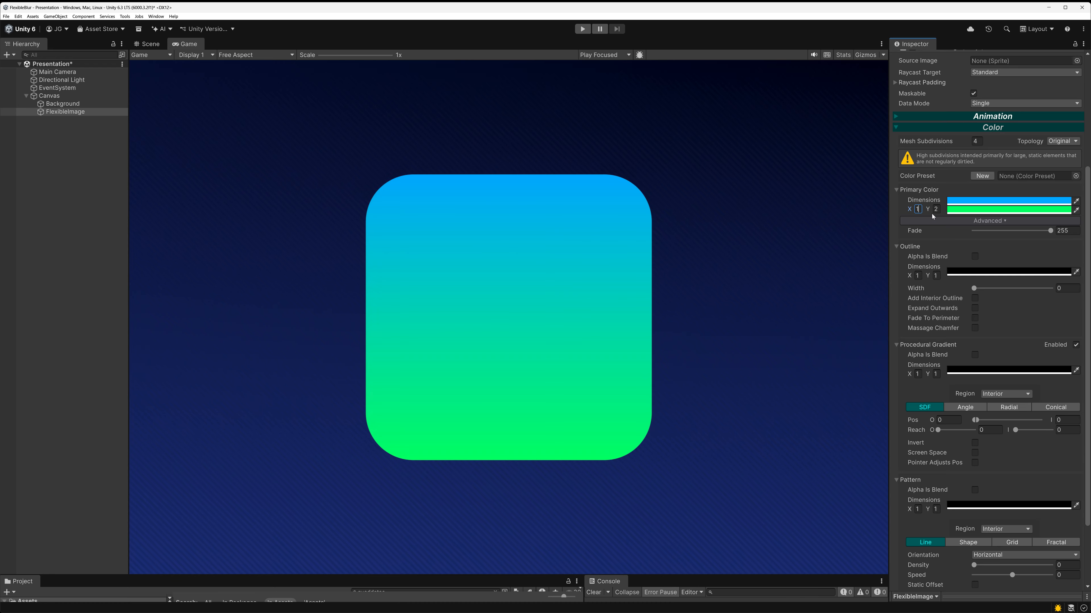
pyautogui.click(974, 200)
pyautogui.moveTo(1006, 265); pyautogui.dragTo(904, 192)
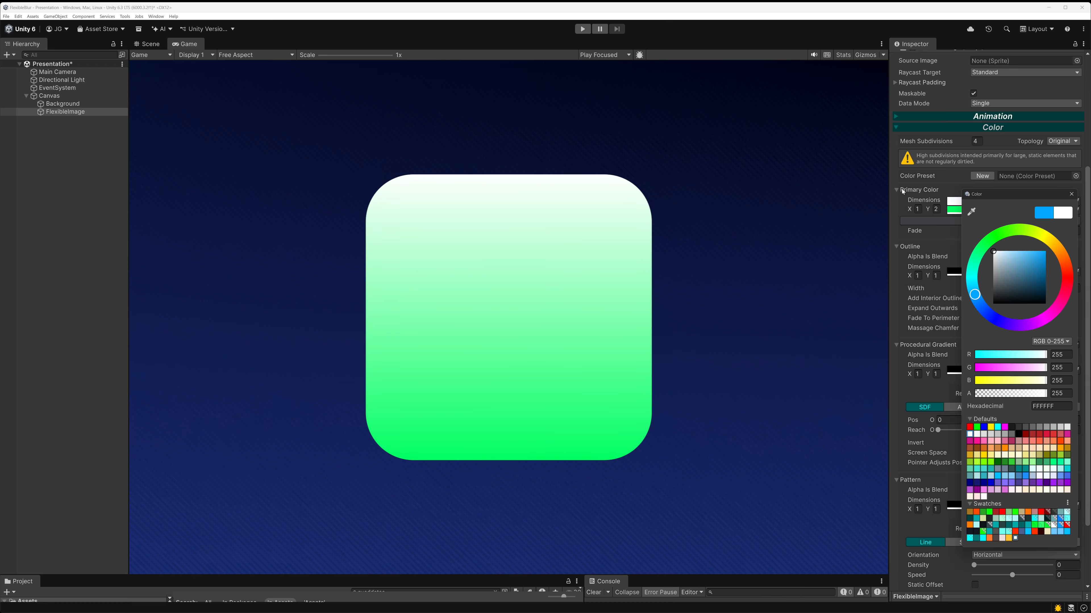
pyautogui.click(1071, 194)
pyautogui.click(987, 210)
pyautogui.moveTo(1084, 276); pyautogui.dragTo(1080, 286)
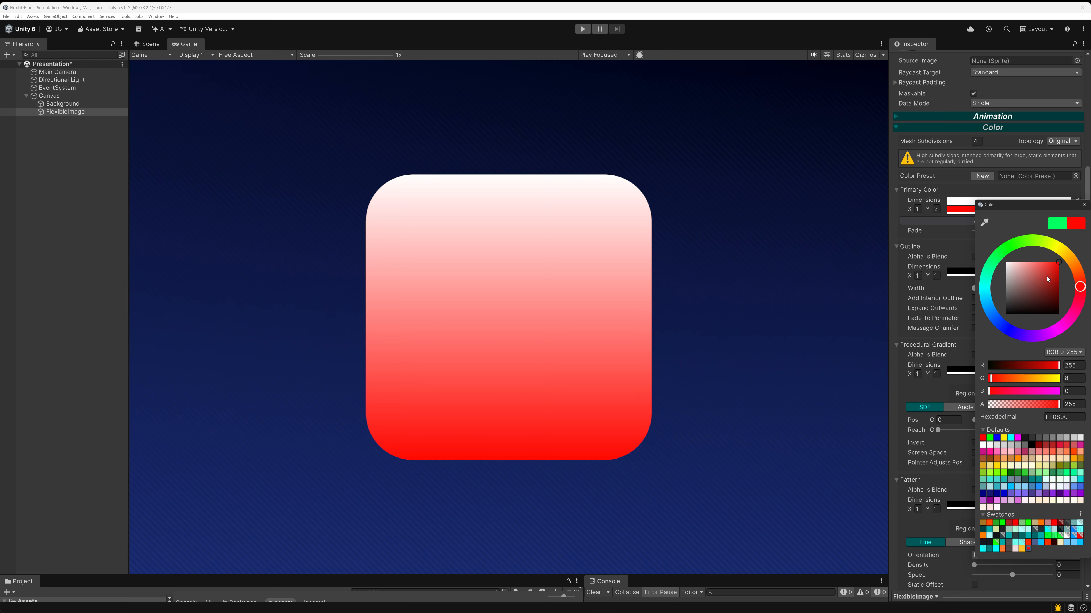
pyautogui.click(1084, 205)
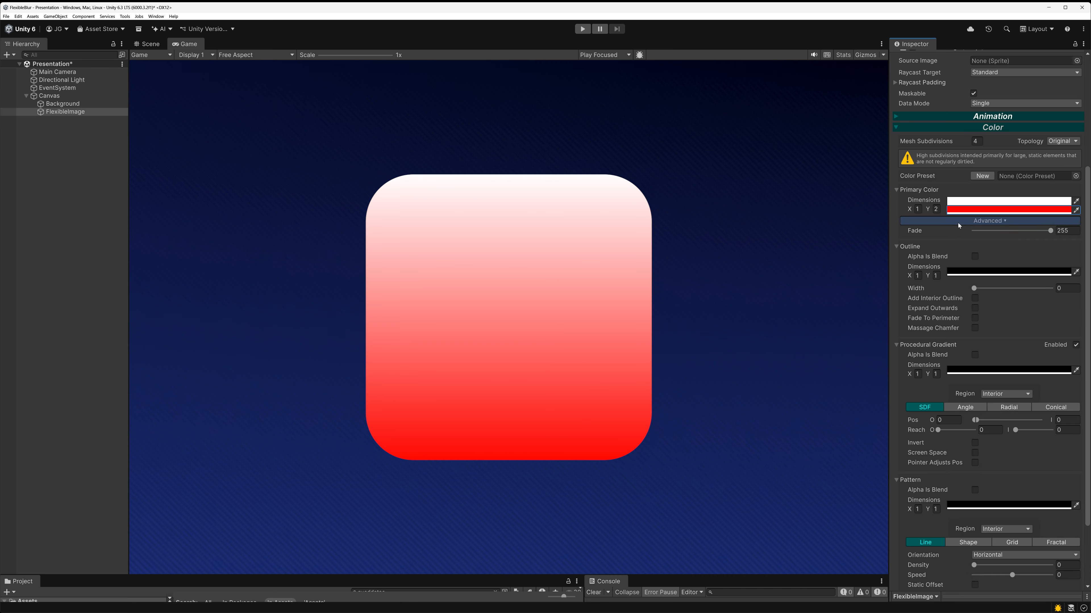
# Try shifting the gradient's Y position, reset the advanced primary color settings, and collapse them.
pyautogui.click(990, 221)
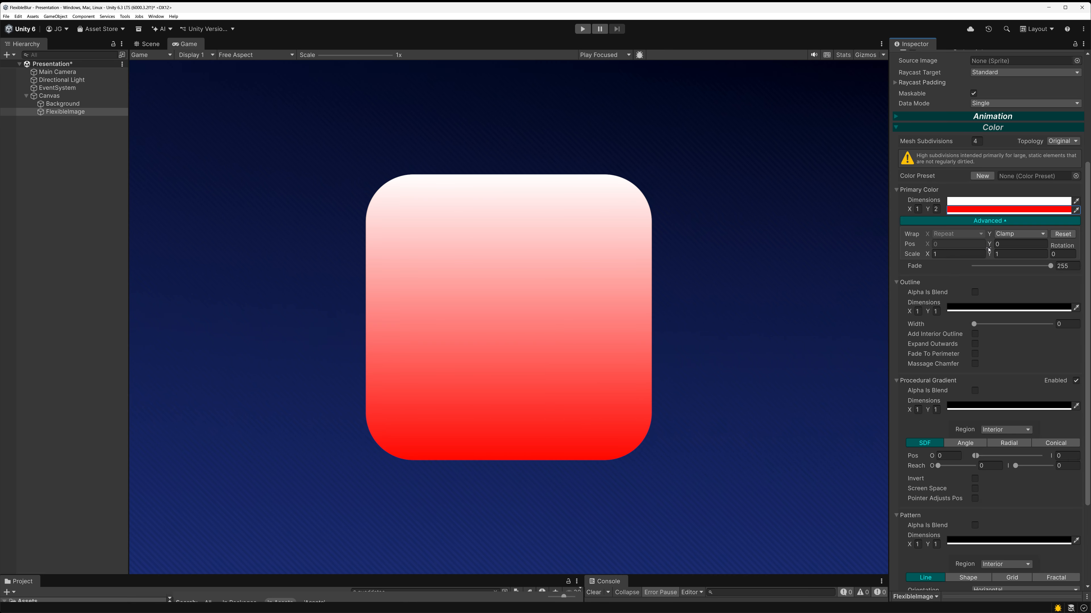
pyautogui.moveTo(993, 244)
pyautogui.mouseDown()
pyautogui.moveTo(1004, 245)
pyautogui.moveTo(985, 251)
pyautogui.moveTo(1005, 247)
pyautogui.moveTo(988, 251)
pyautogui.mouseUp()
pyautogui.click(1058, 237)
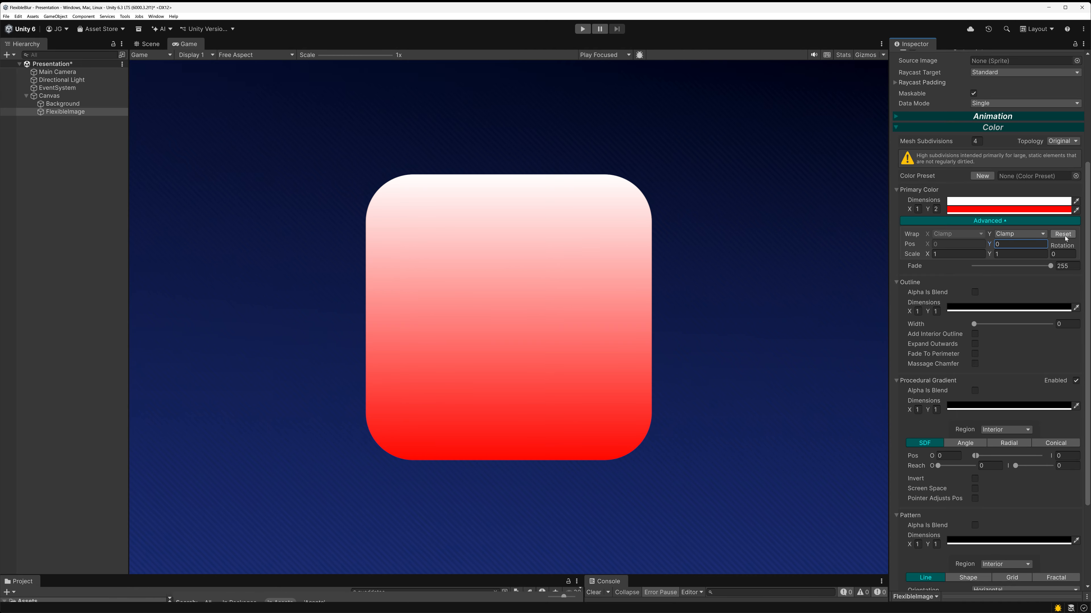
pyautogui.click(934, 222)
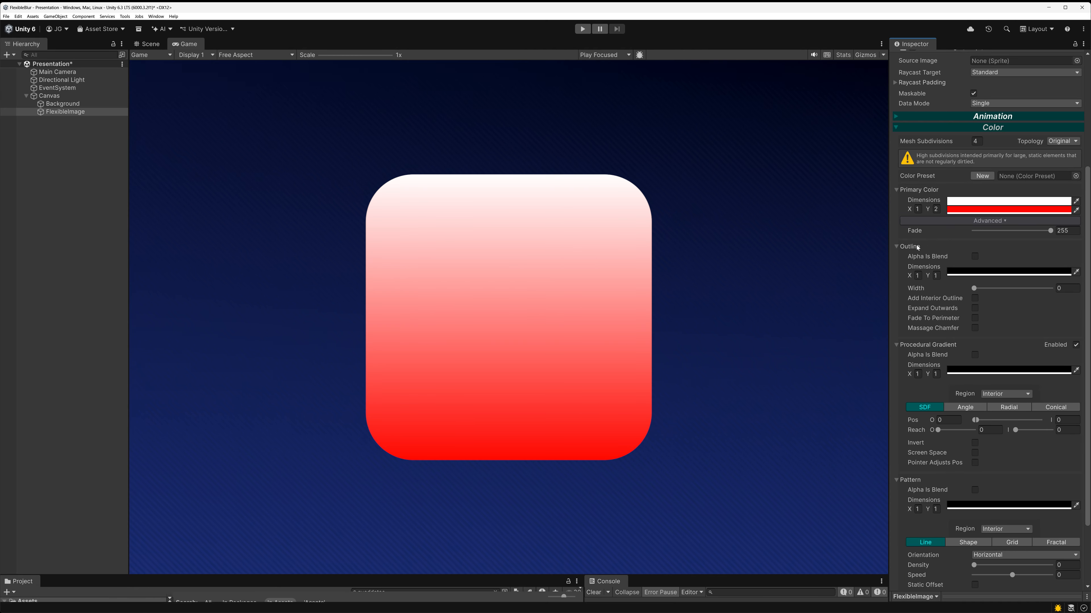
# Expand the outline's color dimensions to 2 by 2, with black and white alternating diagonally between the four swatches.
pyautogui.scroll(-3, 895, 281)
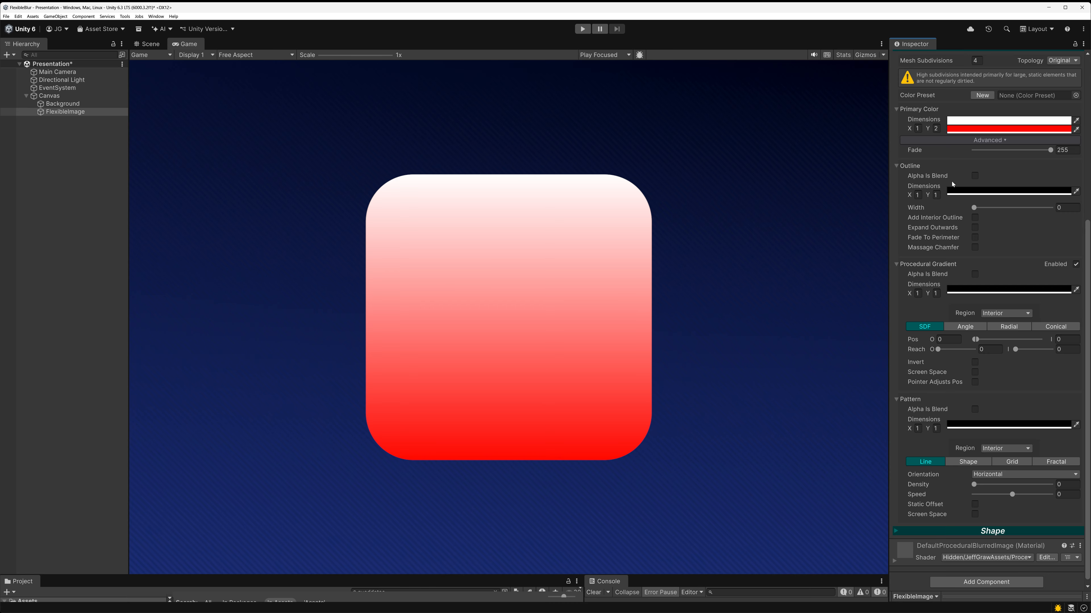
pyautogui.scroll(1, 938, 195)
pyautogui.click(937, 222)
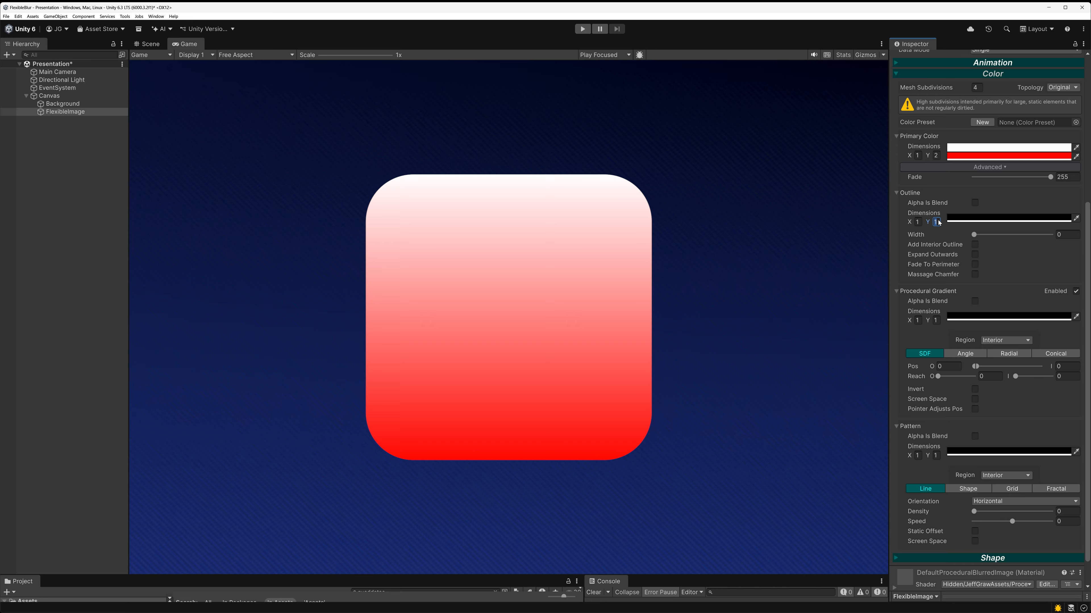
pyautogui.write('2')
pyautogui.click(962, 223)
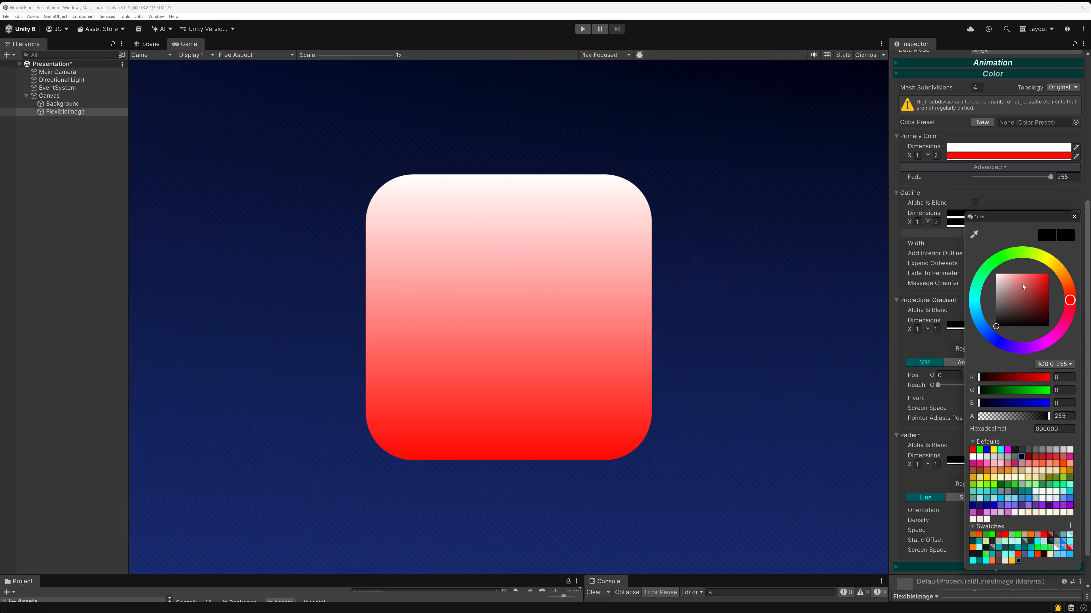
pyautogui.click(1073, 216)
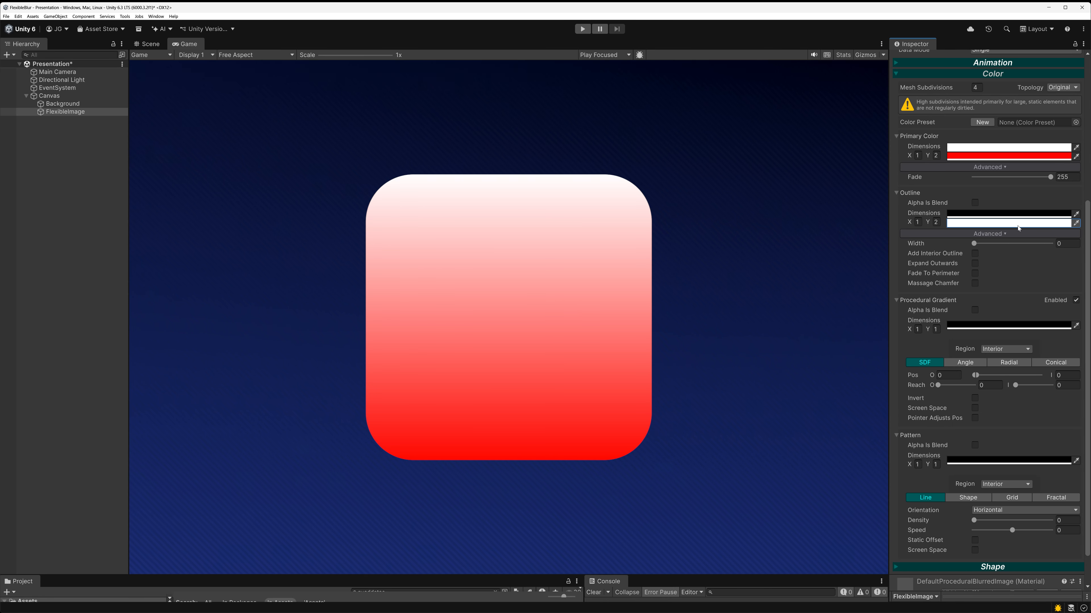
pyautogui.click(918, 222)
pyautogui.write('2')
pyautogui.click(1045, 218)
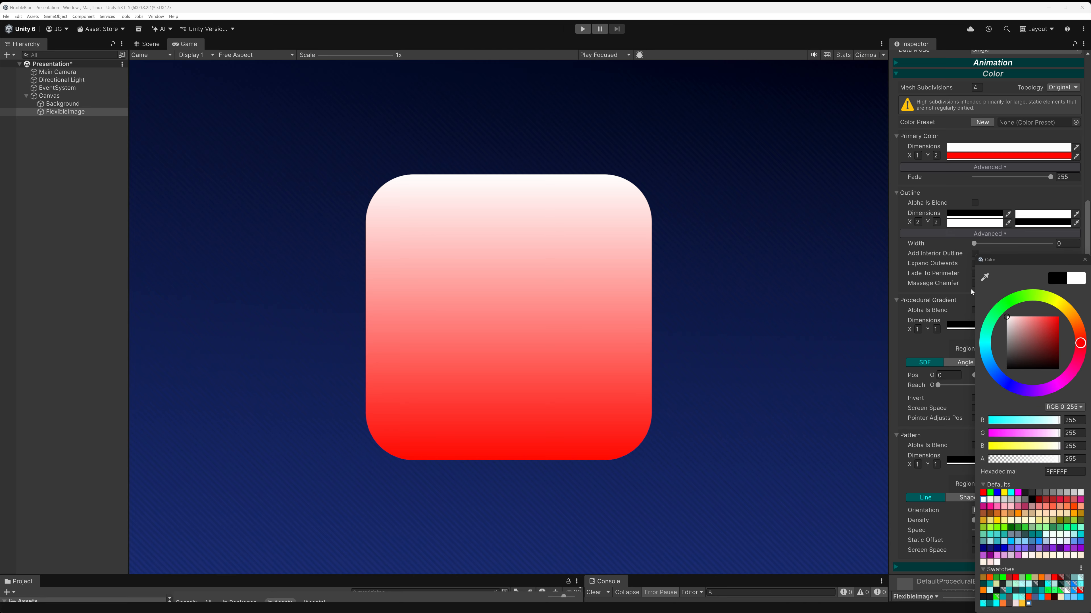
pyautogui.click(1084, 260)
# Set the outline width to 68, try a gradient rotation of -32.57, and reset and collapse the outline's advanced settings.
pyautogui.moveTo(973, 244); pyautogui.dragTo(984, 244)
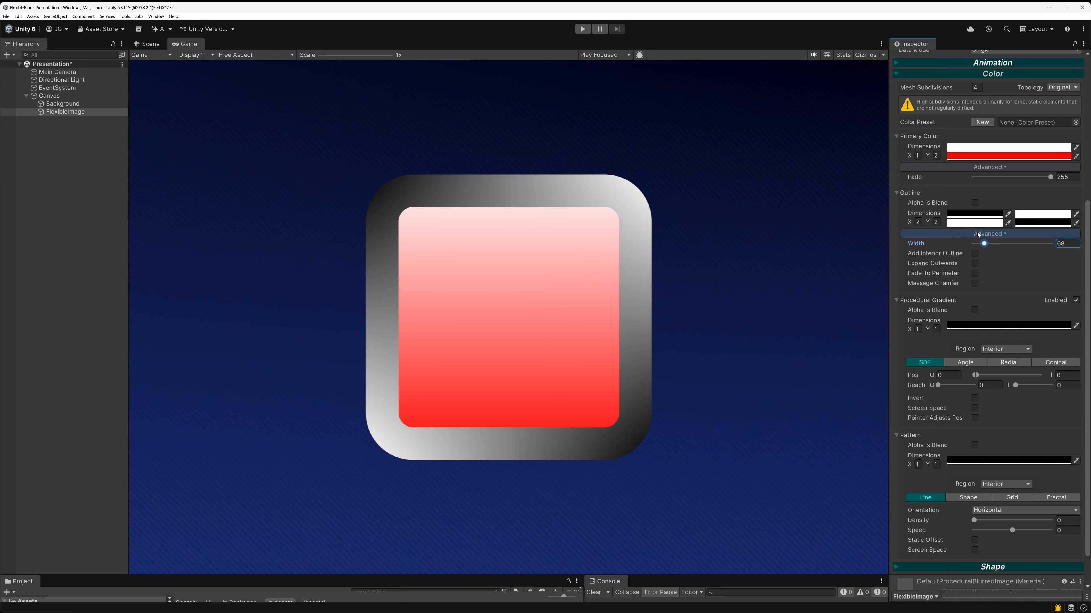
pyautogui.click(962, 234)
pyautogui.moveTo(1061, 259); pyautogui.dragTo(529, 341)
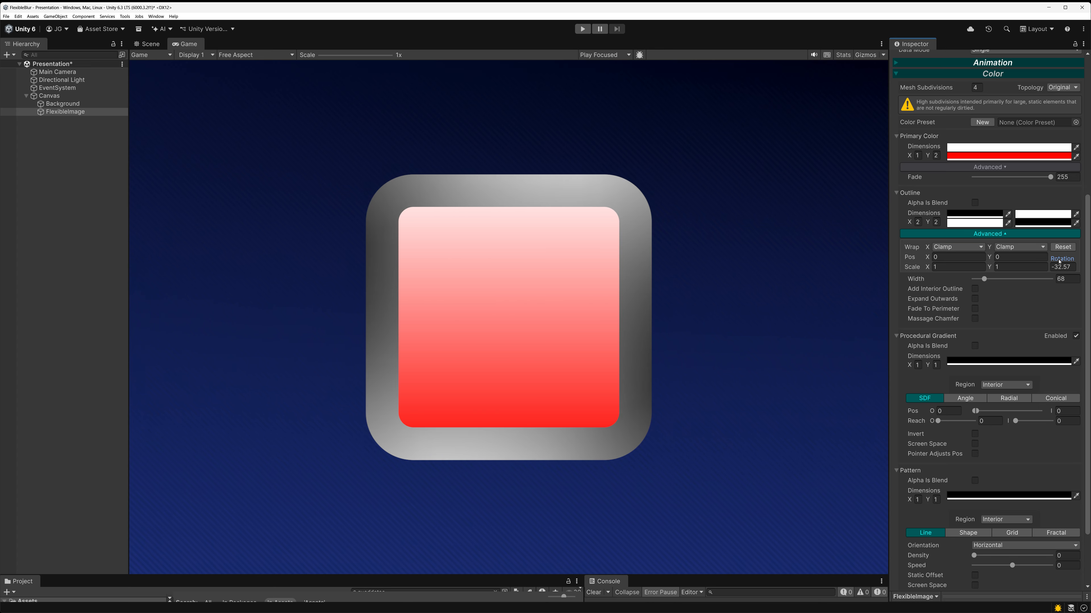
pyautogui.click(1063, 246)
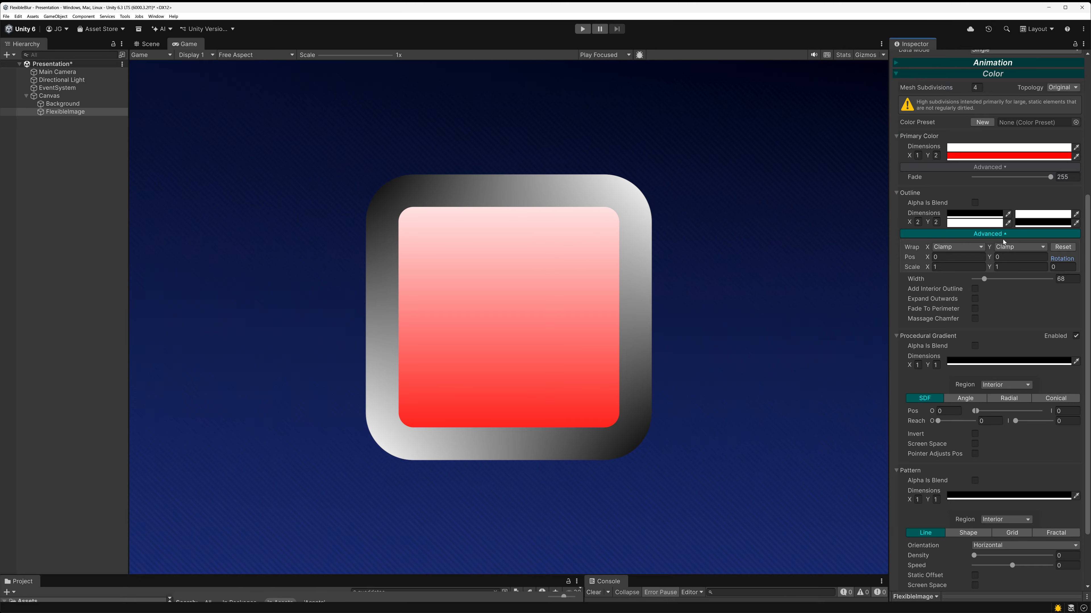
pyautogui.click(990, 234)
# Set the outline's X and Y color dimensions back to 1.
pyautogui.click(917, 223)
pyautogui.write('1')
pyautogui.click(937, 222)
pyautogui.write('1')
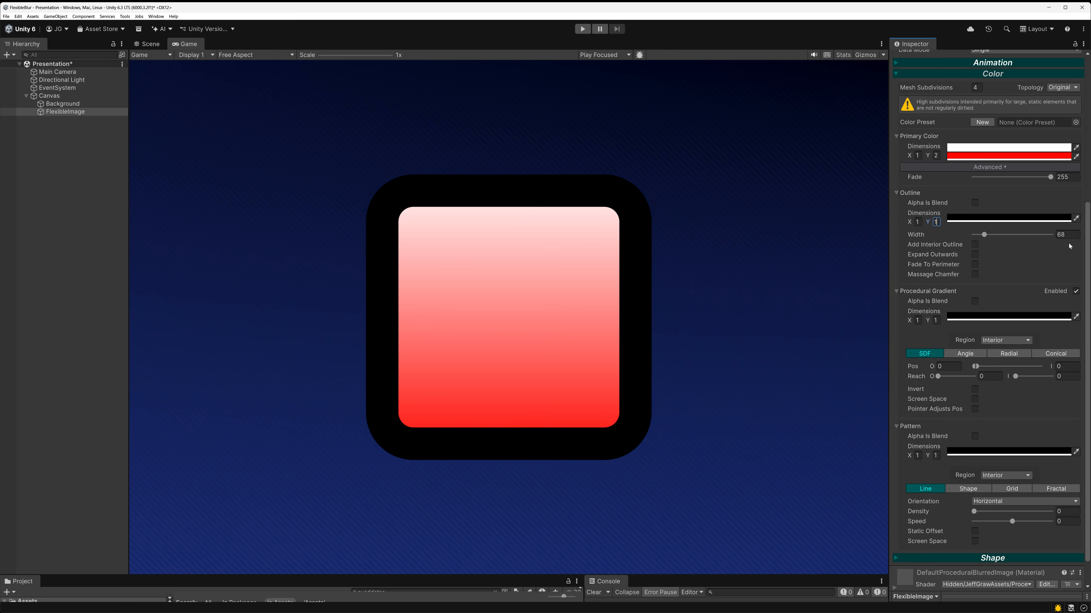
# Try the primary color's Fade slider and leave it at 255.
pyautogui.scroll(3, 1069, 246)
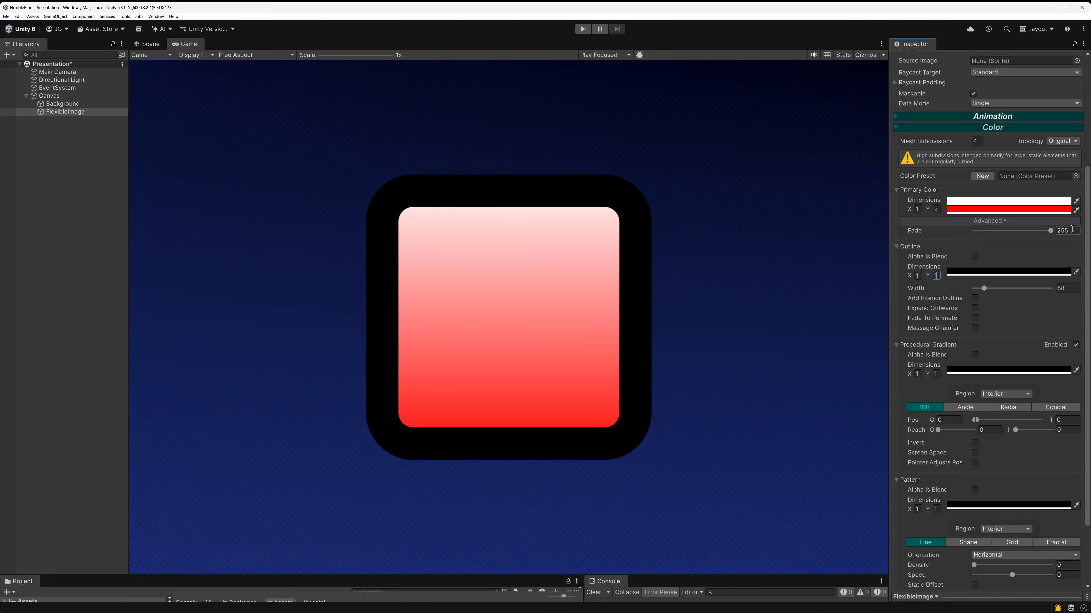
pyautogui.click(1050, 231)
pyautogui.moveTo(1051, 234)
pyautogui.mouseDown()
pyautogui.moveTo(964, 241)
pyautogui.moveTo(1052, 234)
pyautogui.mouseUp()
# Set the line pattern's density to 0.177 and switch the procedural gradient to Conical with a strength of 0.5.
pyautogui.scroll(-3, 991, 511)
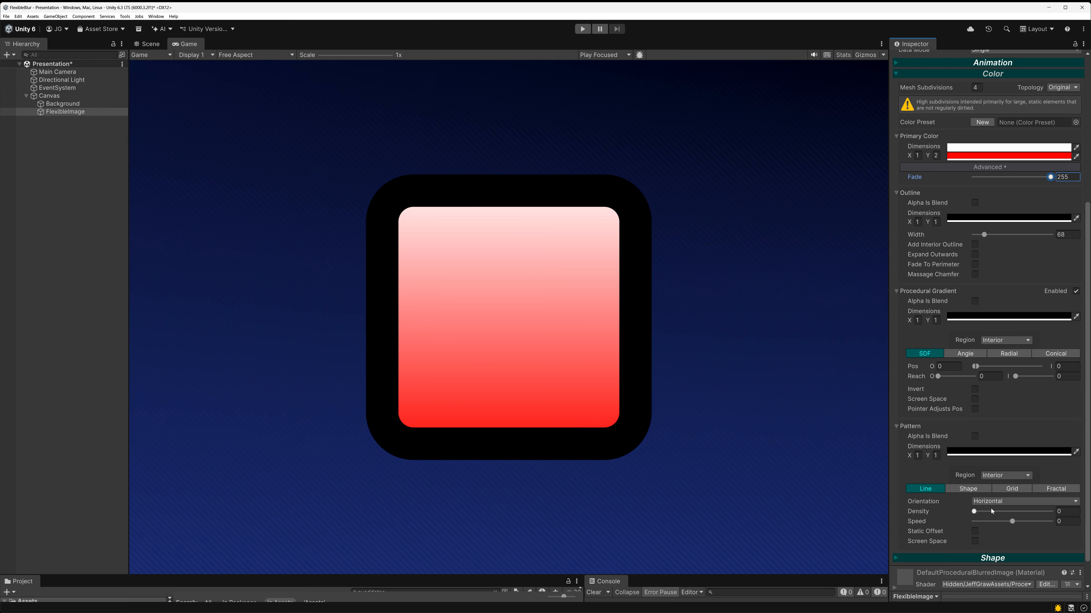
pyautogui.moveTo(983, 512); pyautogui.dragTo(987, 512)
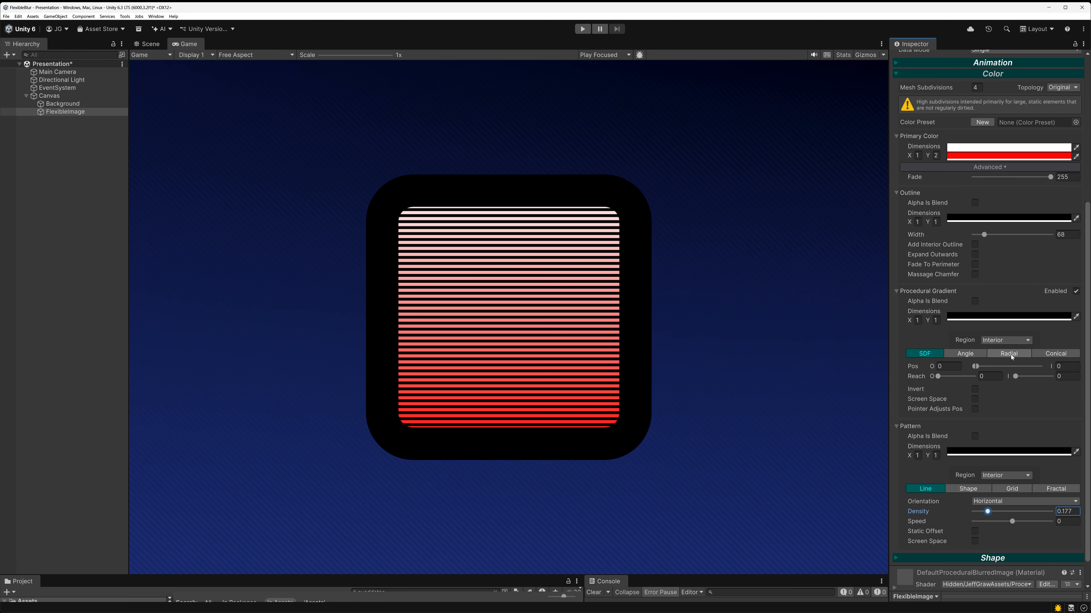
pyautogui.click(1054, 354)
# Try a primary color fade of 0 and return the fade to 255.
pyautogui.scroll(5, 1052, 353)
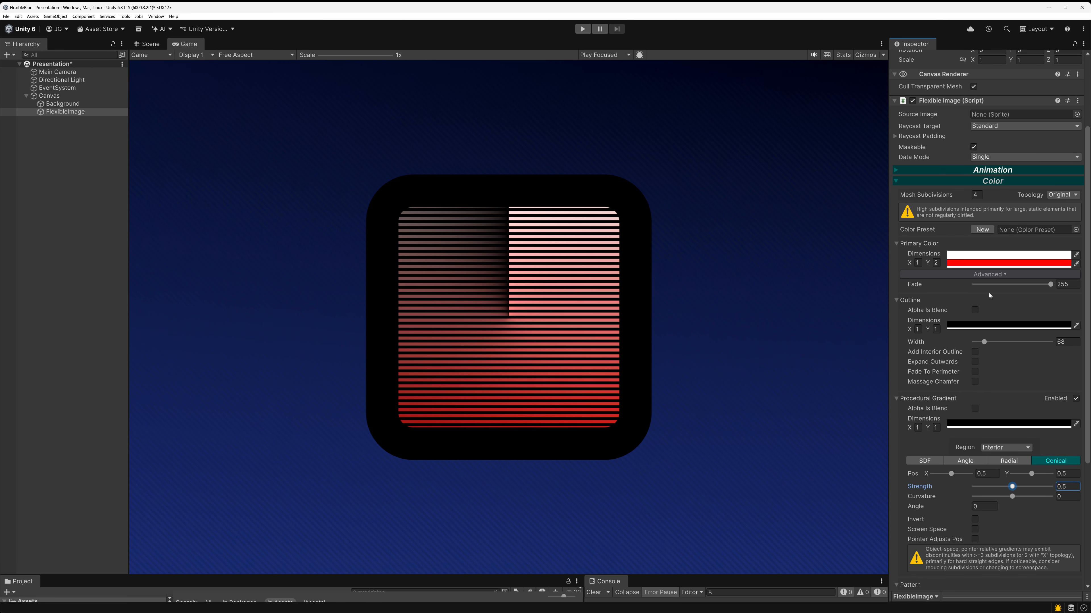
pyautogui.click(1050, 284)
pyautogui.moveTo(1052, 286); pyautogui.dragTo(922, 285)
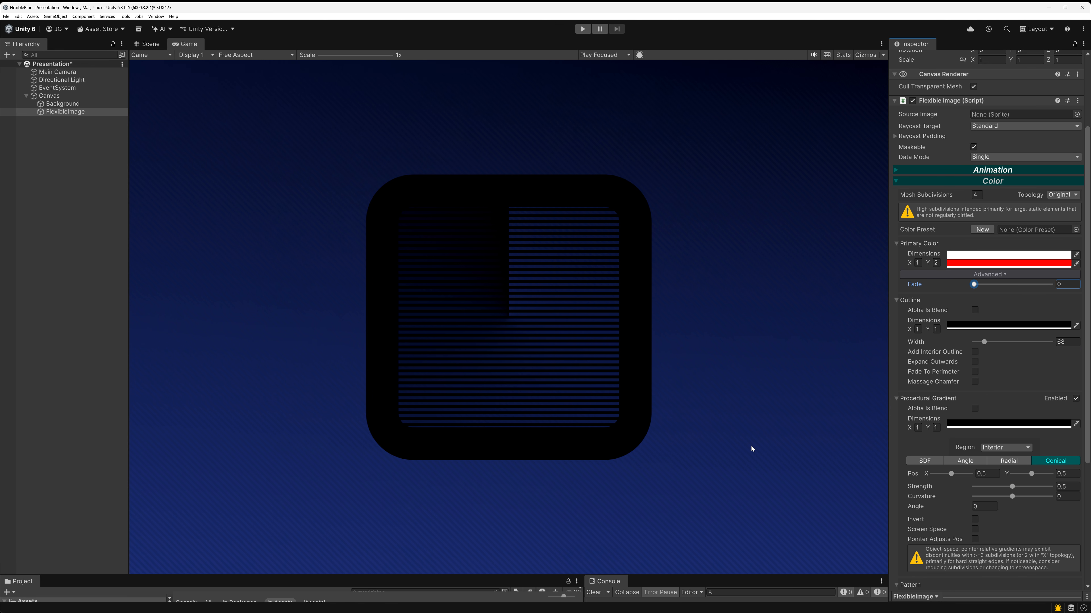
pyautogui.scroll(-5, 1000, 461)
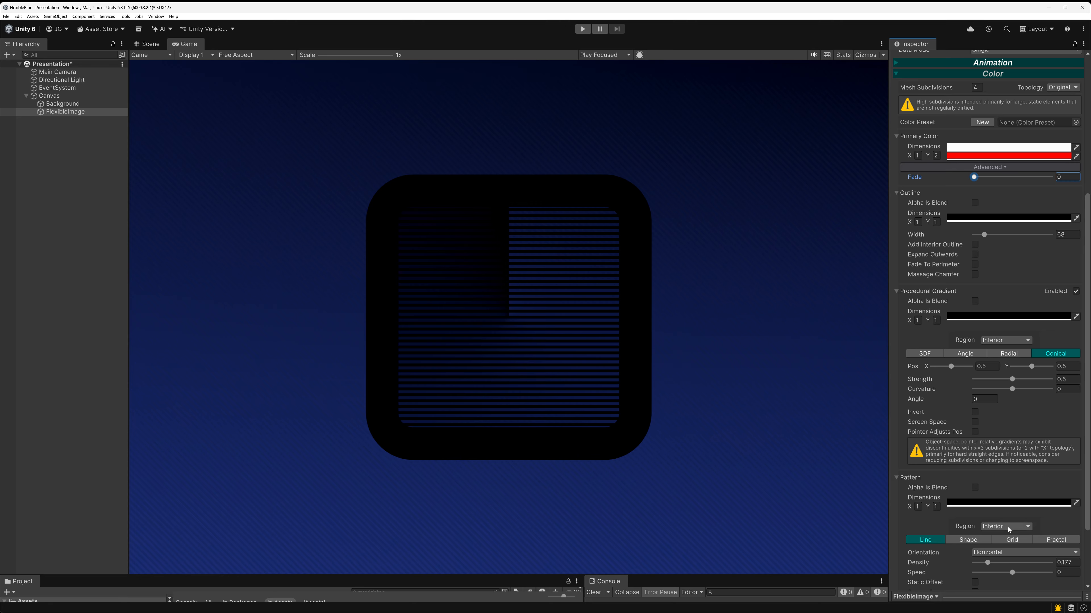
pyautogui.scroll(3, 966, 386)
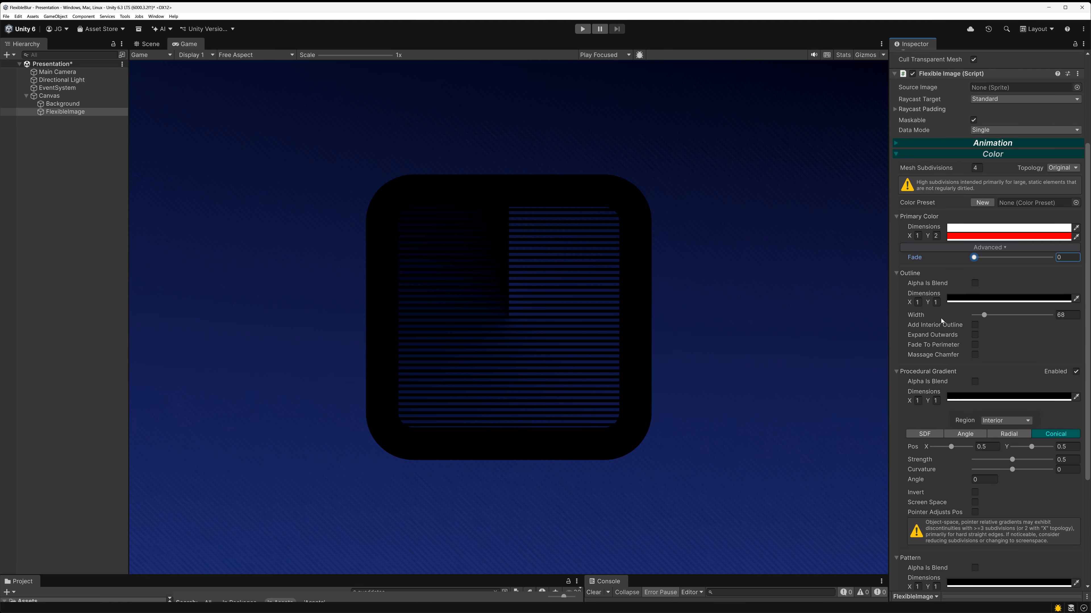
pyautogui.moveTo(974, 257); pyautogui.dragTo(1061, 259)
# Set the primary color's Y dimension to 1 and try the single white color's alpha, leaving it at 255.
pyautogui.click(935, 236)
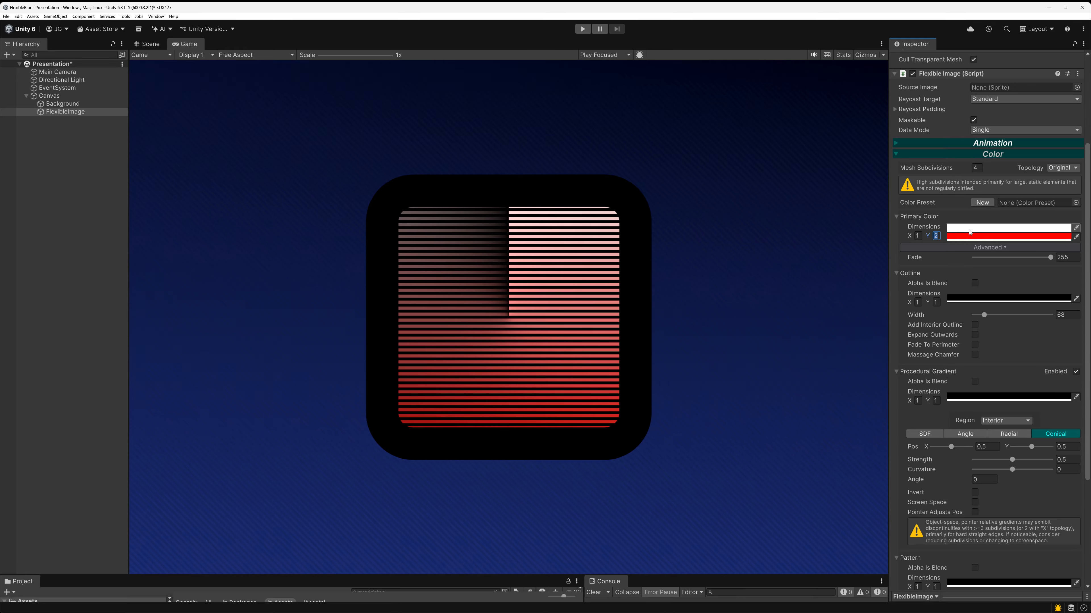
pyautogui.write('1')
pyautogui.press('Return')
pyautogui.click(979, 199)
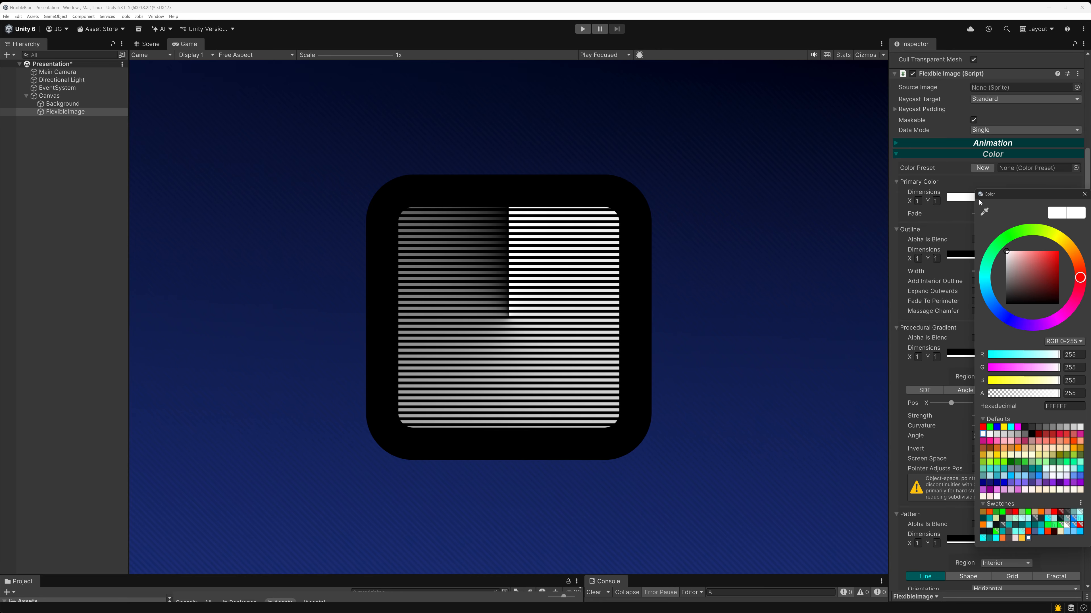
pyautogui.moveTo(1055, 393)
pyautogui.mouseDown()
pyautogui.moveTo(989, 393)
pyautogui.moveTo(1060, 393)
pyautogui.mouseUp()
pyautogui.click(1084, 195)
# Set the primary color's Y dimension back to 2 and try the white swatch's alpha, returning it to 255.
pyautogui.click(934, 201)
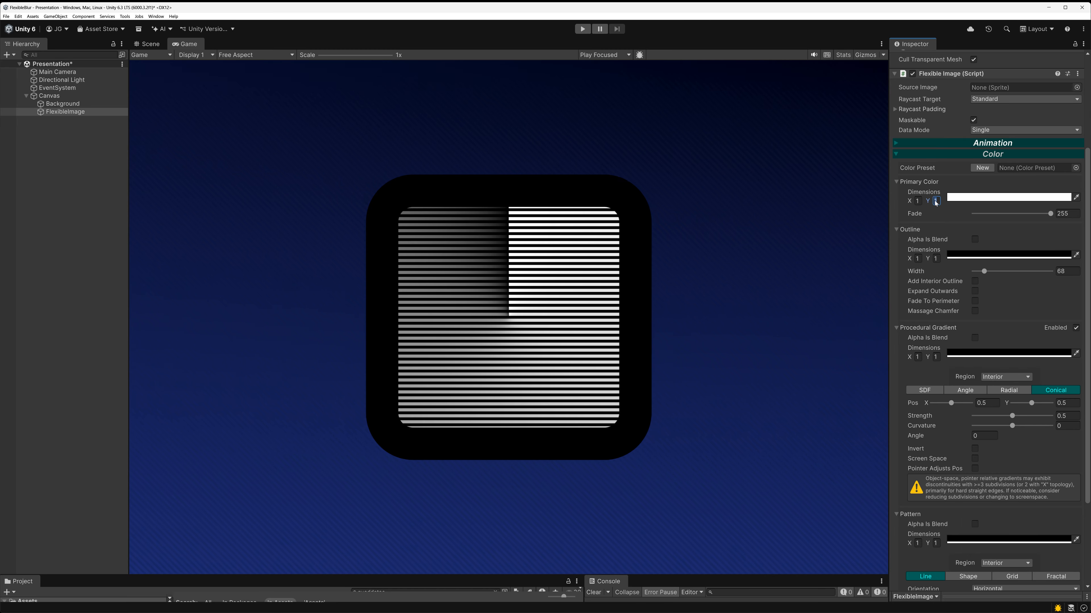
pyautogui.write('2')
pyautogui.click(983, 228)
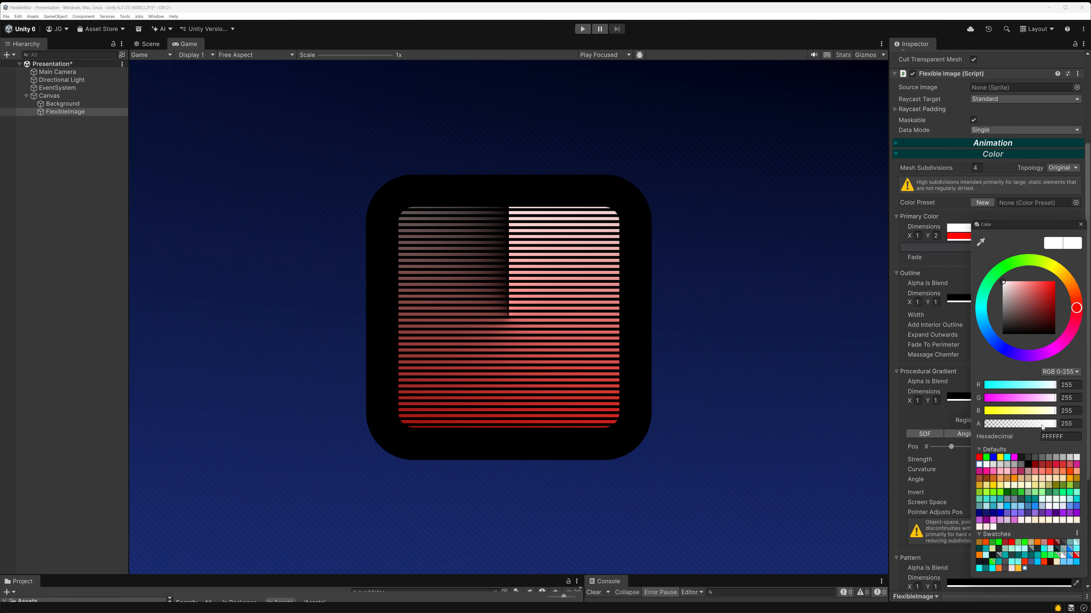
pyautogui.moveTo(1039, 424); pyautogui.dragTo(1069, 422)
pyautogui.click(1080, 225)
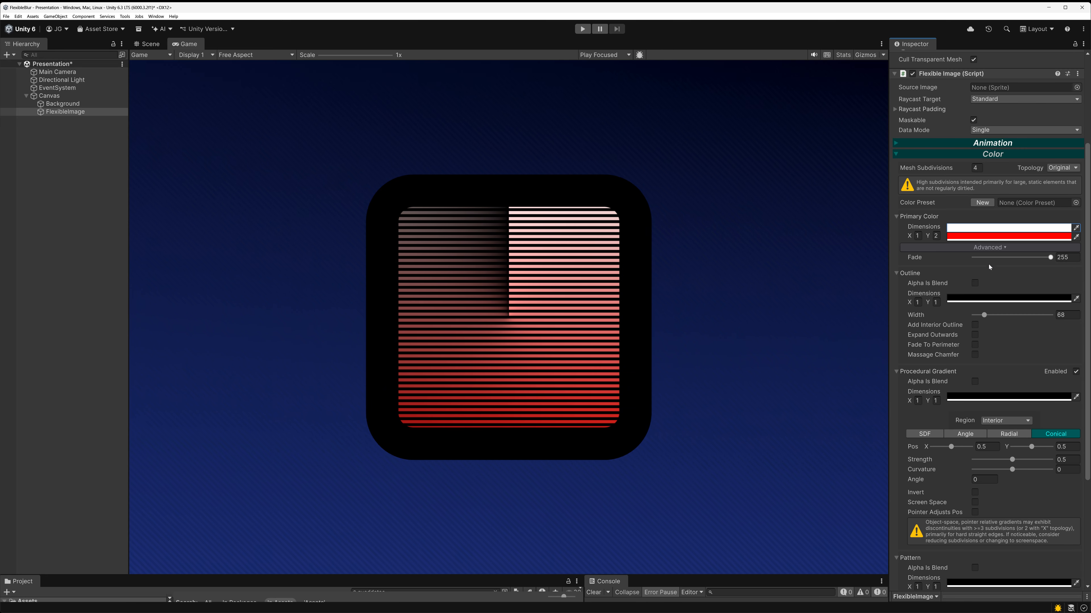
# Switch the procedural gradient to SDF and set the line pattern's density to 0.
pyautogui.scroll(-2, 976, 400)
pyautogui.scroll(-1, 974, 401)
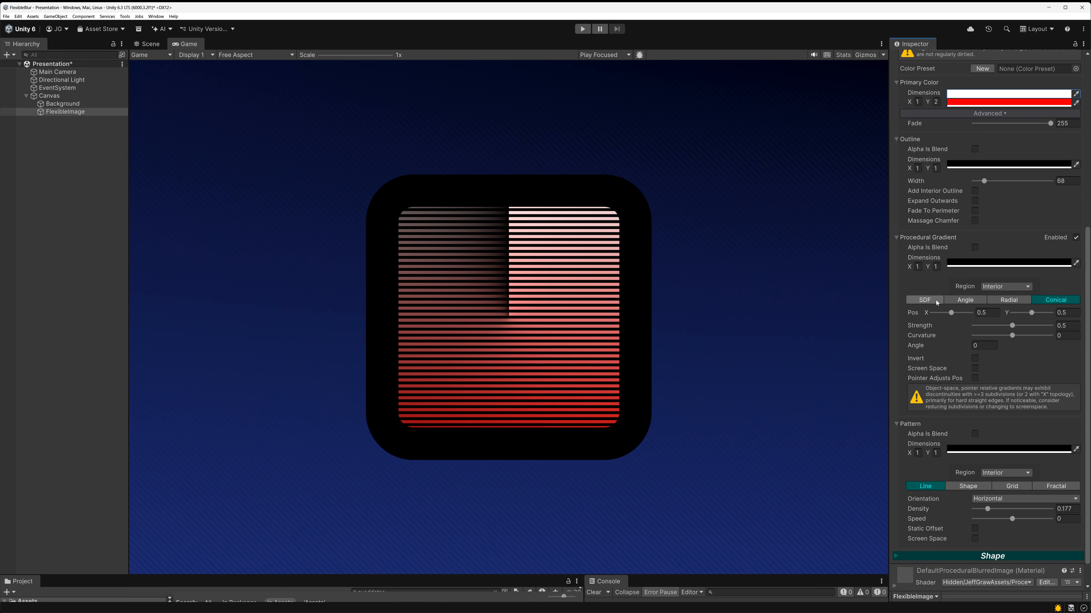
pyautogui.click(924, 300)
pyautogui.moveTo(988, 481); pyautogui.dragTo(968, 481)
# Enable Expand Outwards for the outline and try different outline widths, ending at 115.
pyautogui.scroll(7, 1050, 347)
pyautogui.scroll(-2, 991, 336)
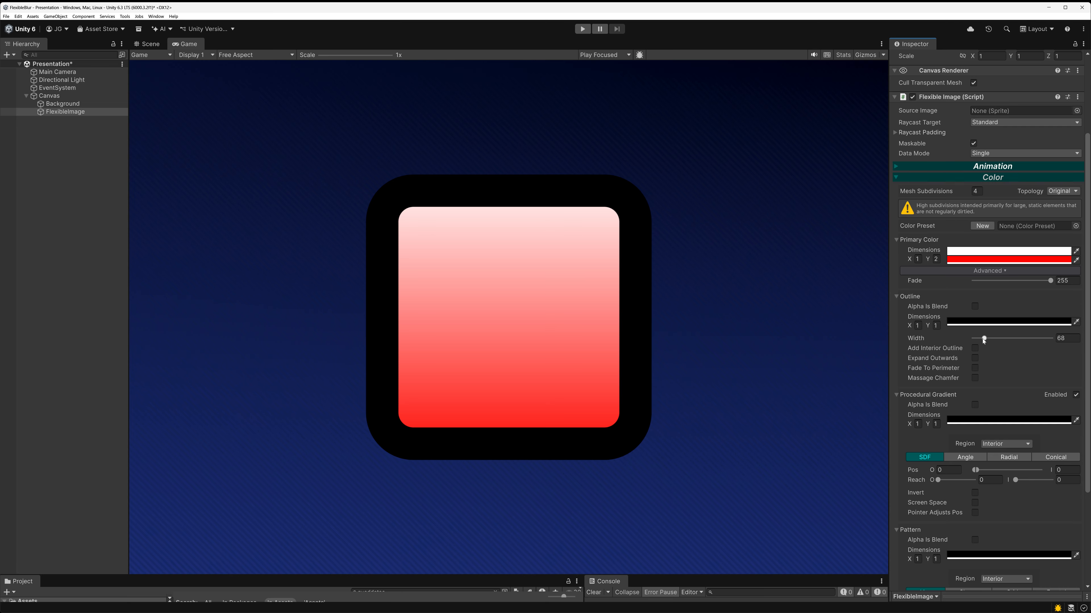
pyautogui.moveTo(984, 338)
pyautogui.mouseDown()
pyautogui.moveTo(963, 338)
pyautogui.moveTo(1012, 350)
pyautogui.moveTo(972, 345)
pyautogui.moveTo(999, 346)
pyautogui.moveTo(972, 339)
pyautogui.moveTo(992, 338)
pyautogui.mouseUp()
pyautogui.click(974, 358)
pyautogui.click(634, 460)
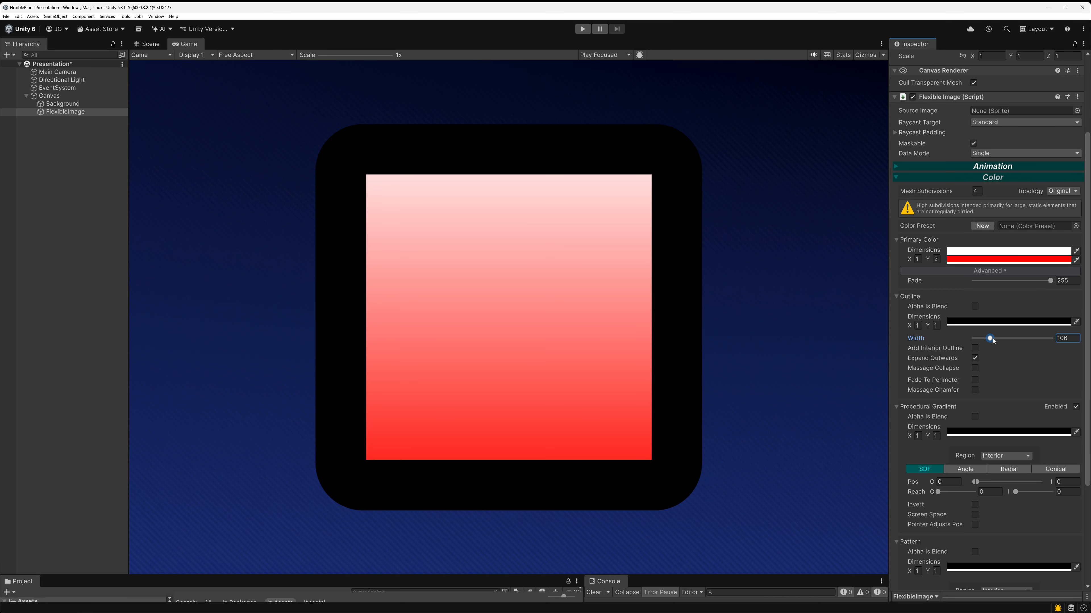
pyautogui.moveTo(993, 341)
pyautogui.mouseDown()
pyautogui.moveTo(984, 340)
pyautogui.moveTo(994, 342)
pyautogui.mouseUp()
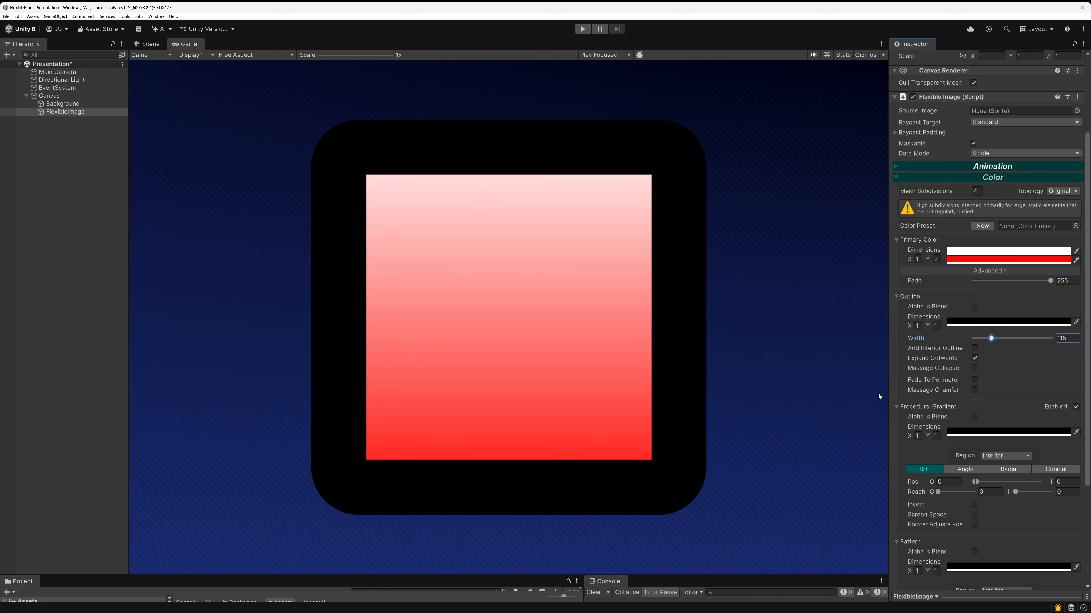
# Enable Massage Chamfer for the outline, try a width of 132, and set the width to 100.
pyautogui.click(974, 391)
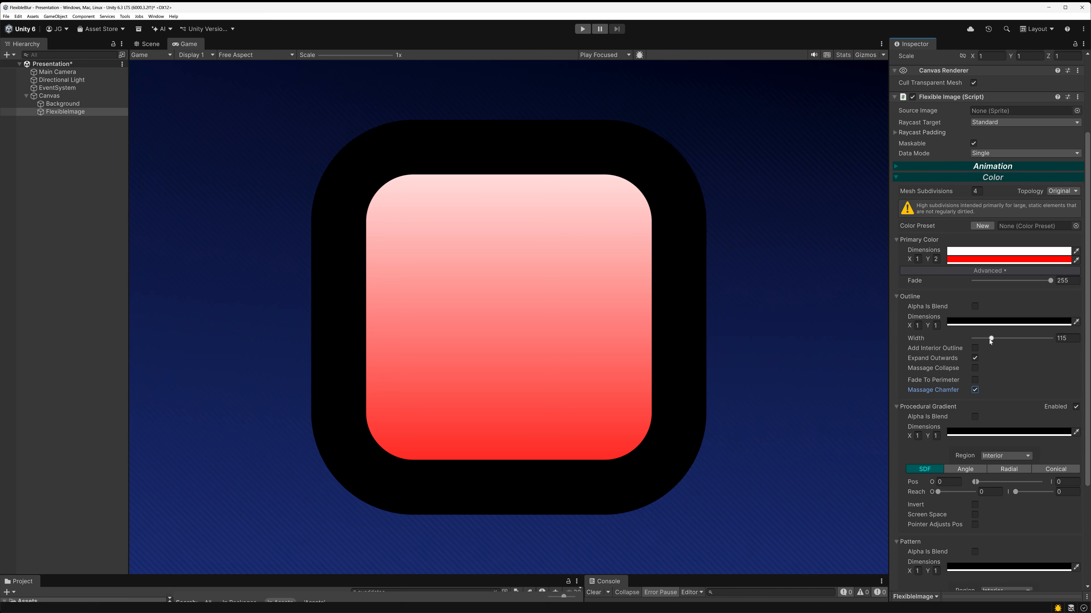
pyautogui.moveTo(990, 340)
pyautogui.mouseDown()
pyautogui.moveTo(974, 340)
pyautogui.moveTo(1013, 340)
pyautogui.moveTo(975, 339)
pyautogui.moveTo(994, 338)
pyautogui.mouseUp()
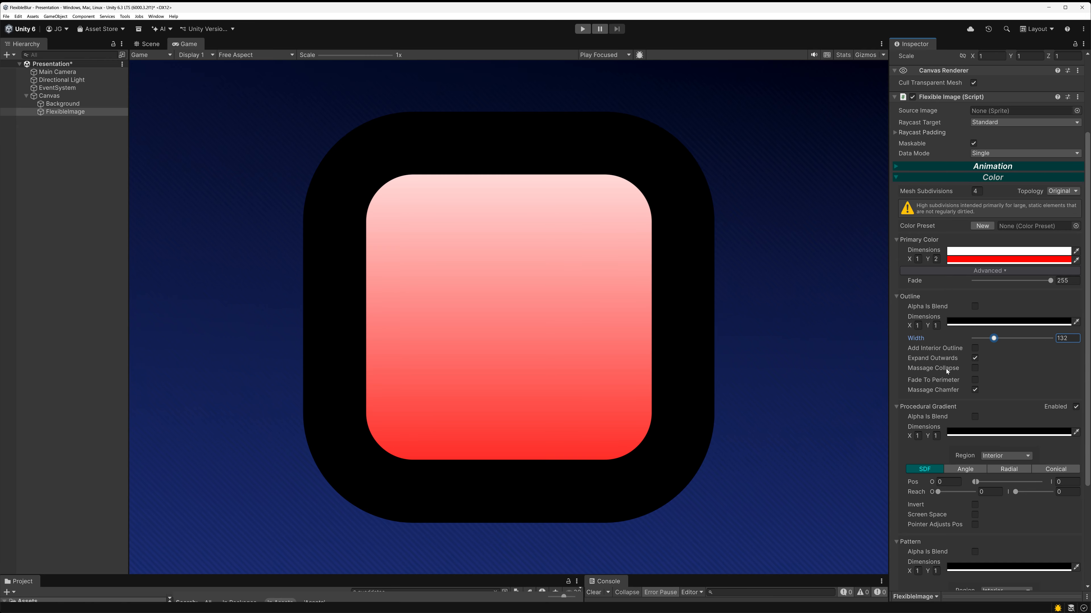
pyautogui.click(1067, 339)
pyautogui.write('100')
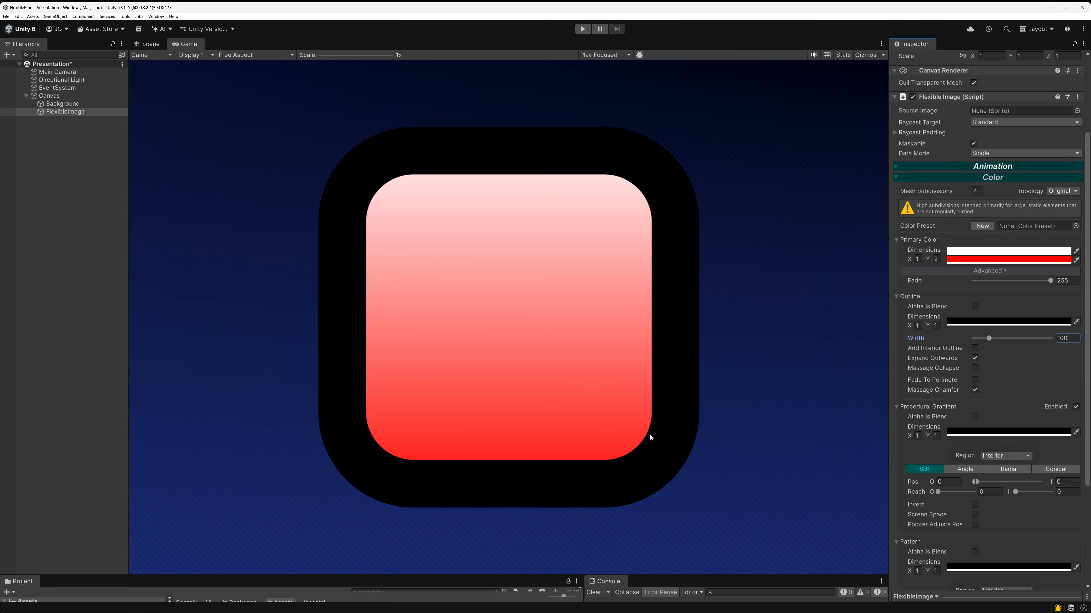
# Expand the Shape settings and set the chamfer of all four corners (NW, NE, SW, SE) to 0.
pyautogui.scroll(3, 1072, 340)
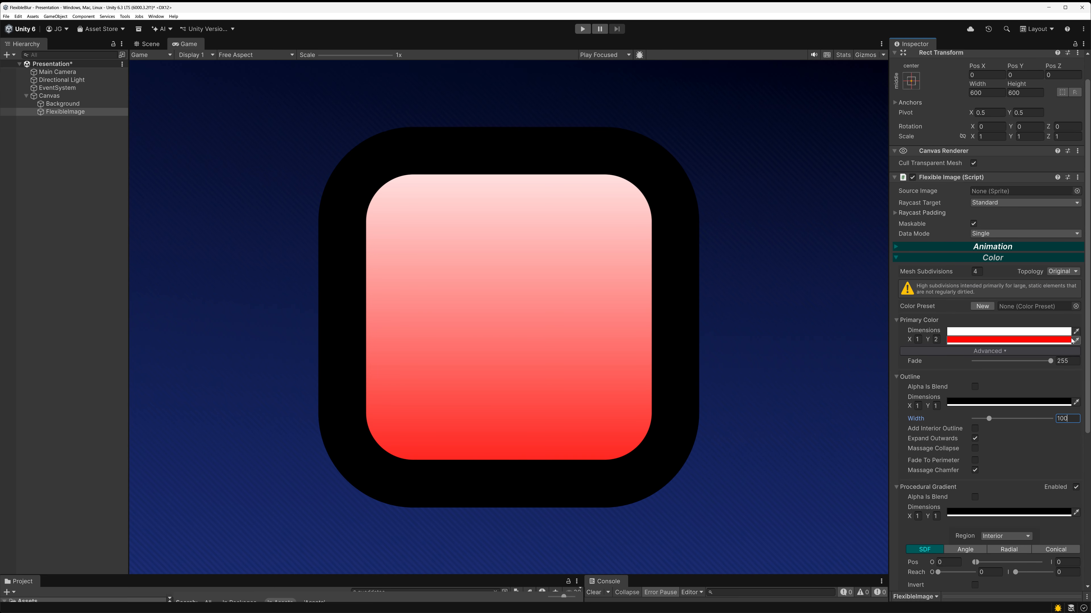
pyautogui.scroll(-1, 1072, 340)
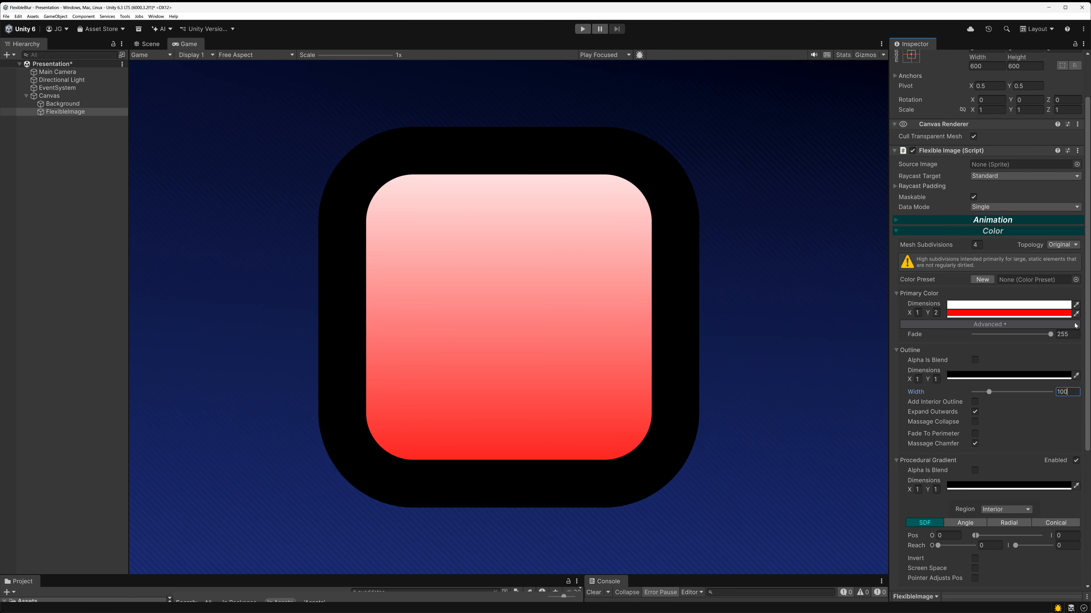
pyautogui.scroll(-1, 1017, 412)
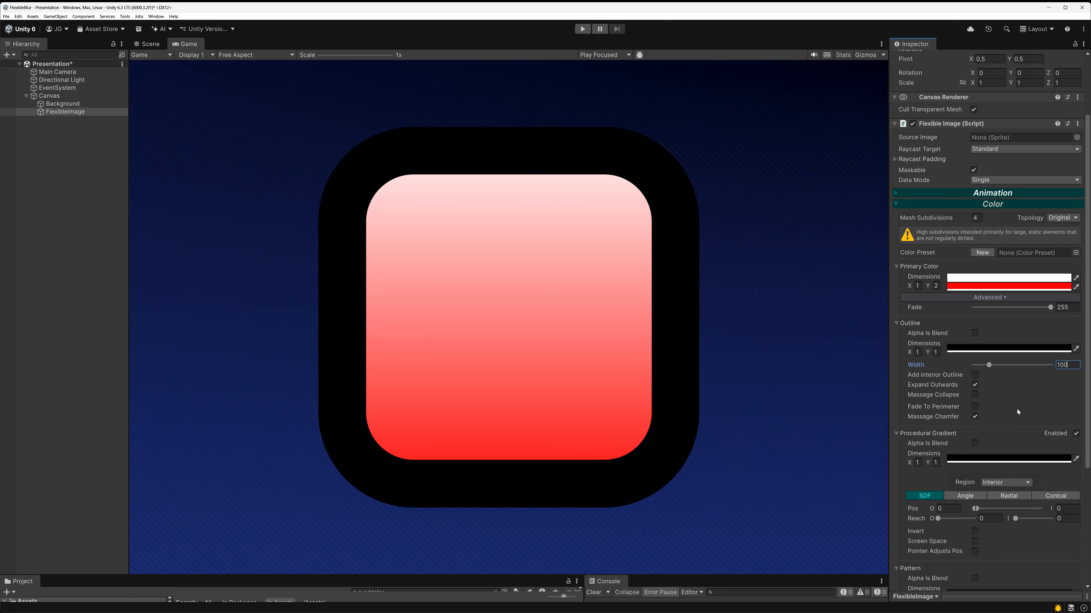
pyautogui.scroll(-6, 1020, 398)
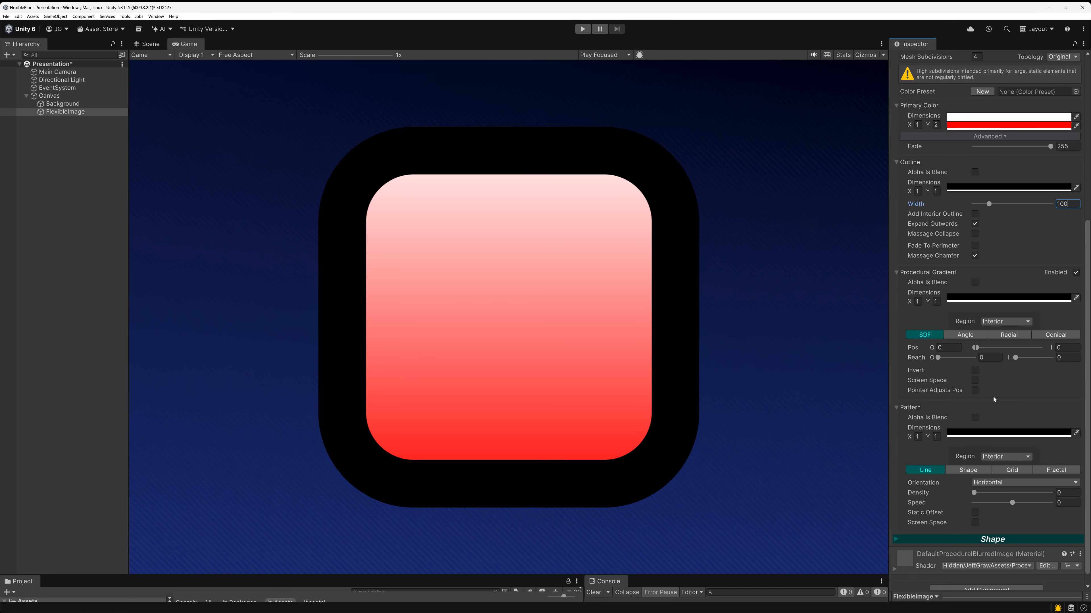
pyautogui.scroll(4, 916, 373)
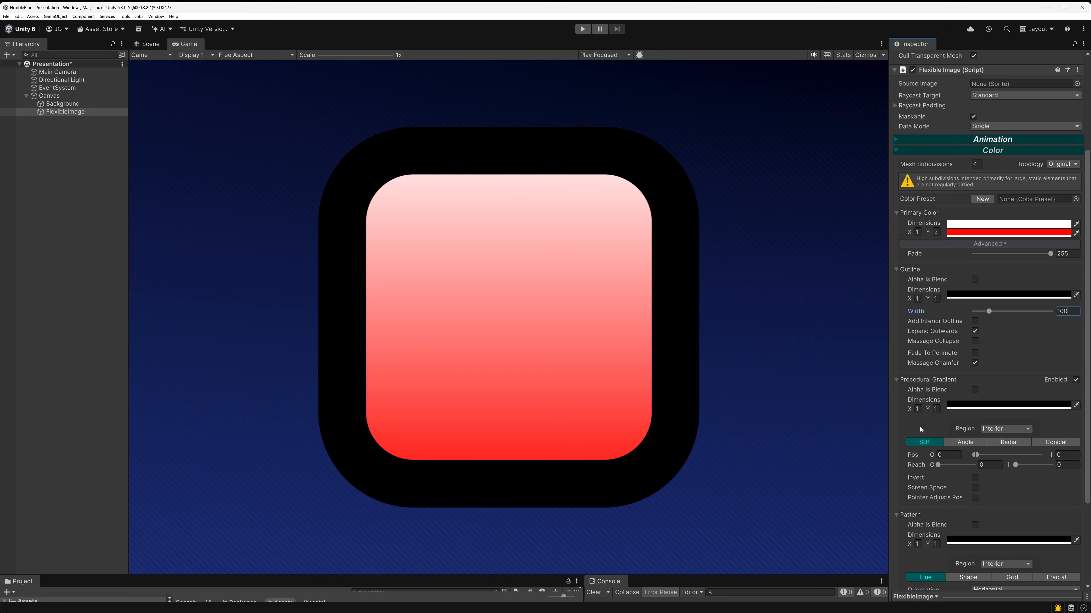
pyautogui.scroll(-12, 921, 429)
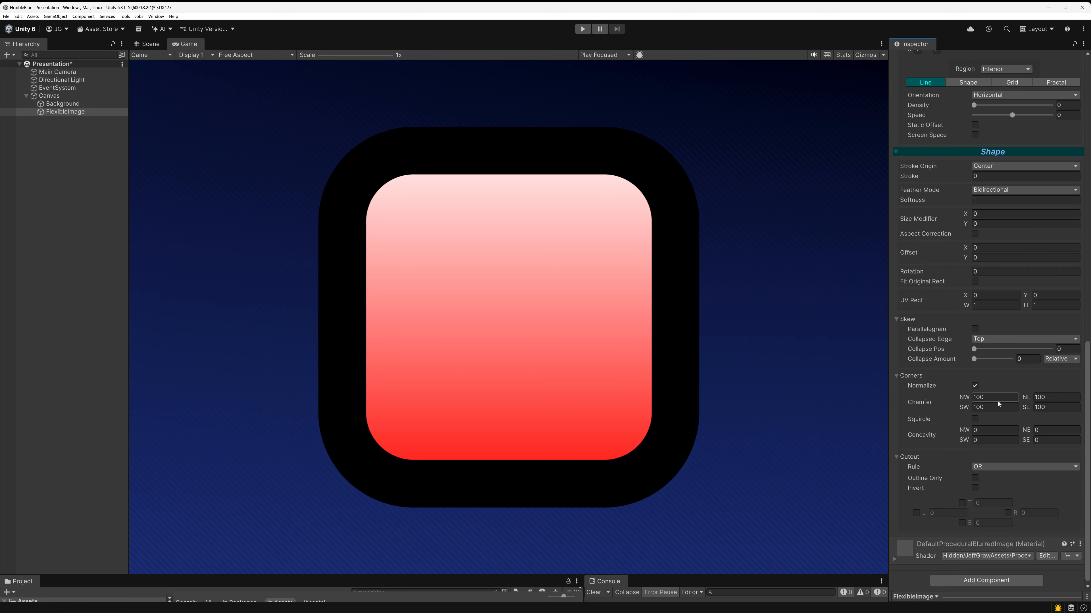
pyautogui.click(997, 402)
pyautogui.click(998, 406)
pyautogui.write('0')
pyautogui.click(998, 399)
pyautogui.write('0')
pyautogui.click(1051, 397)
pyautogui.write('0')
pyautogui.click(1046, 406)
pyautogui.write('0')
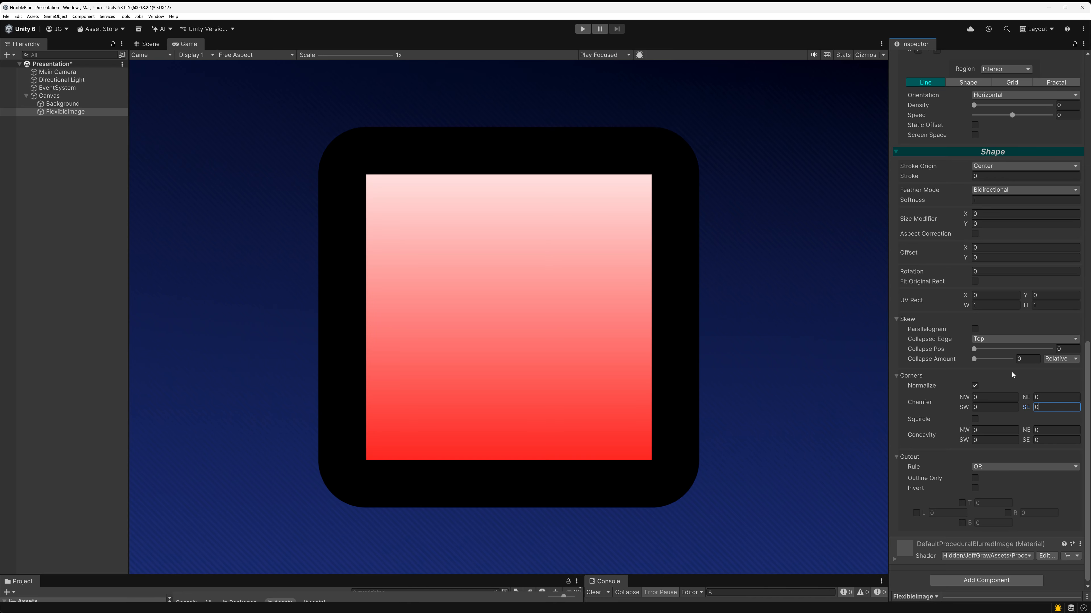
# Toggle Massage Chamfer for the outline off and on several times, leaving it disabled.
pyautogui.scroll(15, 1012, 374)
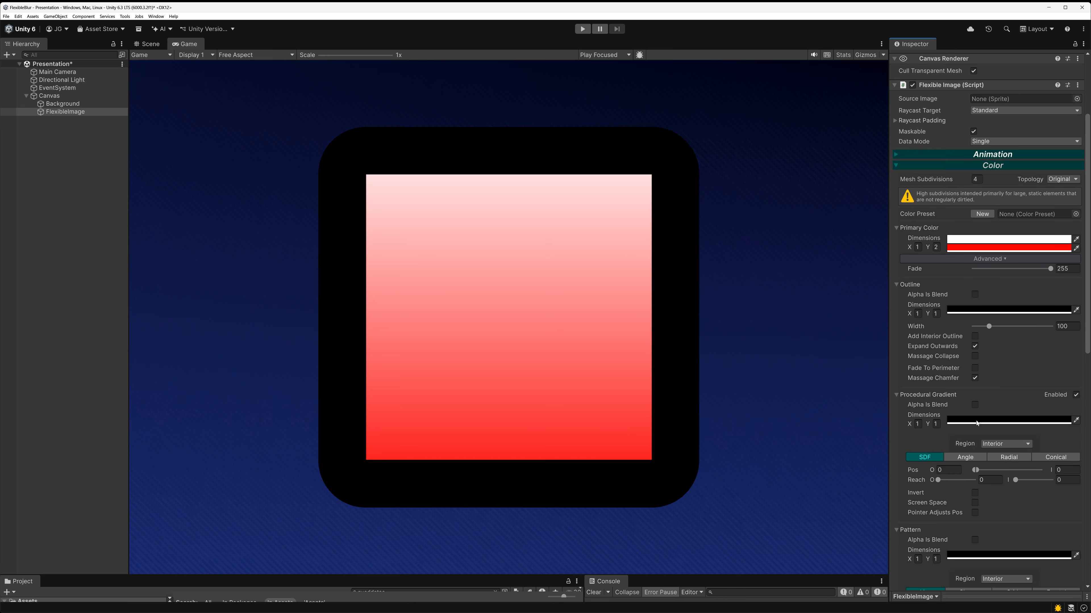
pyautogui.click(975, 378)
pyautogui.click(975, 379)
pyautogui.click(975, 379)
pyautogui.click(975, 378)
pyautogui.click(975, 379)
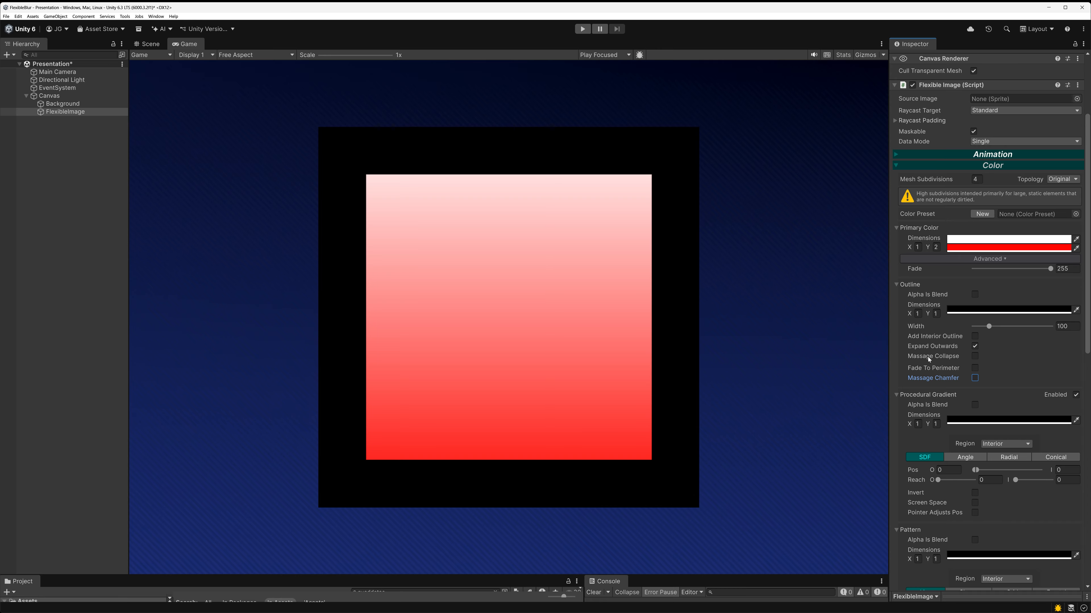
# Enable Fade To Perimeter for the outline and set the outline color to white (FFFFFF).
pyautogui.click(974, 368)
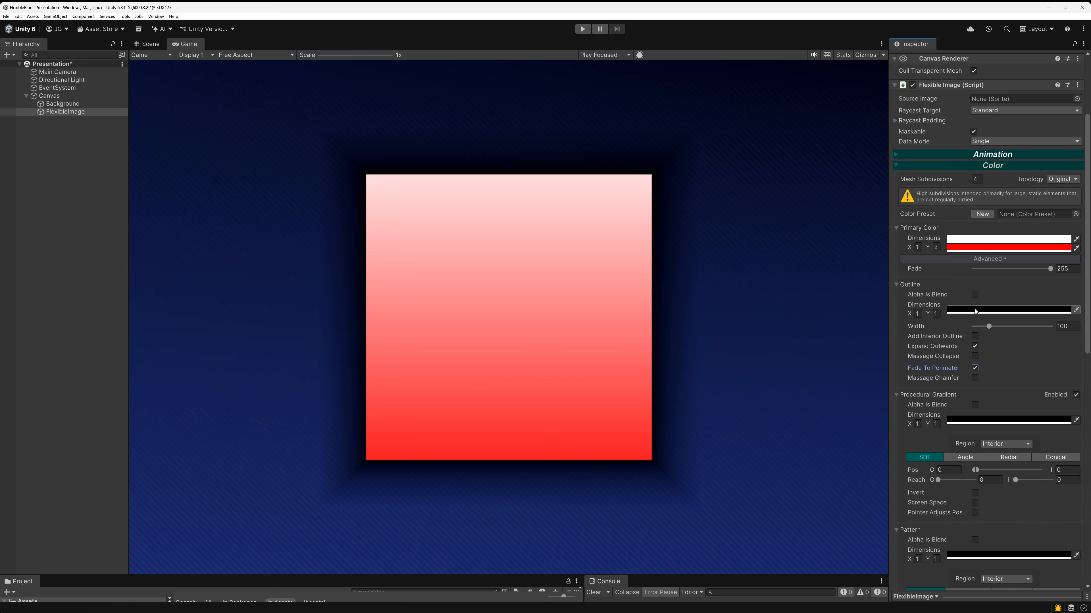
pyautogui.click(985, 310)
pyautogui.moveTo(1020, 327)
pyautogui.mouseDown()
pyautogui.moveTo(1012, 315)
pyautogui.moveTo(1038, 305)
pyautogui.moveTo(1008, 300)
pyautogui.mouseUp()
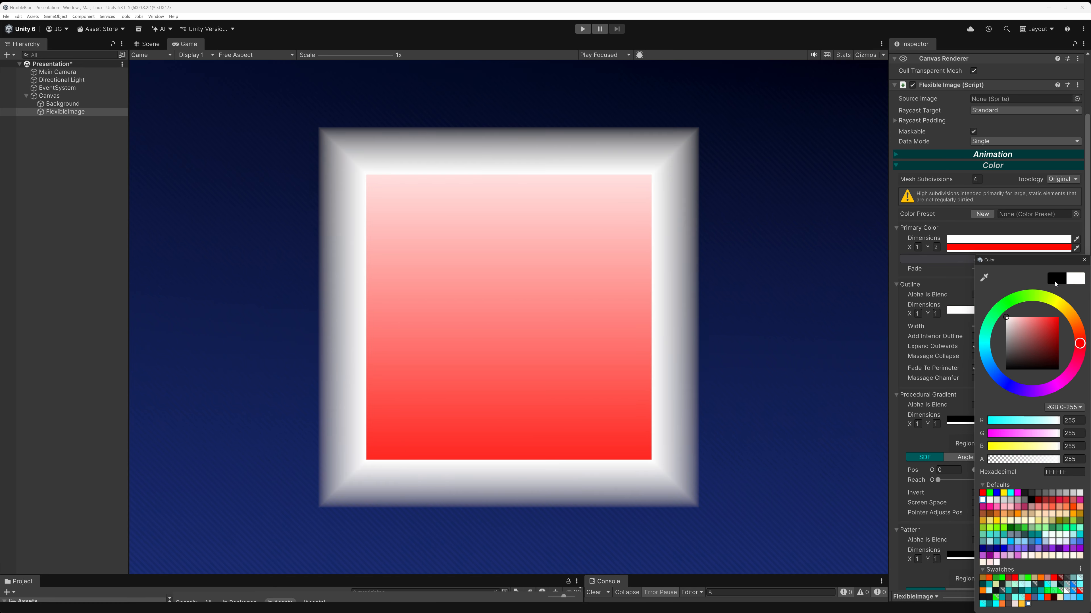
pyautogui.click(1084, 260)
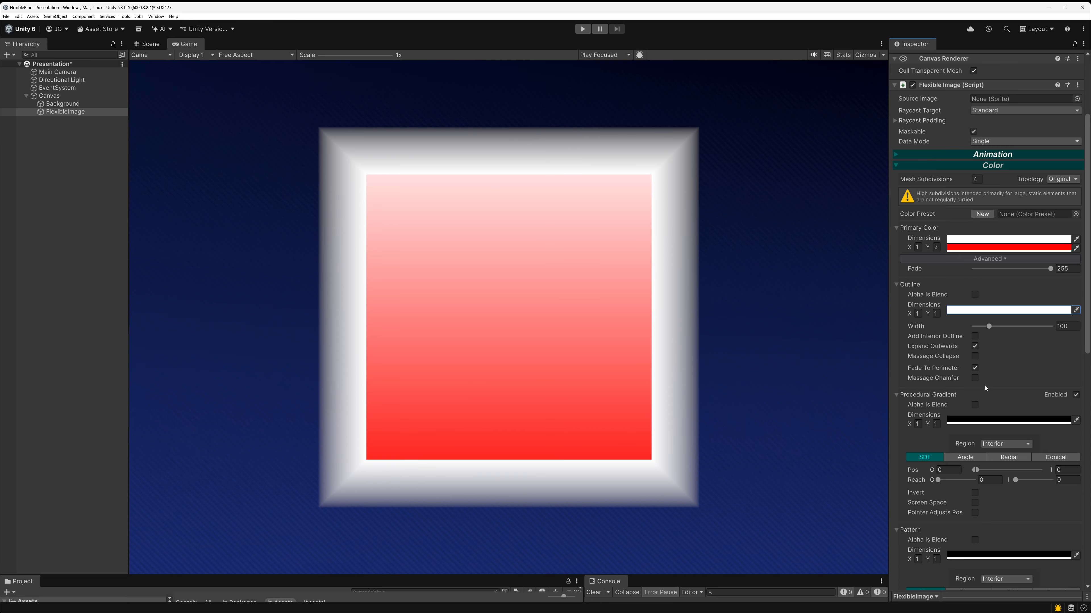
# Enable Massage Chamfer for the outline and set the outline color to black (000000).
pyautogui.click(974, 378)
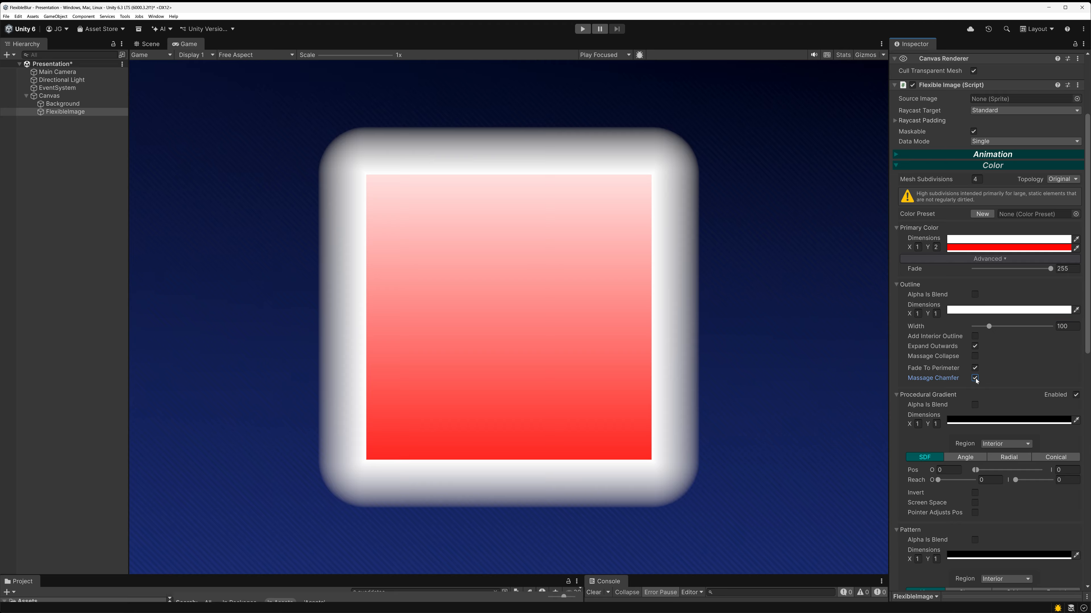
pyautogui.click(425, 516)
pyautogui.click(1005, 310)
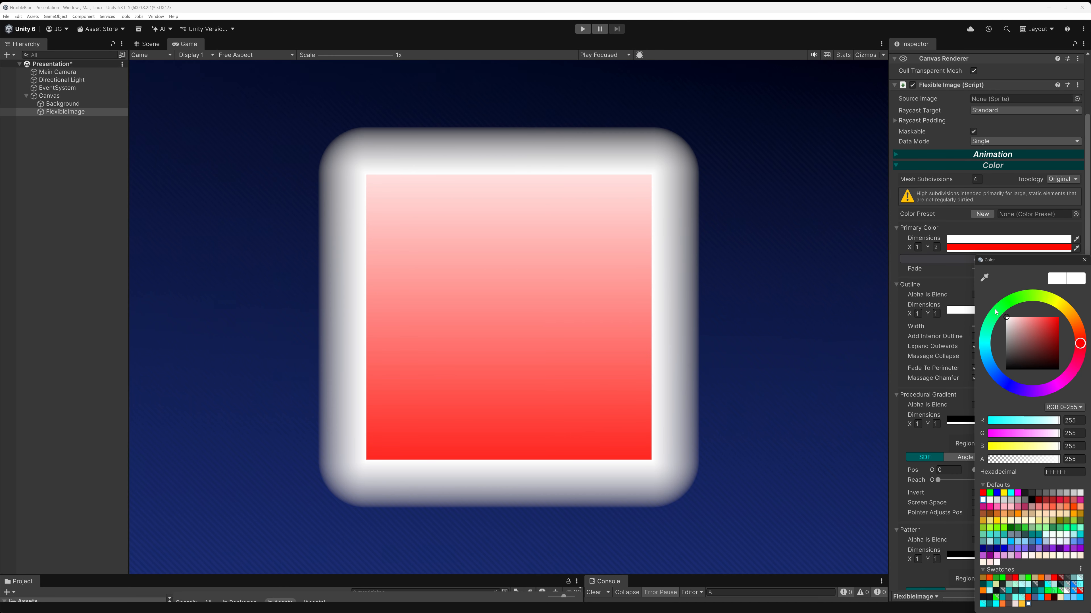
pyautogui.moveTo(1007, 318); pyautogui.dragTo(973, 427)
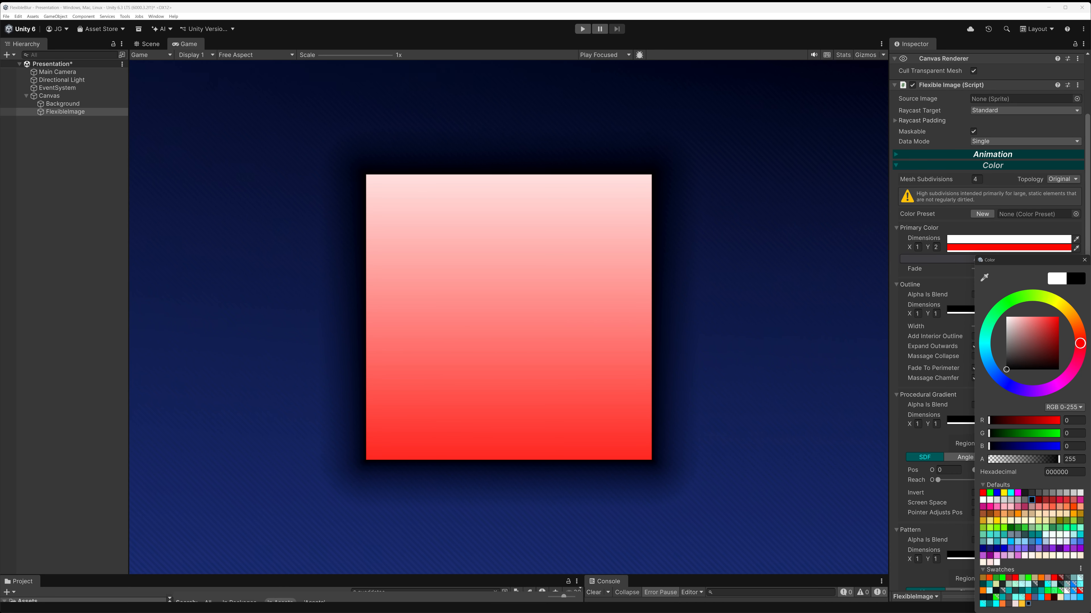
pyautogui.click(1084, 260)
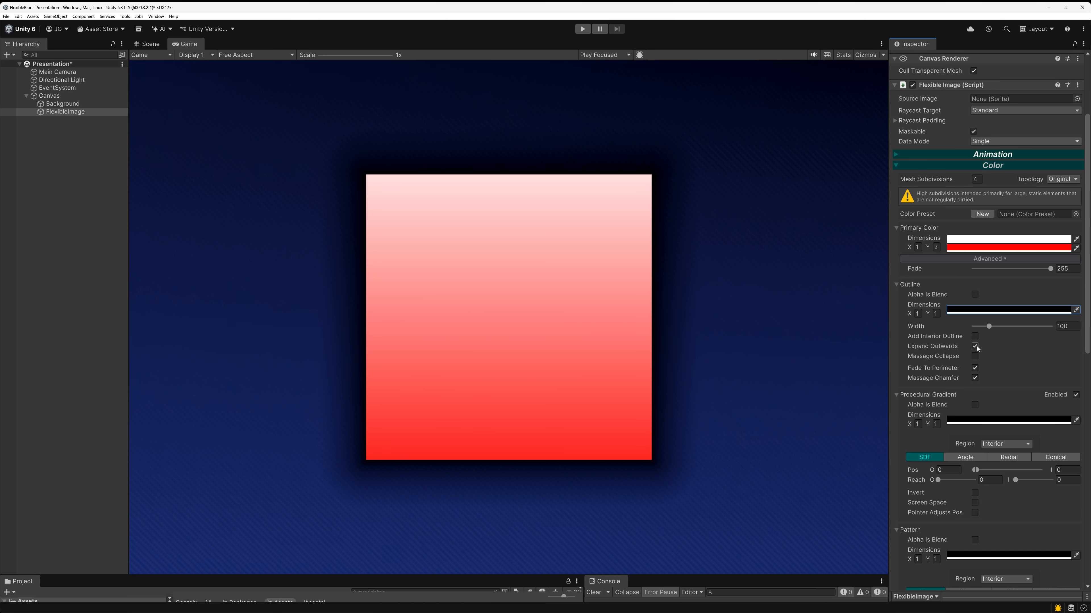
# Toggle Fade To Perimeter off and on, and end with both Massage Chamfer and Fade To Perimeter disabled for the outline.
pyautogui.click(974, 368)
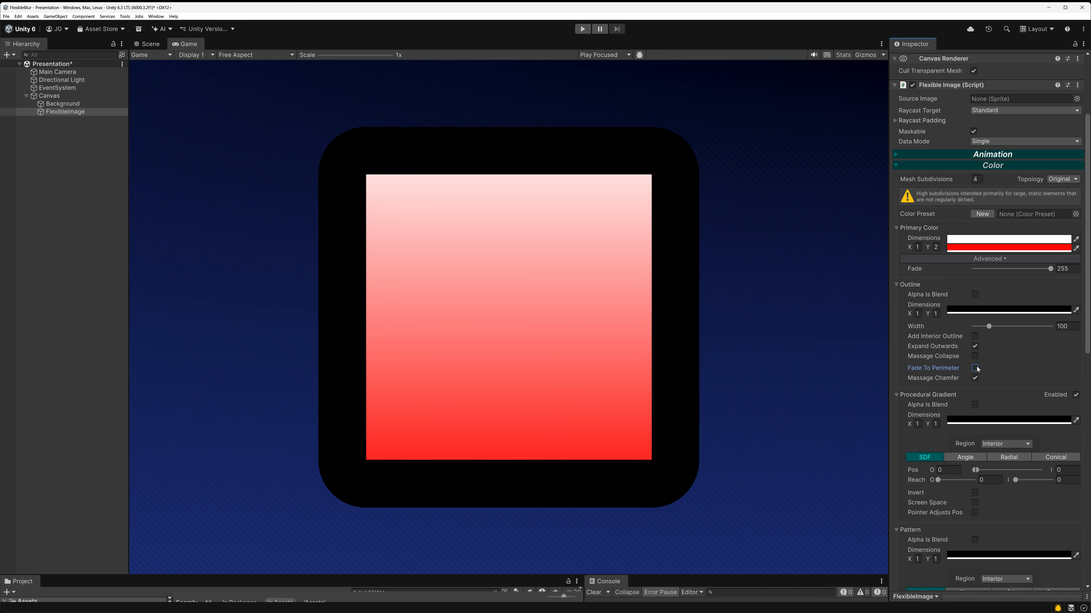
pyautogui.click(975, 368)
pyautogui.click(975, 378)
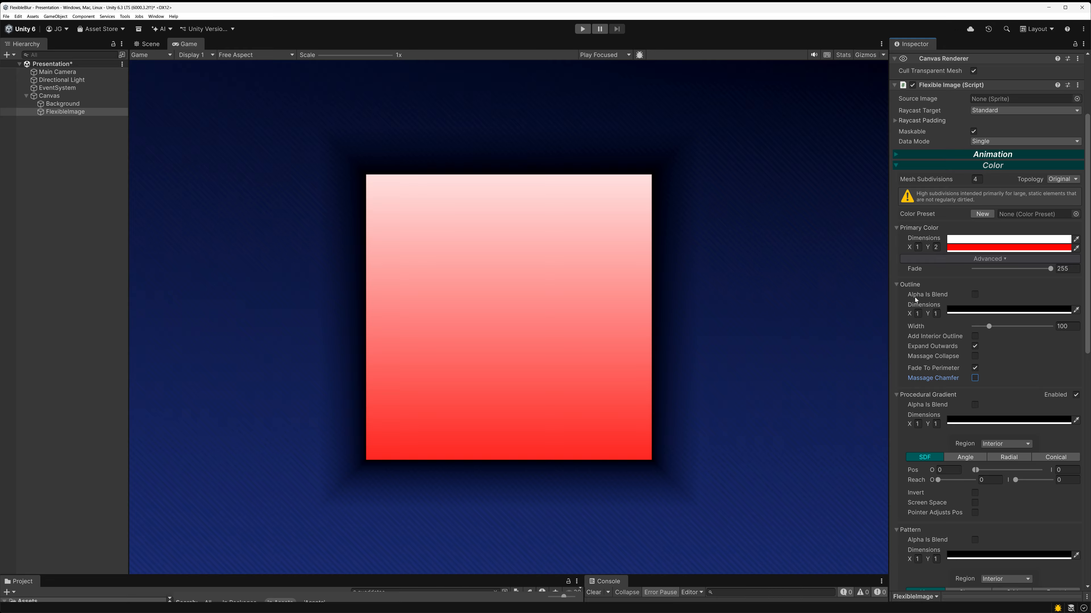
pyautogui.click(975, 368)
# Try varying the alpha of the outline color while Alpha Is Blend is off, ending at 255.
pyautogui.click(979, 309)
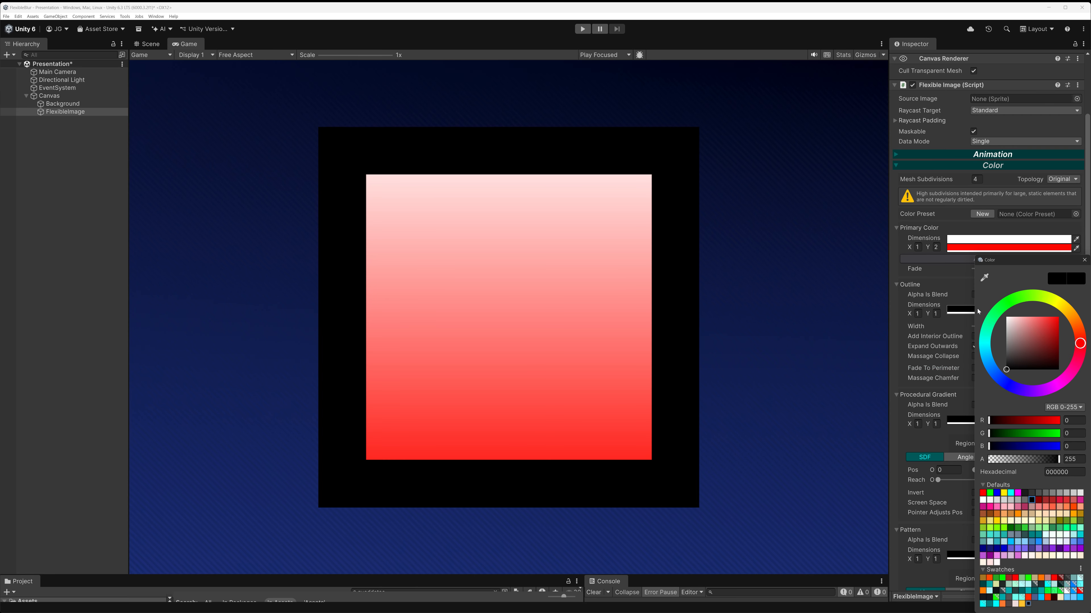
pyautogui.moveTo(1048, 460)
pyautogui.mouseDown()
pyautogui.moveTo(1008, 454)
pyautogui.moveTo(1060, 458)
pyautogui.moveTo(988, 458)
pyautogui.moveTo(1069, 456)
pyautogui.moveTo(986, 458)
pyautogui.moveTo(1066, 456)
pyautogui.mouseUp()
pyautogui.click(1084, 260)
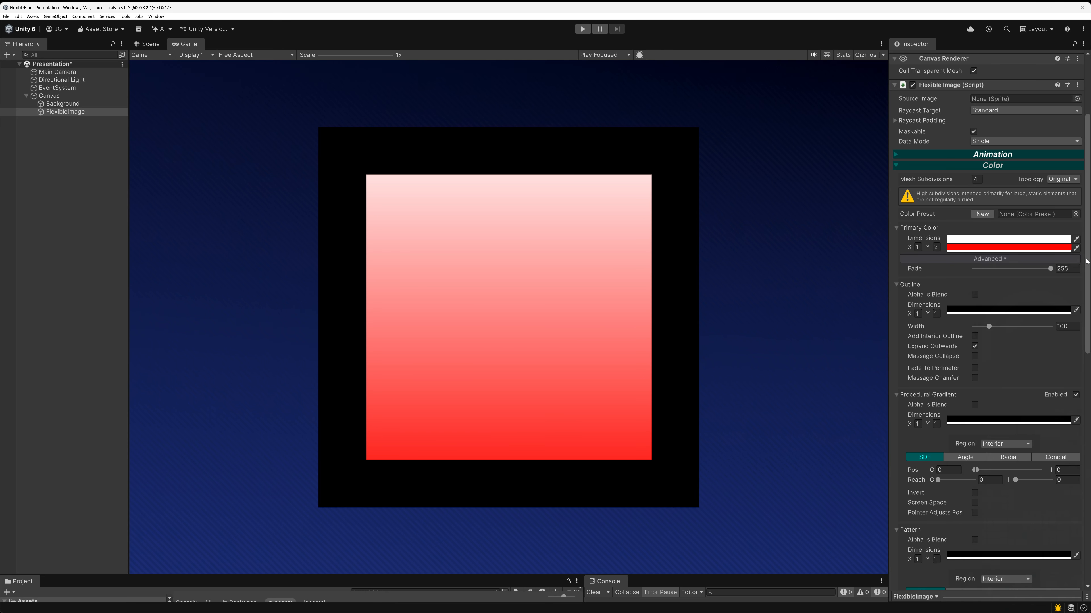
# Enable Alpha Is Blend for the outline, try varying the outline color's alpha, and disable Alpha Is Blend.
pyautogui.click(969, 310)
pyautogui.moveTo(1044, 462); pyautogui.dragTo(1075, 461)
pyautogui.click(1079, 261)
pyautogui.scroll(-4, 1001, 336)
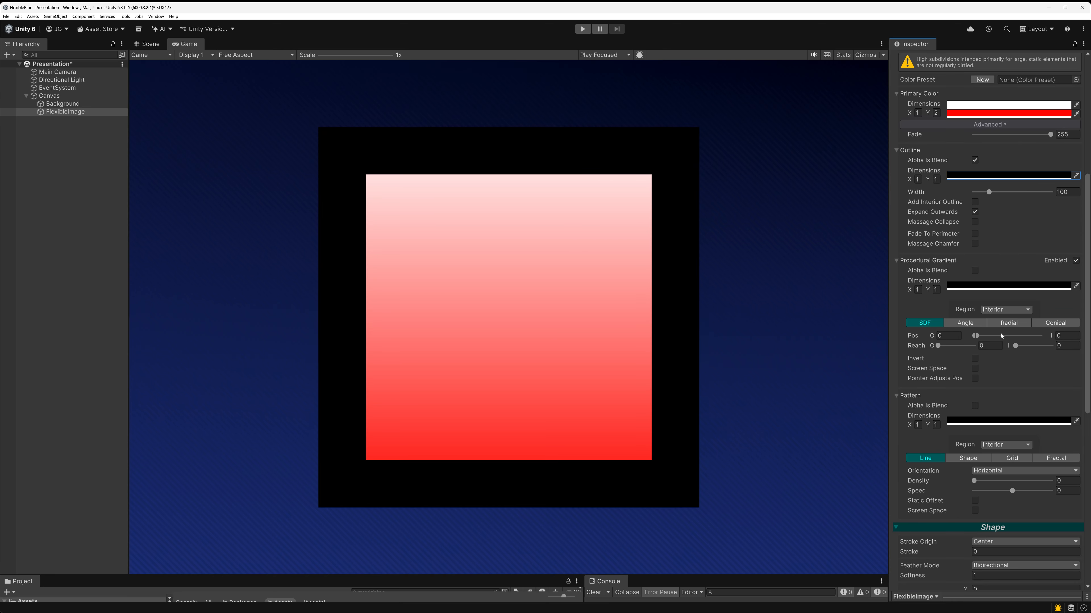
pyautogui.scroll(2, 903, 444)
pyautogui.scroll(-1, 916, 429)
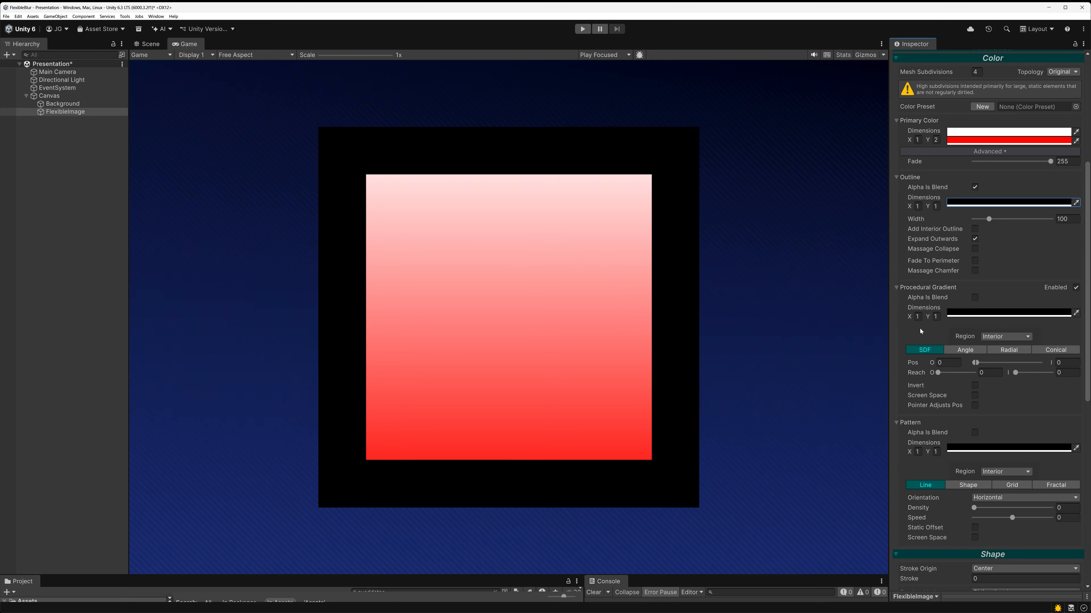
pyautogui.scroll(4, 911, 217)
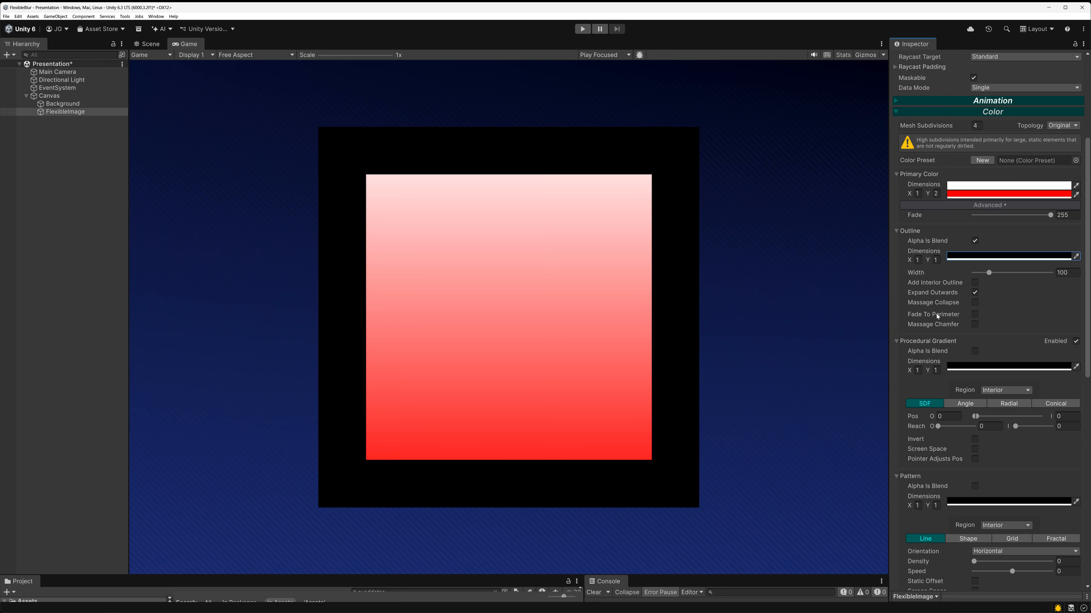
pyautogui.scroll(-3, 936, 317)
pyautogui.scroll(1, 936, 317)
pyautogui.click(974, 241)
# Enable Fade To Perimeter, Massage Chamfer and Alpha Is Blend for the outline, and set its width to 87.
pyautogui.click(975, 314)
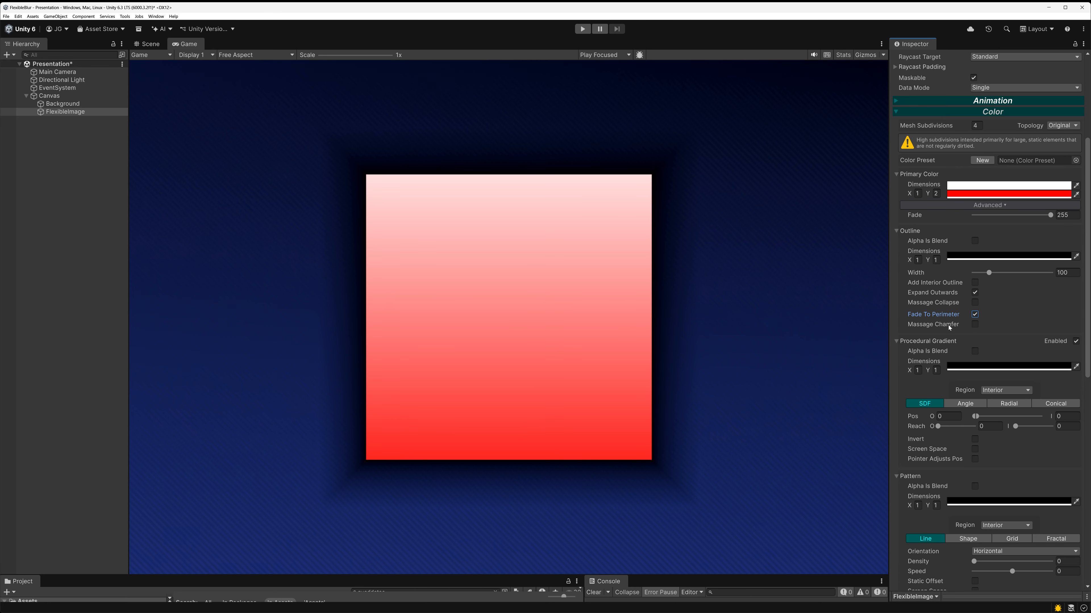
pyautogui.click(975, 326)
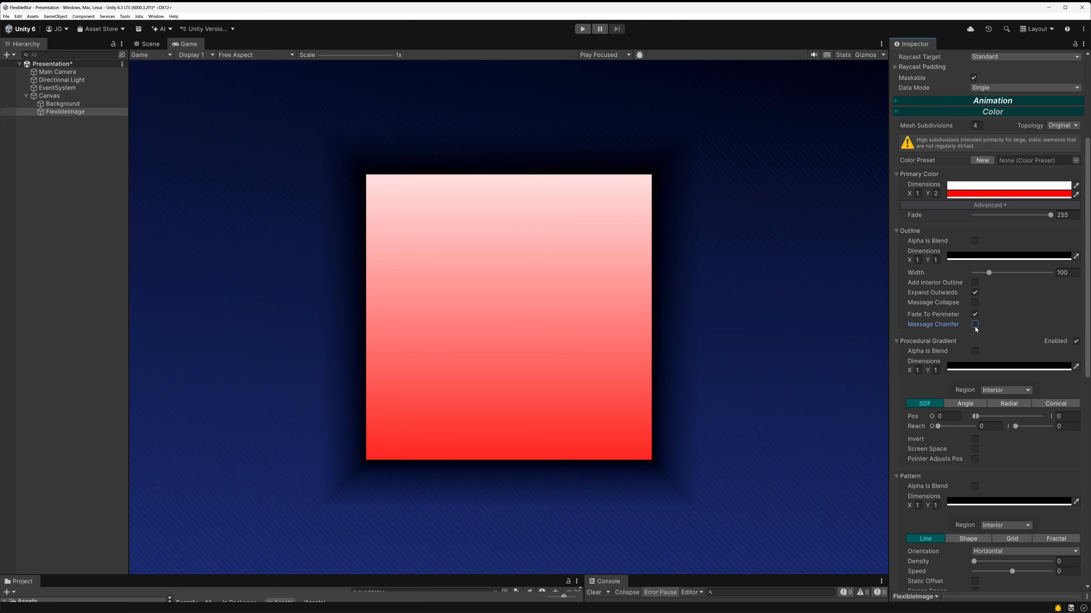
pyautogui.click(974, 241)
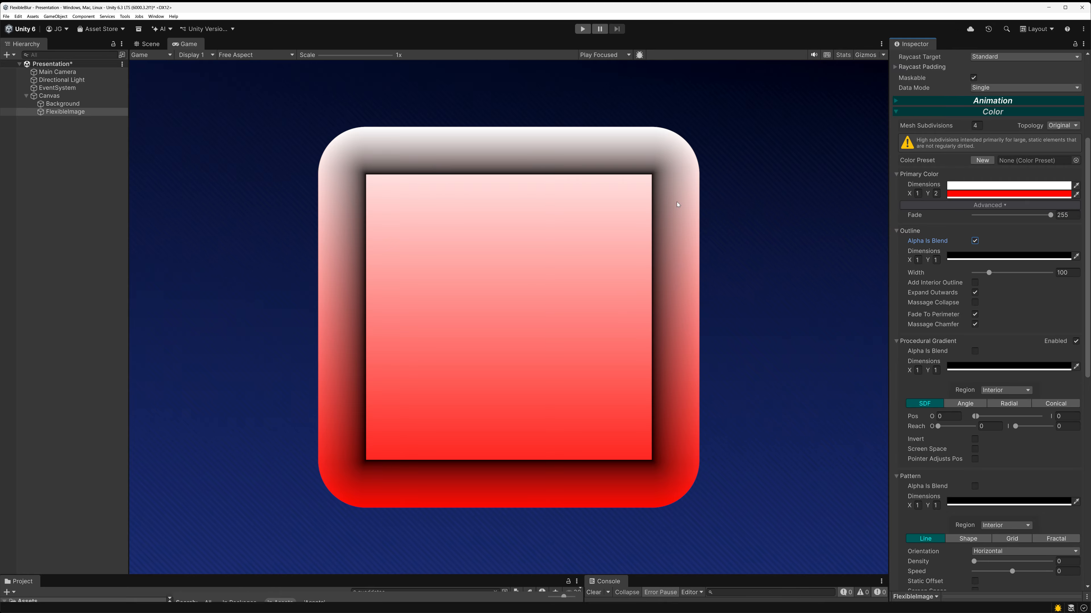
pyautogui.moveTo(988, 273); pyautogui.dragTo(987, 275)
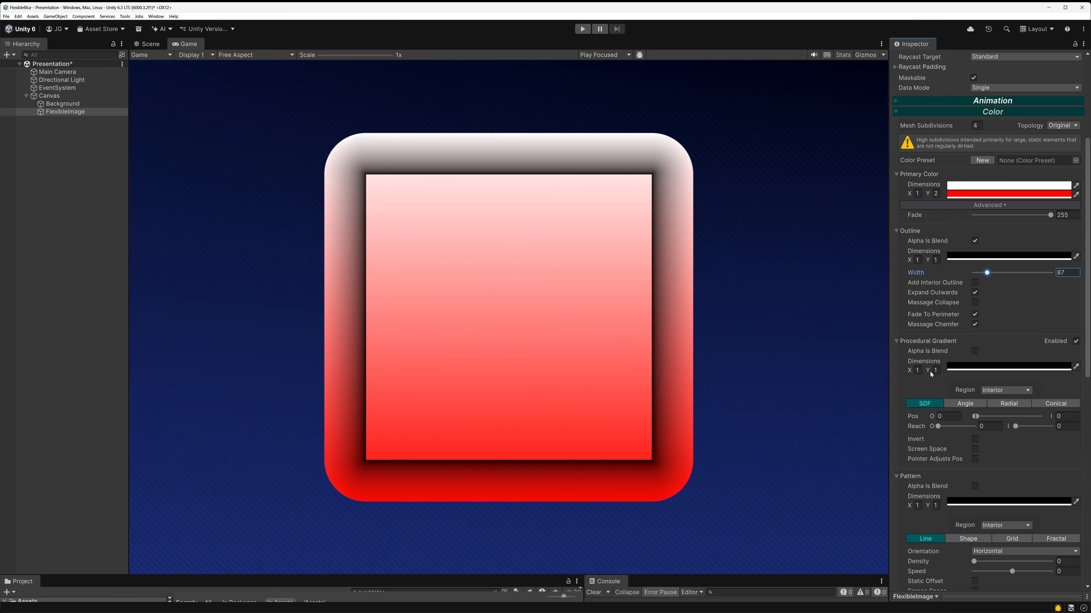
# Set the shape's stroke to 173.44 and enable Add Interior Outline for the outline.
pyautogui.scroll(-10, 956, 300)
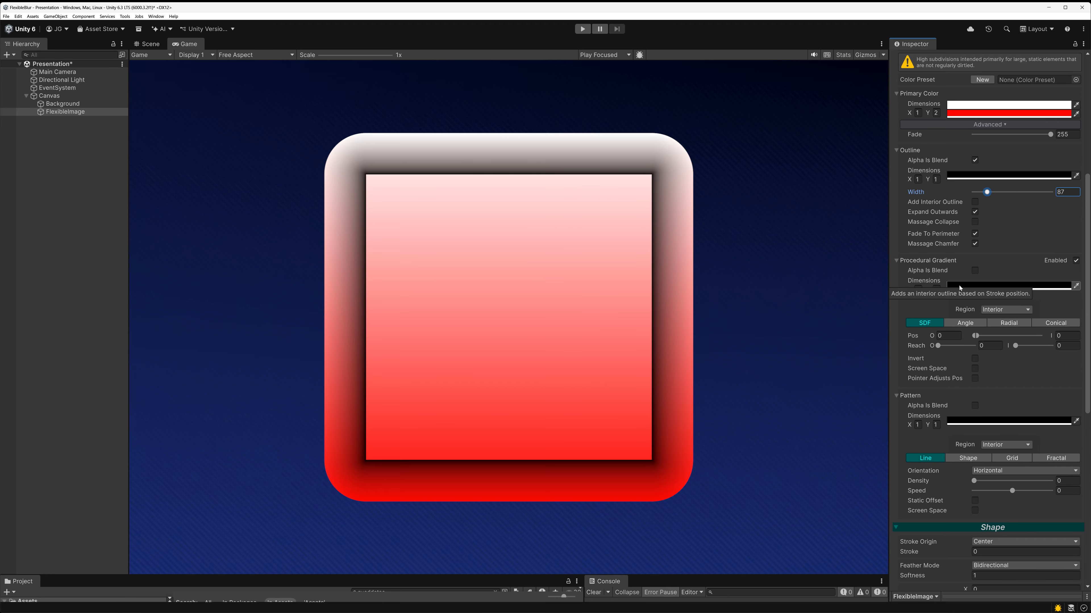
pyautogui.moveTo(908, 284)
pyautogui.mouseDown()
pyautogui.moveTo(1025, 282)
pyautogui.moveTo(981, 167)
pyautogui.moveTo(257, 180)
pyautogui.moveTo(538, 90)
pyautogui.moveTo(520, 92)
pyautogui.mouseUp()
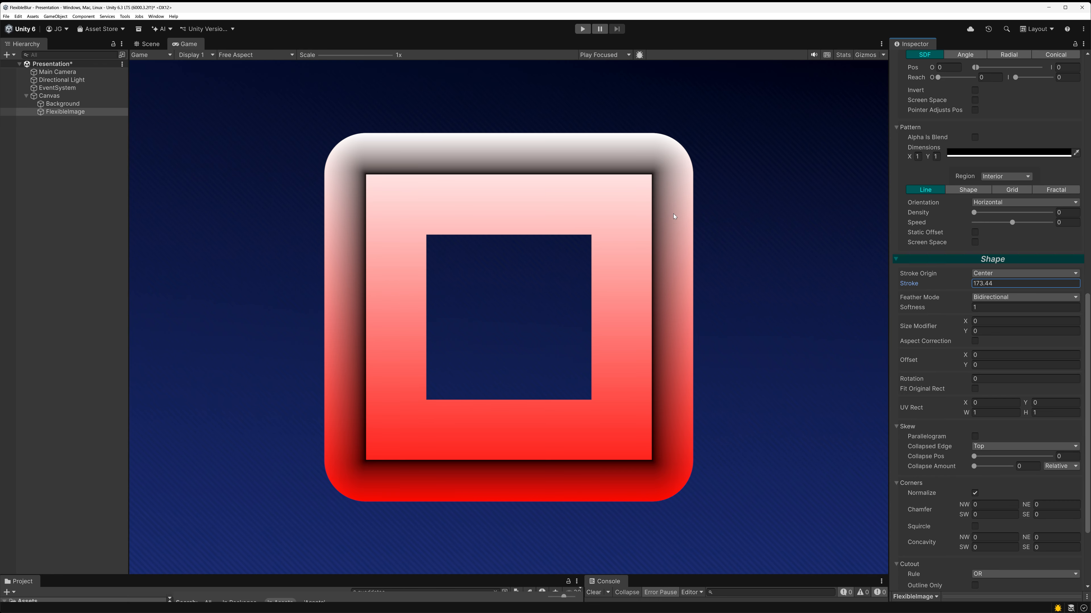
pyautogui.scroll(9, 973, 244)
pyautogui.click(975, 256)
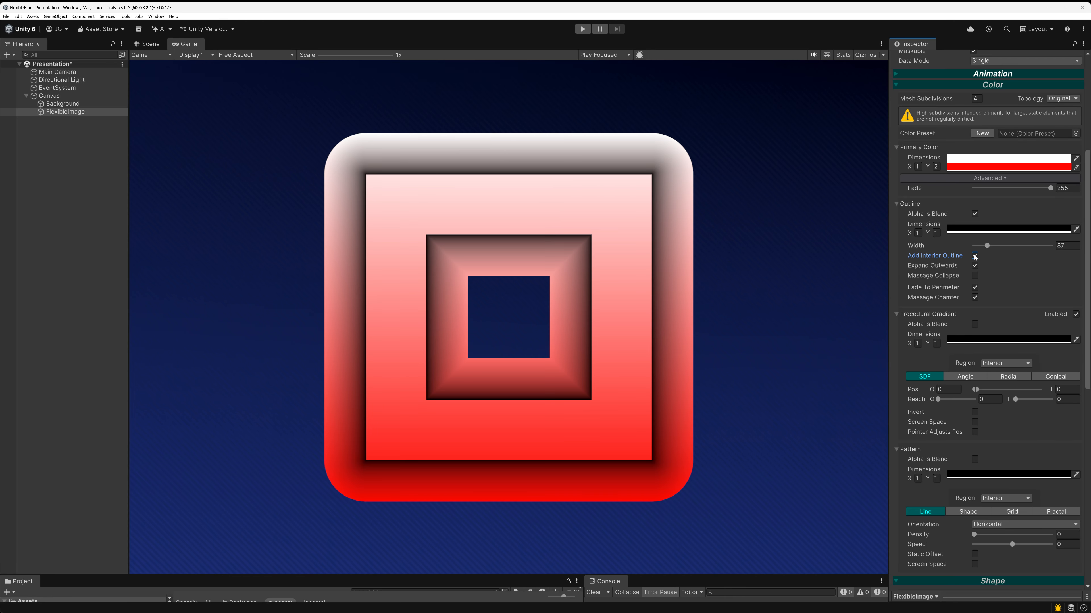
# Try an outline width of 17, disable Massage Chamfer, and set the width to 158.
pyautogui.moveTo(987, 246); pyautogui.dragTo(978, 247)
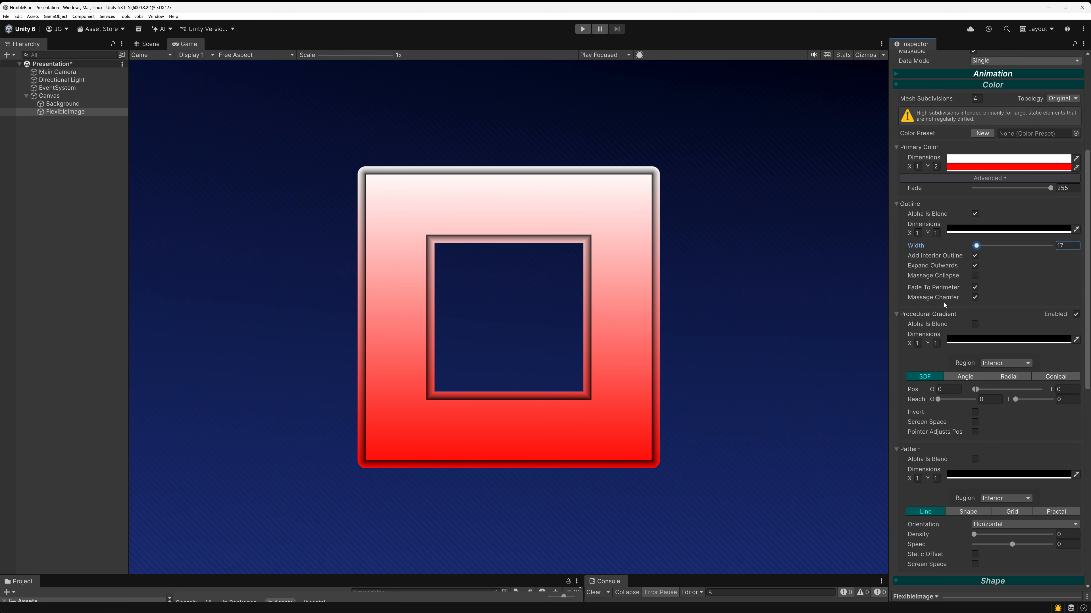
pyautogui.scroll(-12, 940, 301)
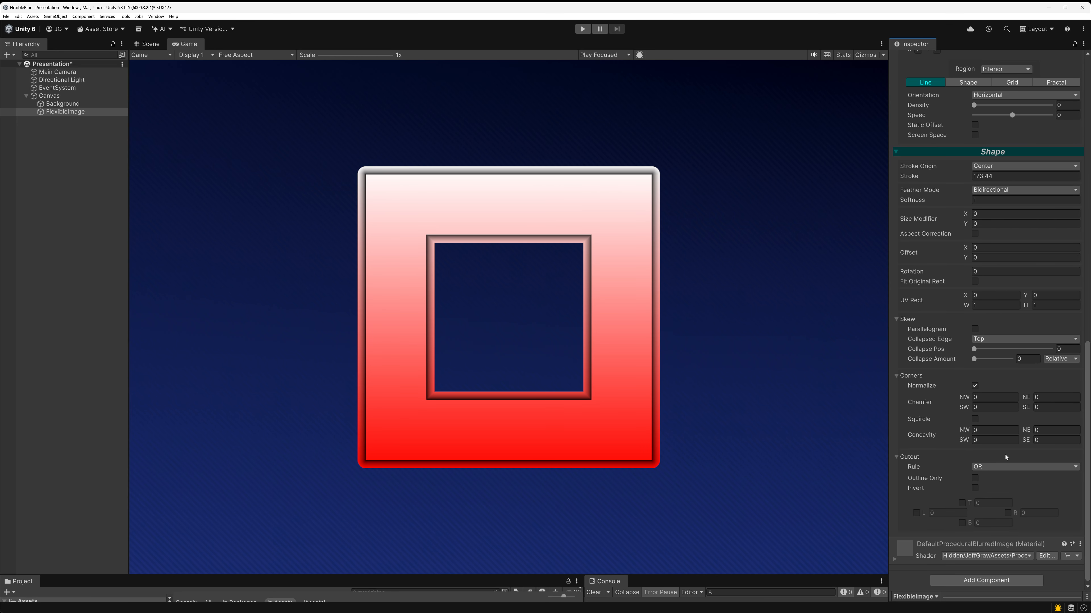
pyautogui.scroll(10, 991, 410)
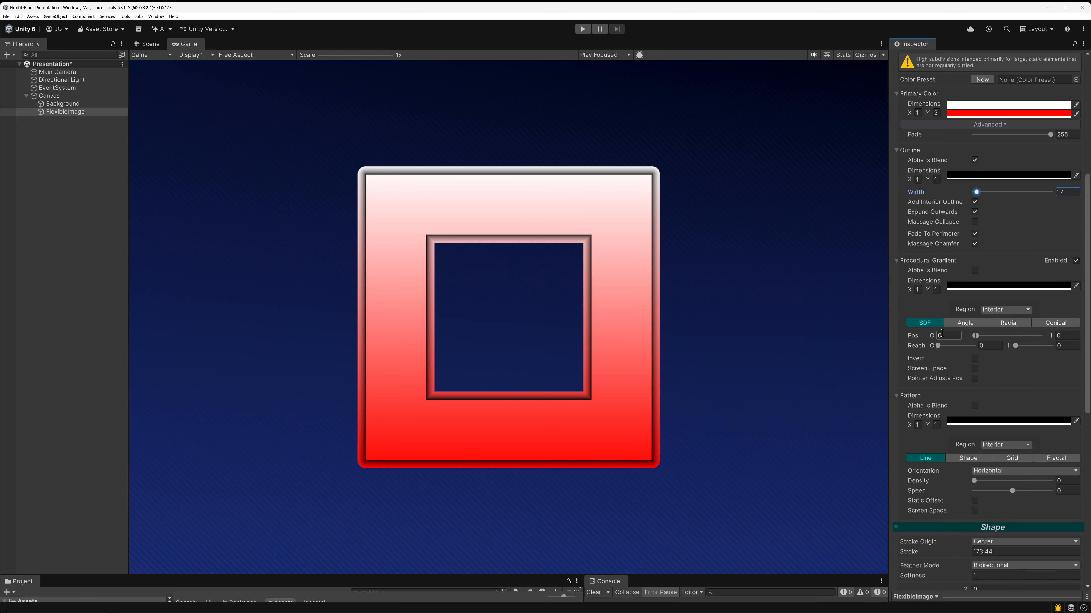
pyautogui.click(975, 245)
pyautogui.moveTo(975, 192); pyautogui.dragTo(999, 193)
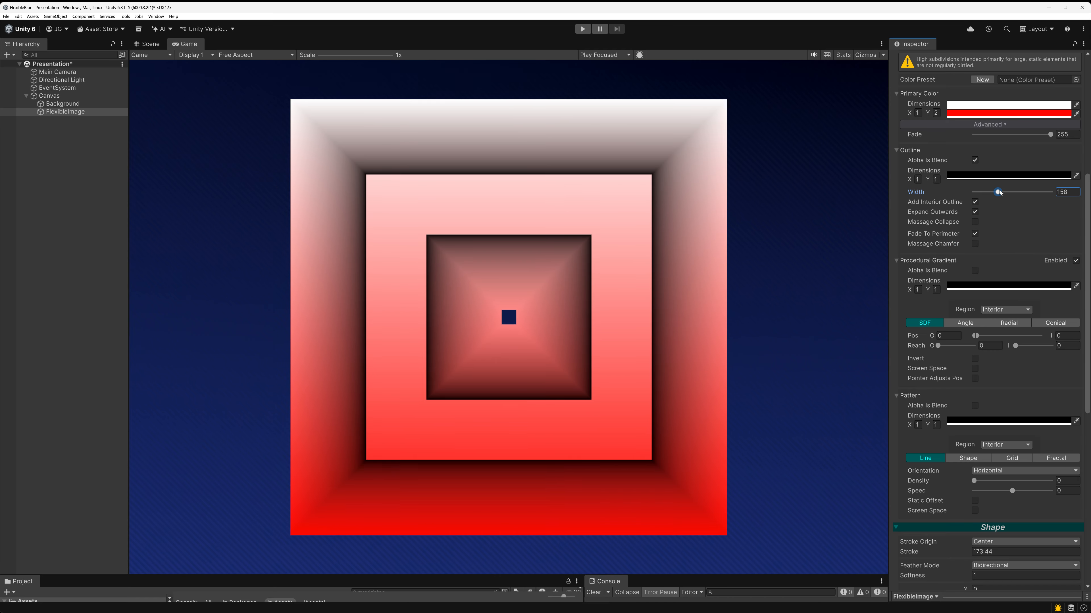
# Disable Add Interior Outline and set the shape's stroke to 0.
pyautogui.click(975, 202)
pyautogui.scroll(-5, 971, 343)
pyautogui.click(987, 366)
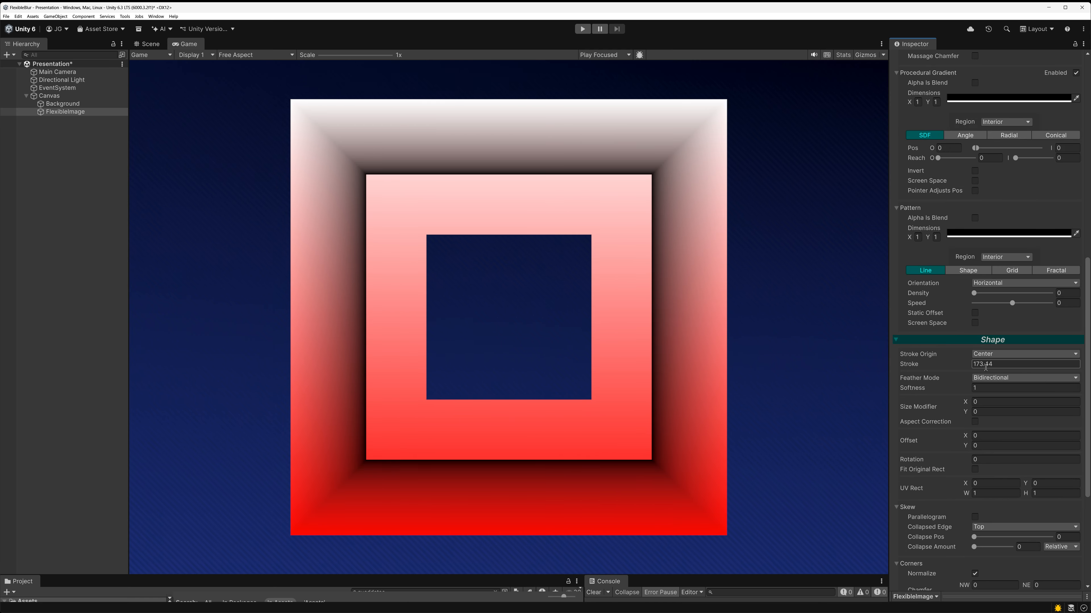
pyautogui.write('0')
pyautogui.hotkey('ctrl', 'a')
pyautogui.write('0')
# Set the skew's Collapse Amount to 1 with Top as the collapsed edge to form a triangle.
pyautogui.scroll(-3, 959, 389)
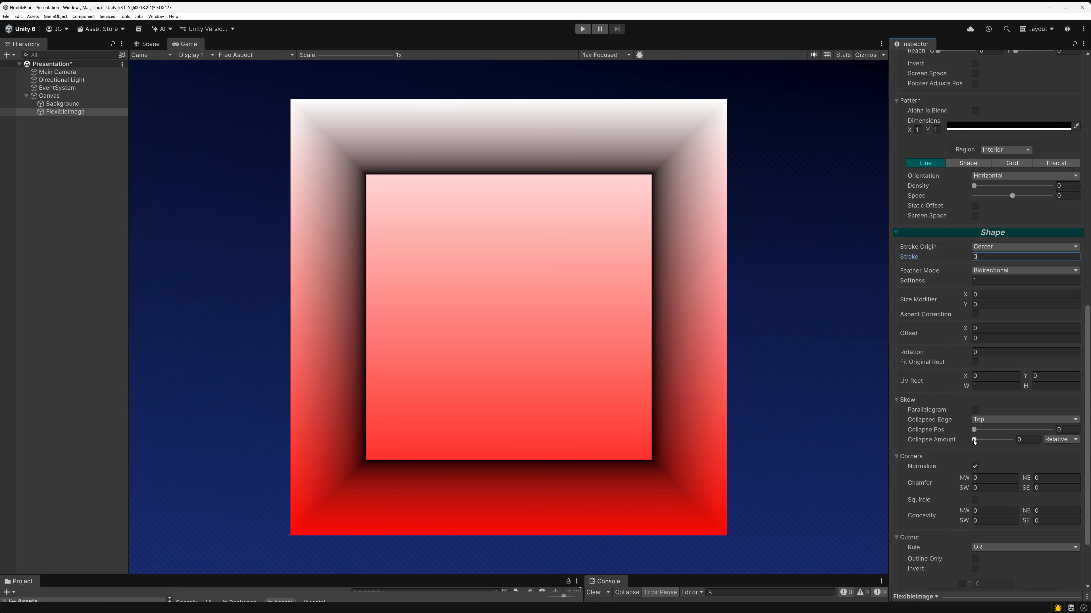
pyautogui.moveTo(974, 440); pyautogui.dragTo(1014, 451)
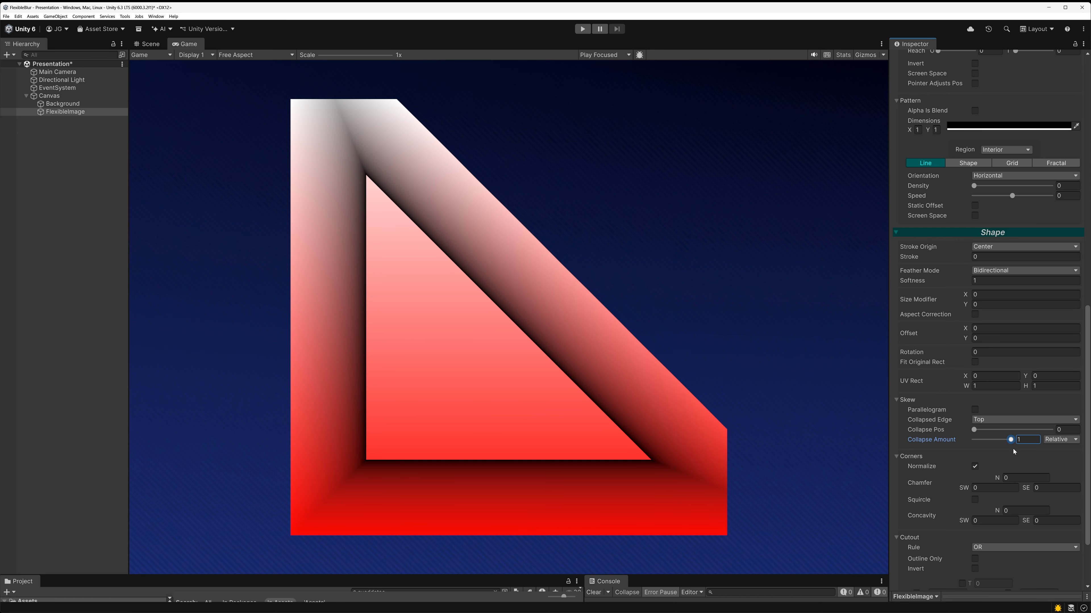
pyautogui.click(663, 459)
# Disable Fade To Perimeter and enable Massage Collapse and Massage Chamfer for the outline.
pyautogui.scroll(10, 960, 331)
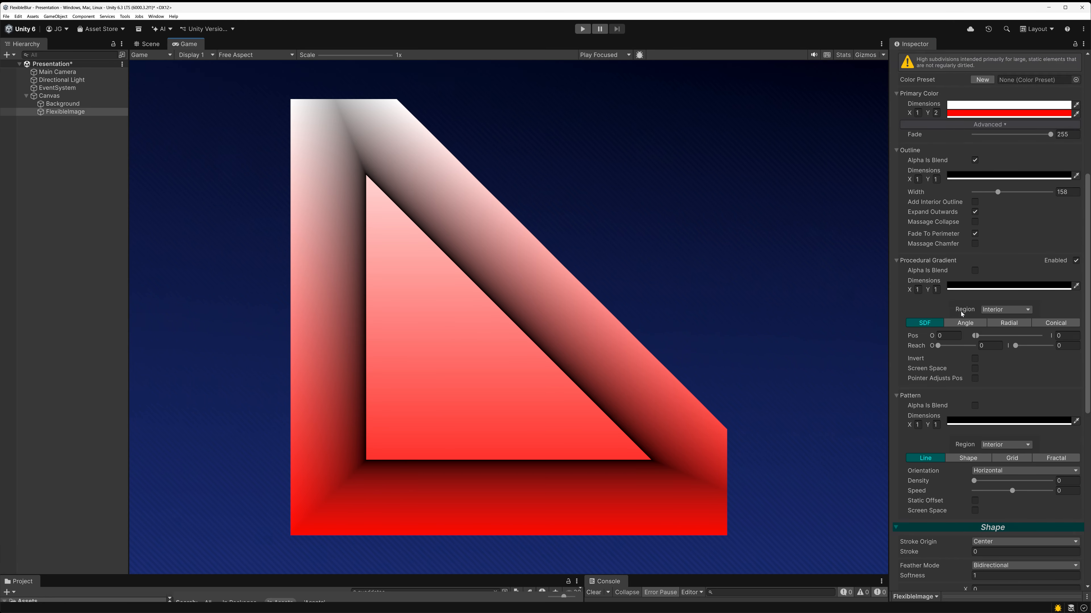
pyautogui.click(975, 241)
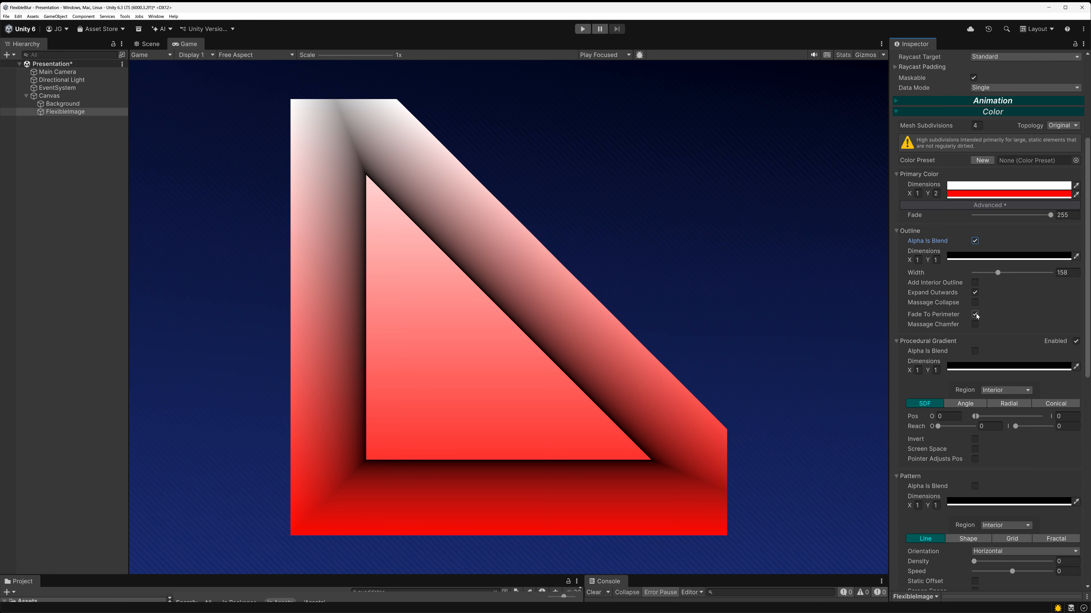
pyautogui.click(975, 314)
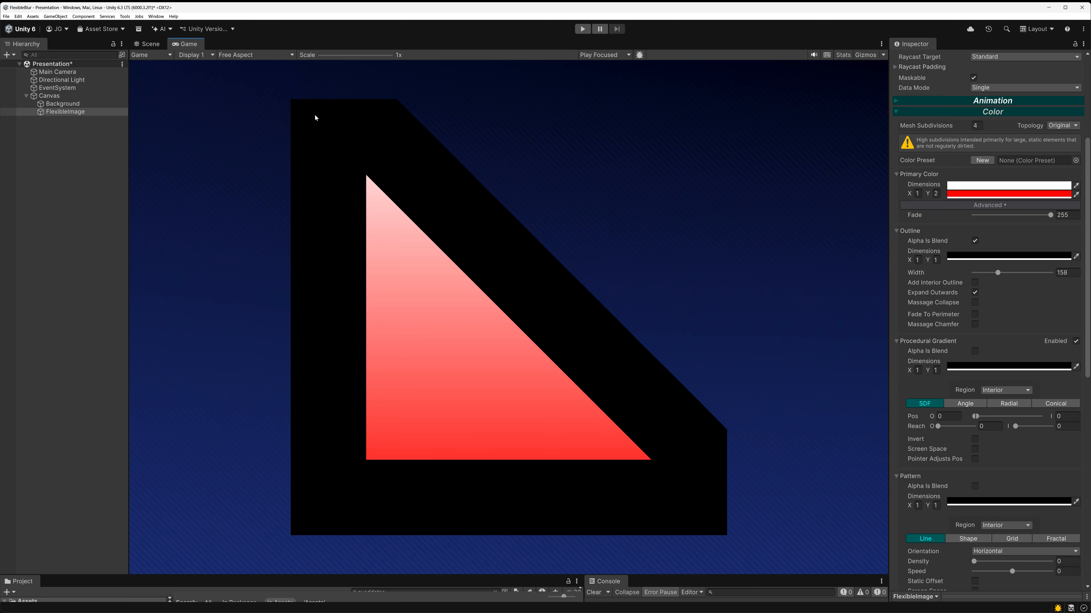
pyautogui.click(975, 303)
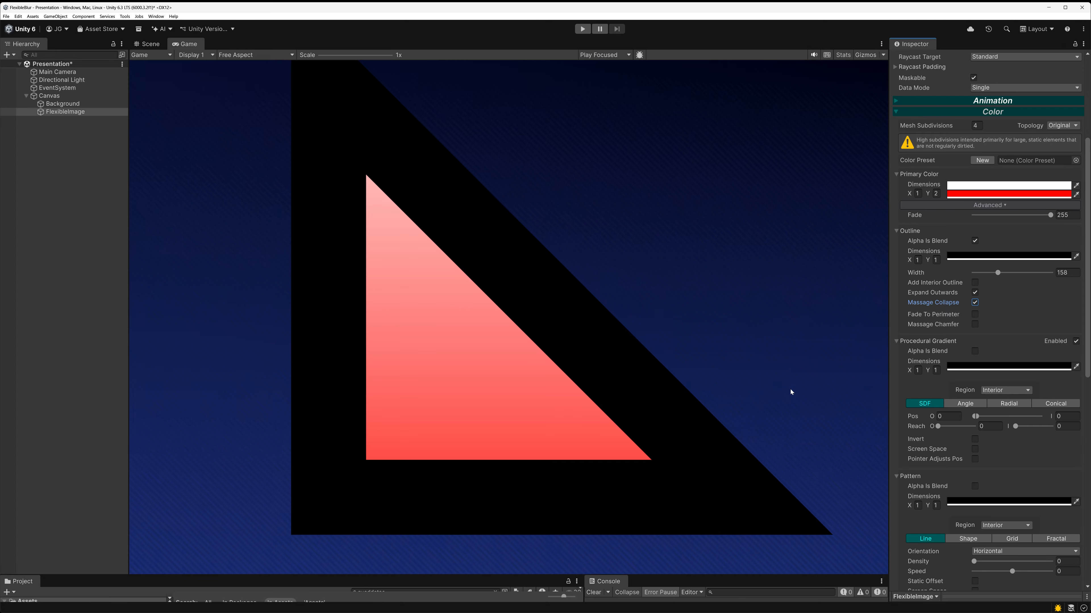
pyautogui.click(974, 325)
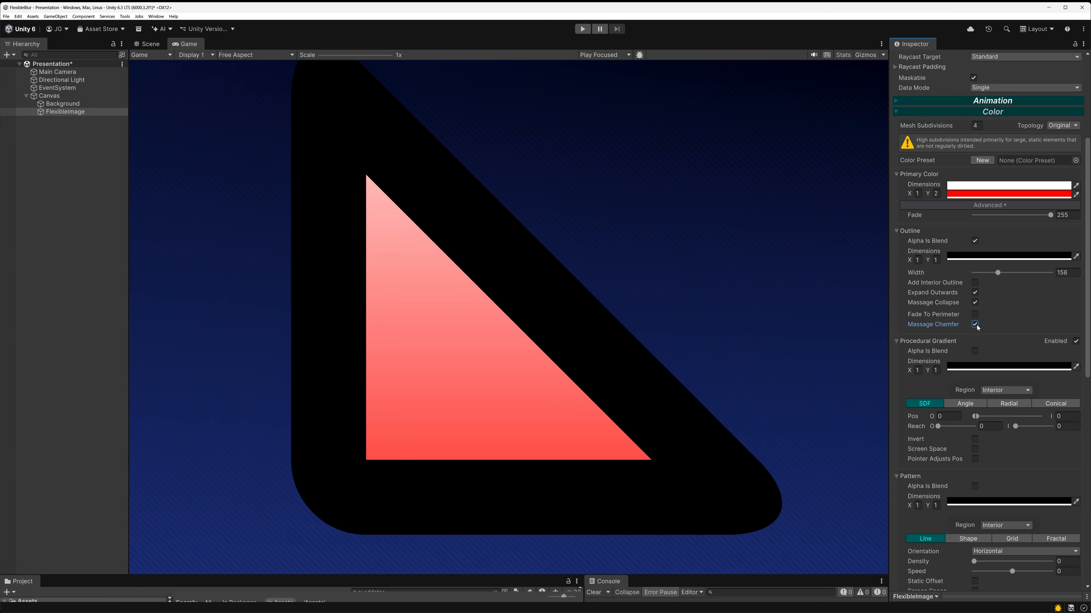
# Disable the outline's Massage Chamfer and set the skew's Collapse Amount to 0.
pyautogui.click(975, 325)
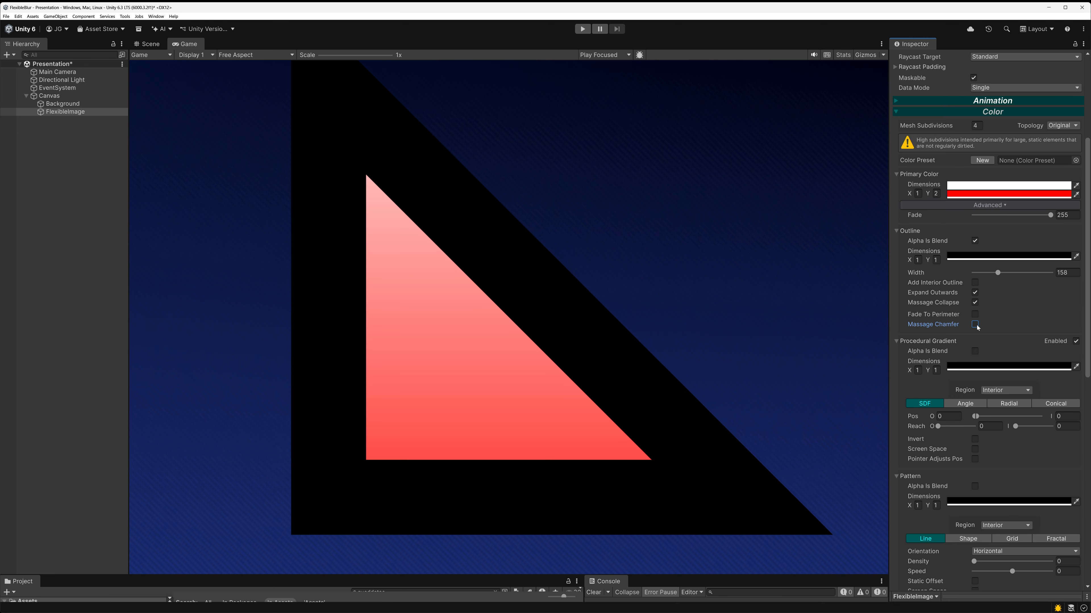
pyautogui.scroll(-10, 1016, 505)
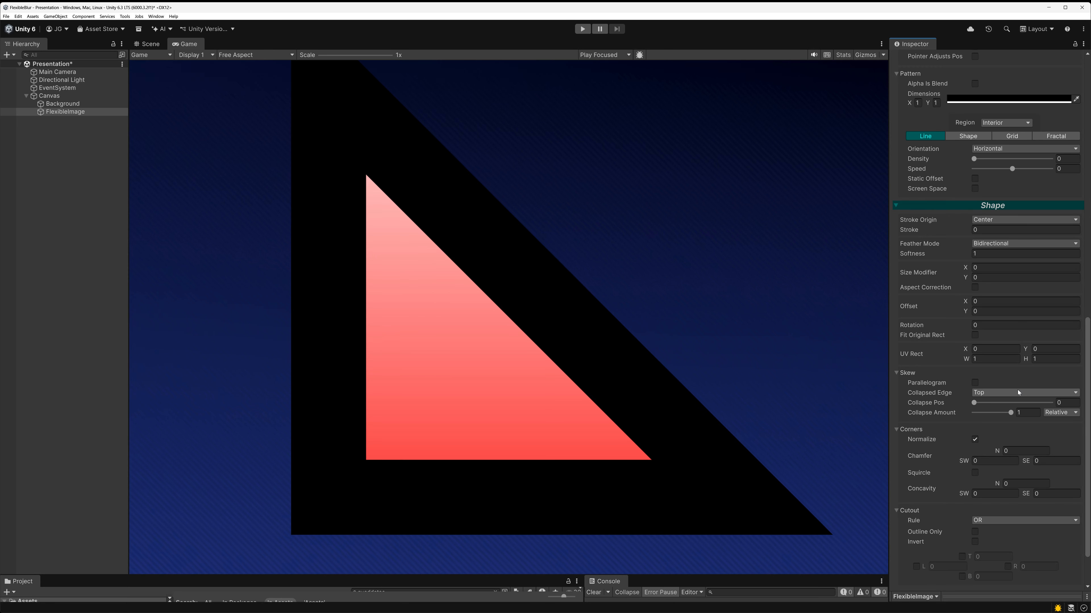
pyautogui.click(1027, 412)
pyautogui.write('0')
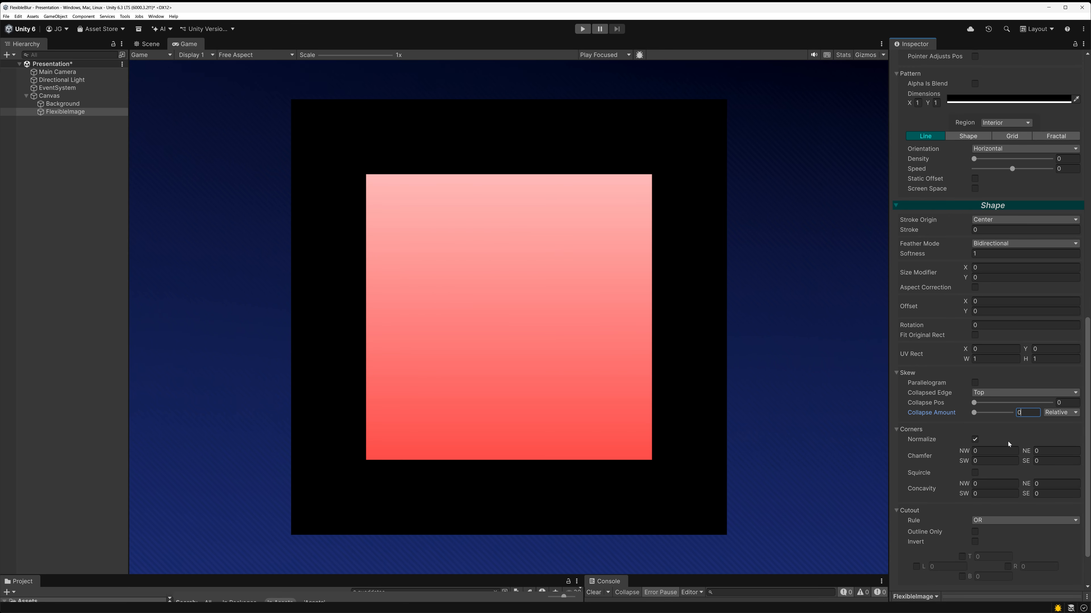
# Set the image's Mesh Subdivisions to 2.
pyautogui.scroll(7, 1005, 432)
pyautogui.scroll(3, 1004, 428)
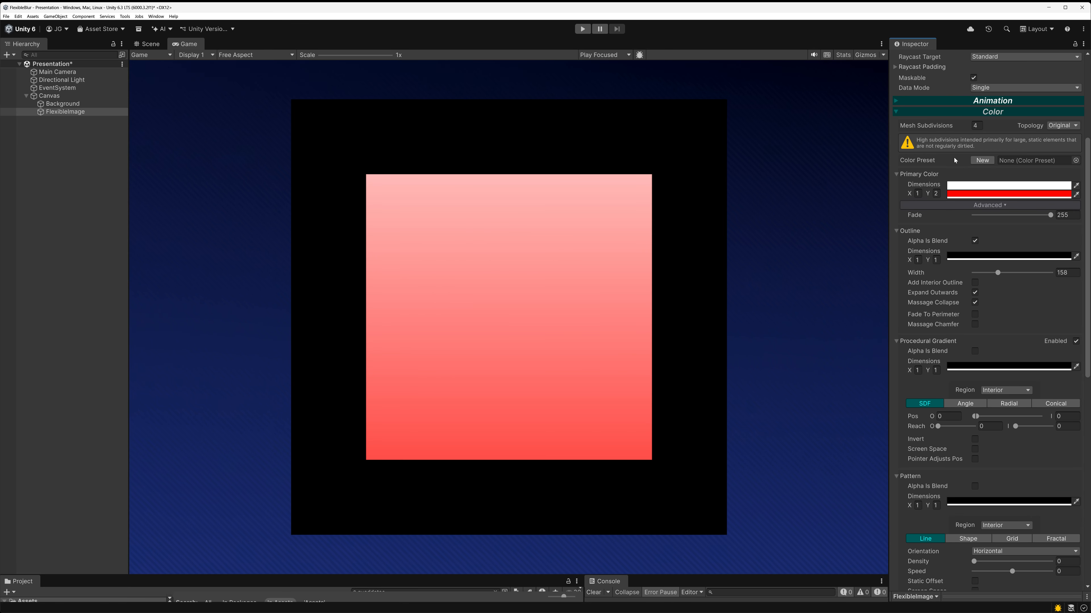
pyautogui.click(979, 125)
pyautogui.write('2')
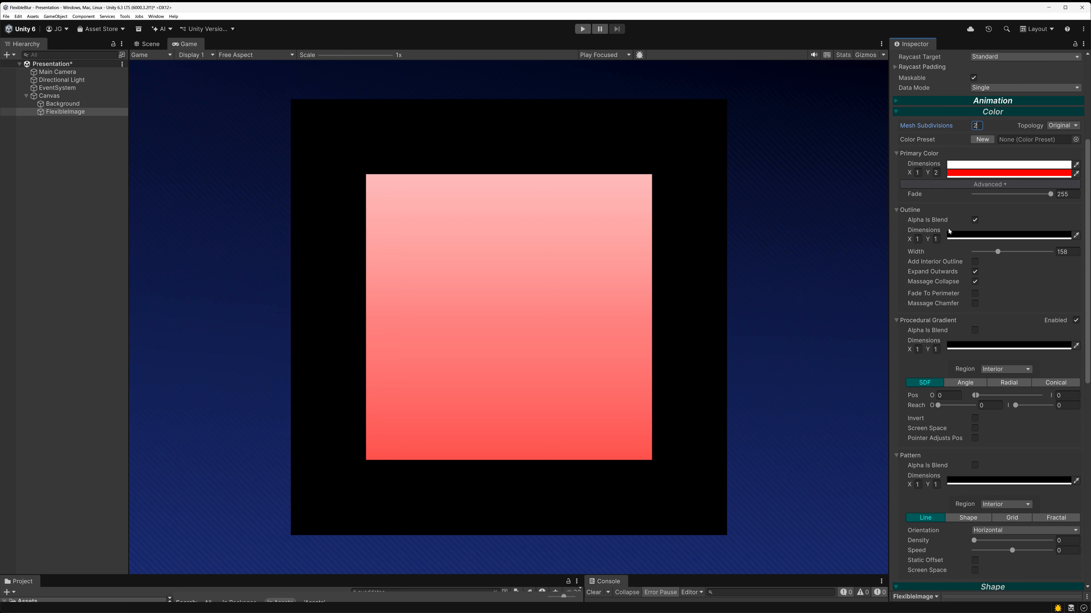
# Set the outline's color dimensions to X 2 and Y 2 for a four-corner gradient.
pyautogui.scroll(-2, 947, 248)
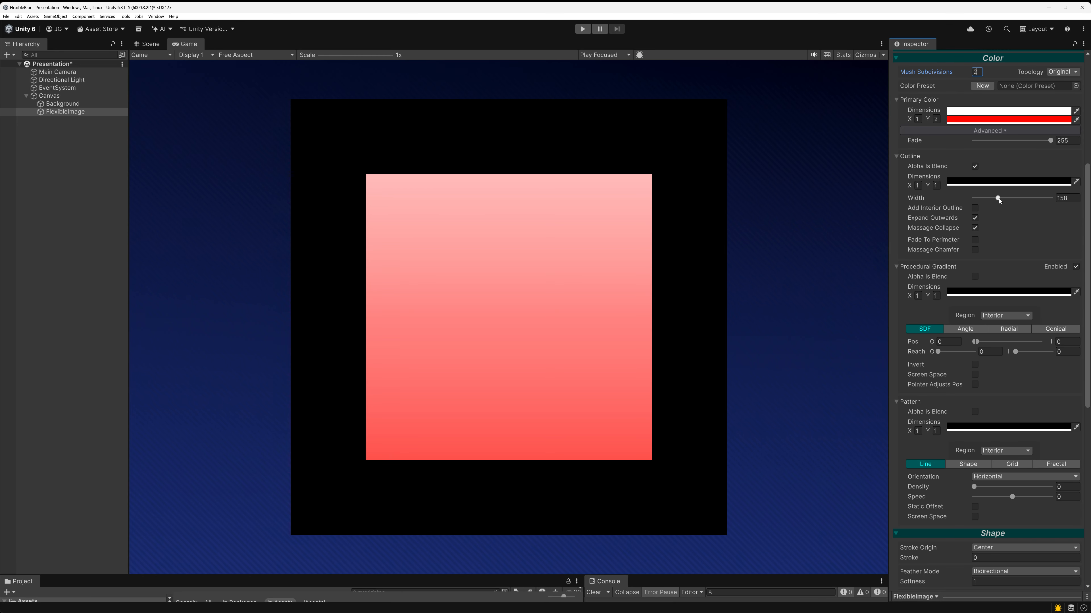
pyautogui.scroll(-1, 998, 200)
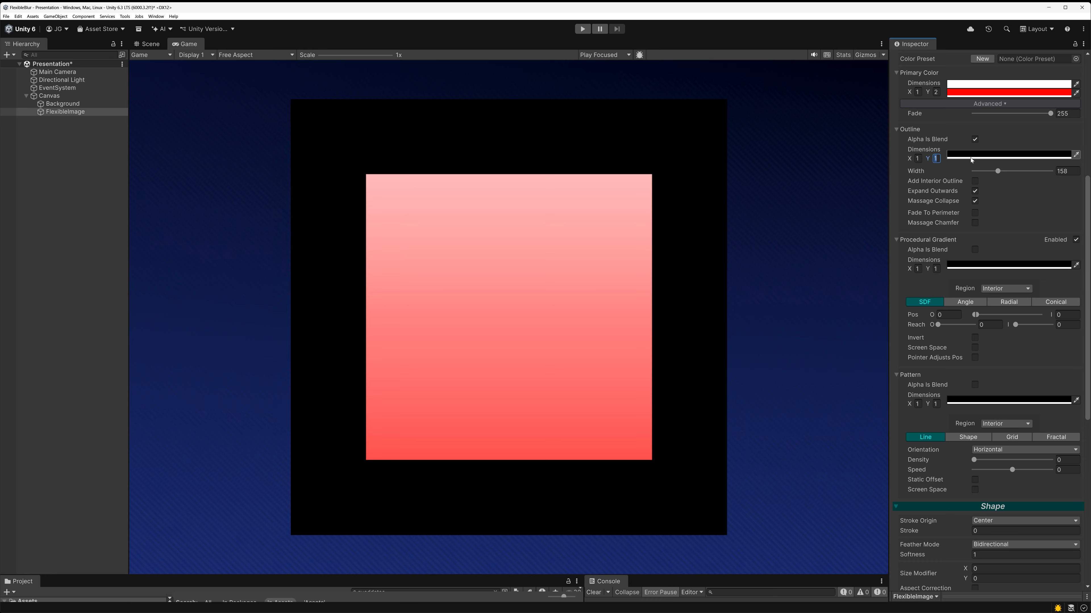
pyautogui.write('2')
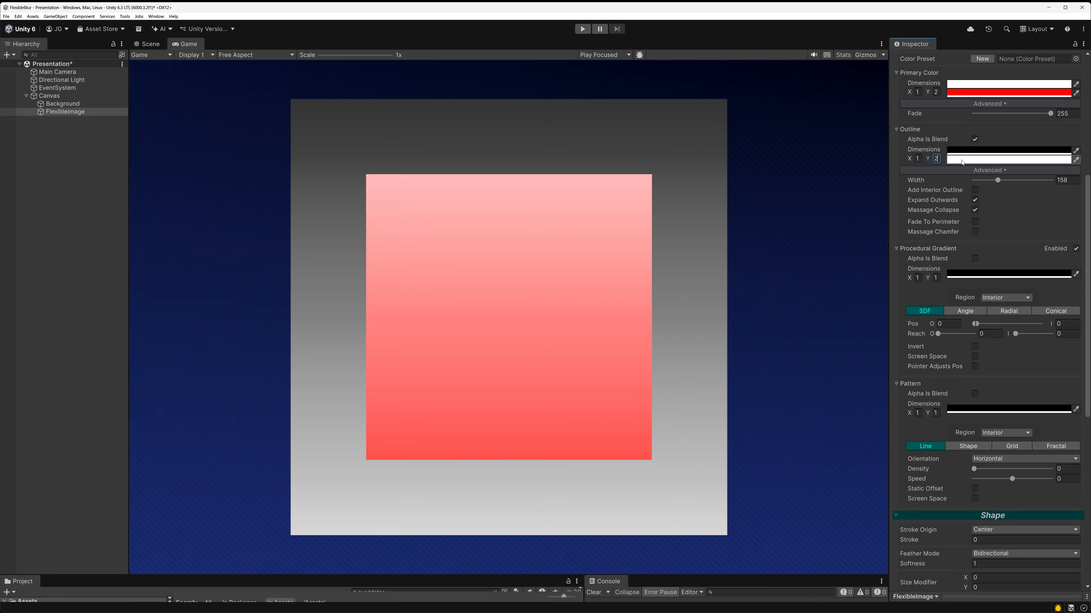
pyautogui.hotkey('shift', 'Tab')
pyautogui.write('2')
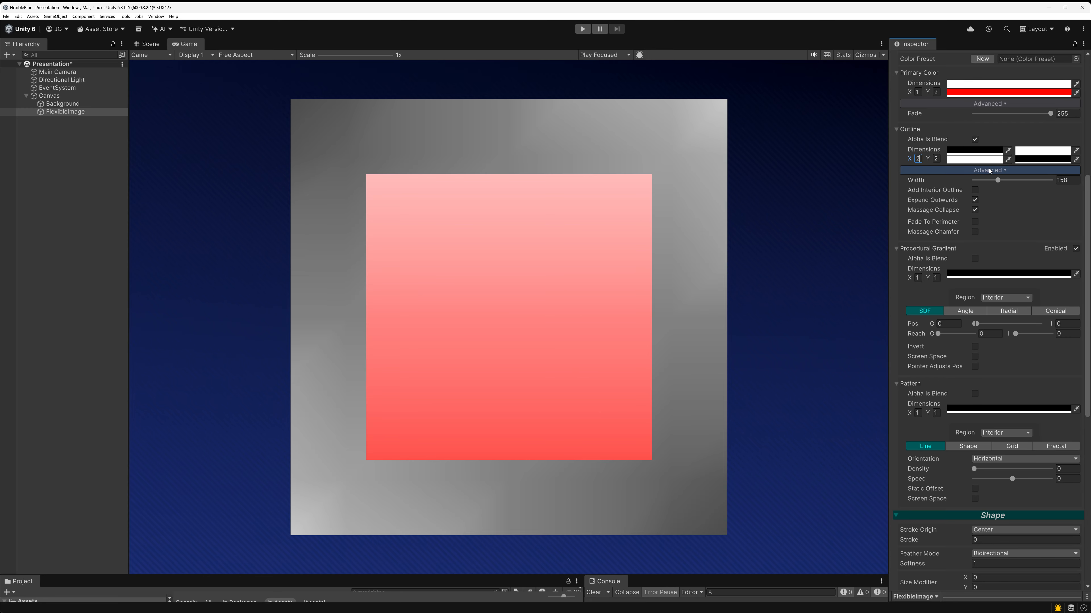
# Show and hide the outline's advanced color options, and set the outline width to 60.
pyautogui.click(981, 170)
pyautogui.moveTo(929, 205); pyautogui.dragTo(927, 204)
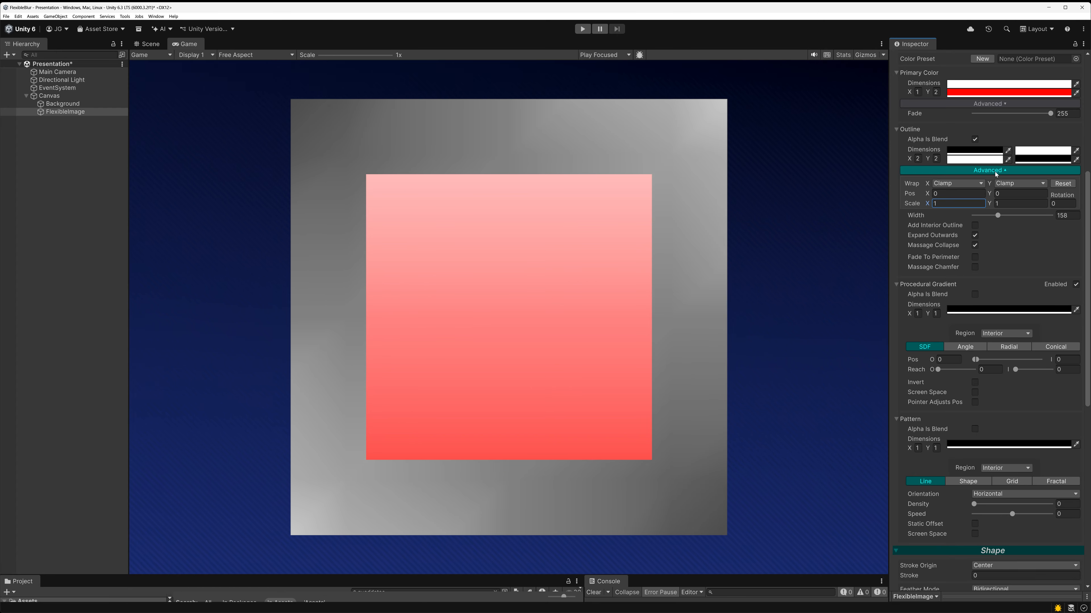
pyautogui.click(1005, 170)
pyautogui.moveTo(997, 180); pyautogui.dragTo(984, 182)
# Enable Massage Chamfer for the outline.
pyautogui.scroll(-3, 999, 254)
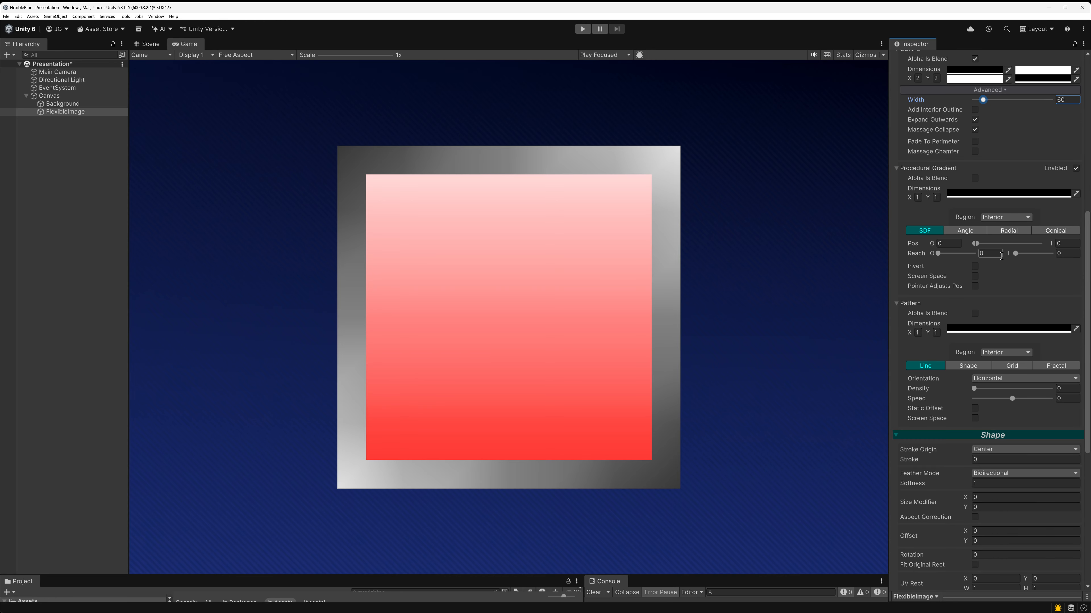
pyautogui.scroll(2, 1000, 259)
pyautogui.scroll(-12, 1002, 344)
pyautogui.scroll(7, 979, 293)
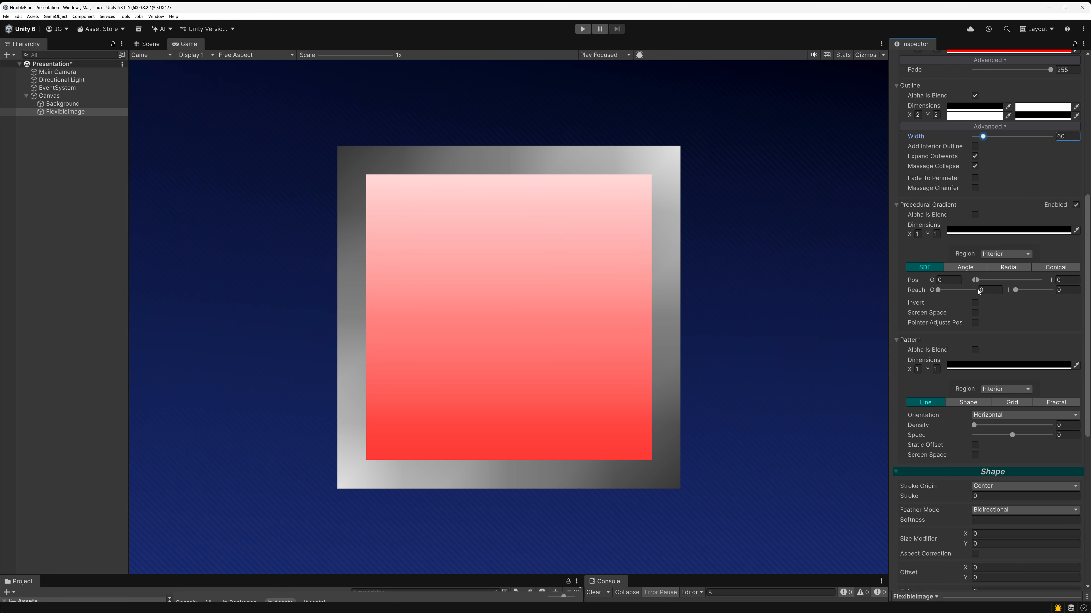
pyautogui.click(993, 189)
# Set the corner chamfers to 200 for NW and SE and 100 for SW and NE.
pyautogui.scroll(-8, 992, 258)
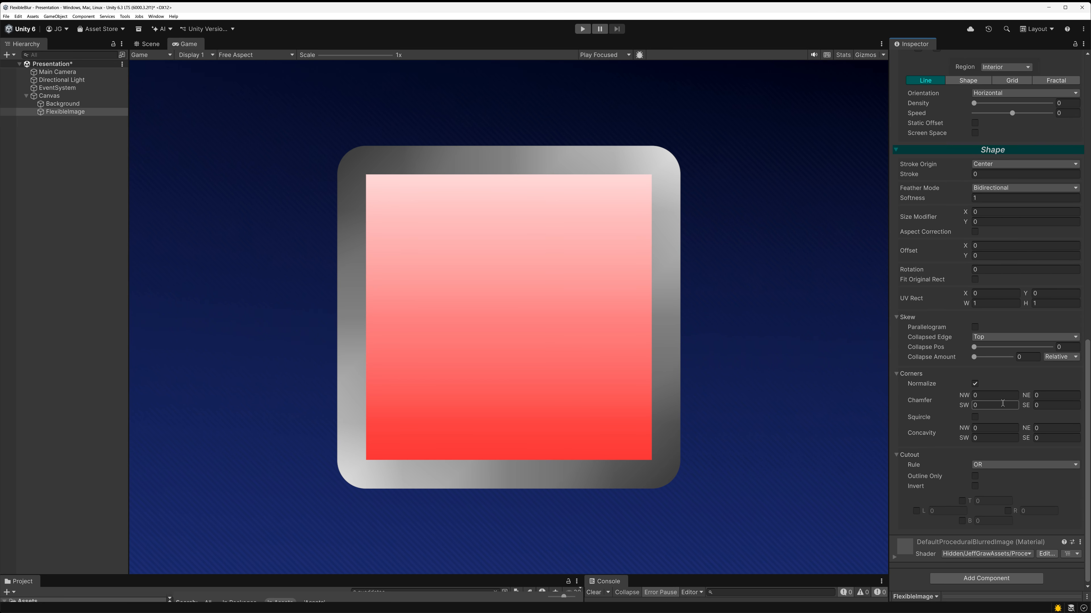
pyautogui.click(992, 399)
pyautogui.write('100')
pyautogui.click(1056, 405)
pyautogui.write('200')
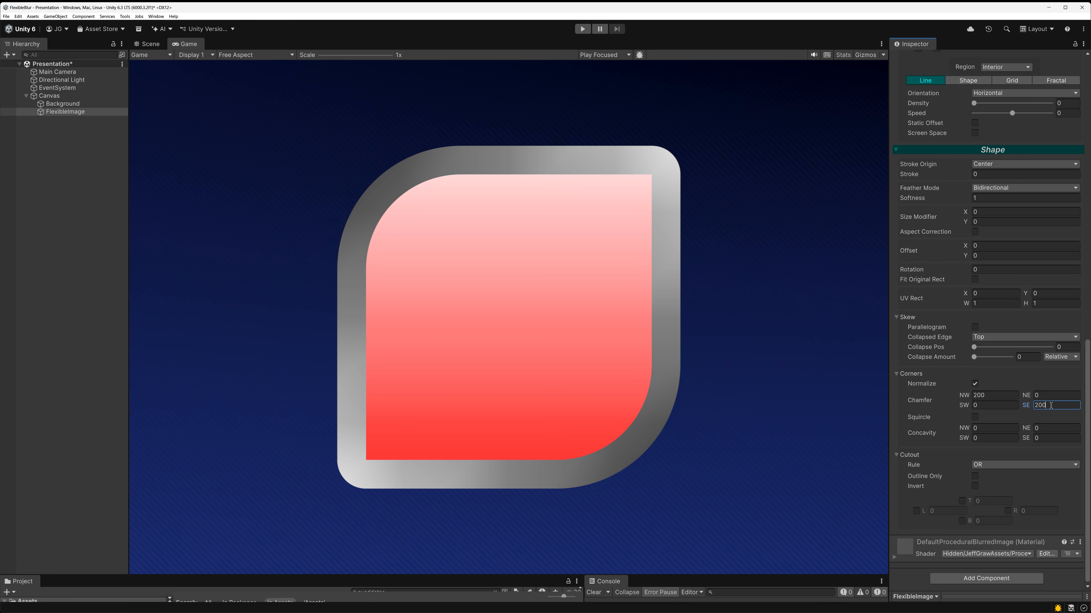
pyautogui.click(1003, 406)
pyautogui.write('100')
pyautogui.click(1052, 396)
pyautogui.write('100')
# Set the corner concavity to 1 for the NW and SE corners.
pyautogui.click(996, 428)
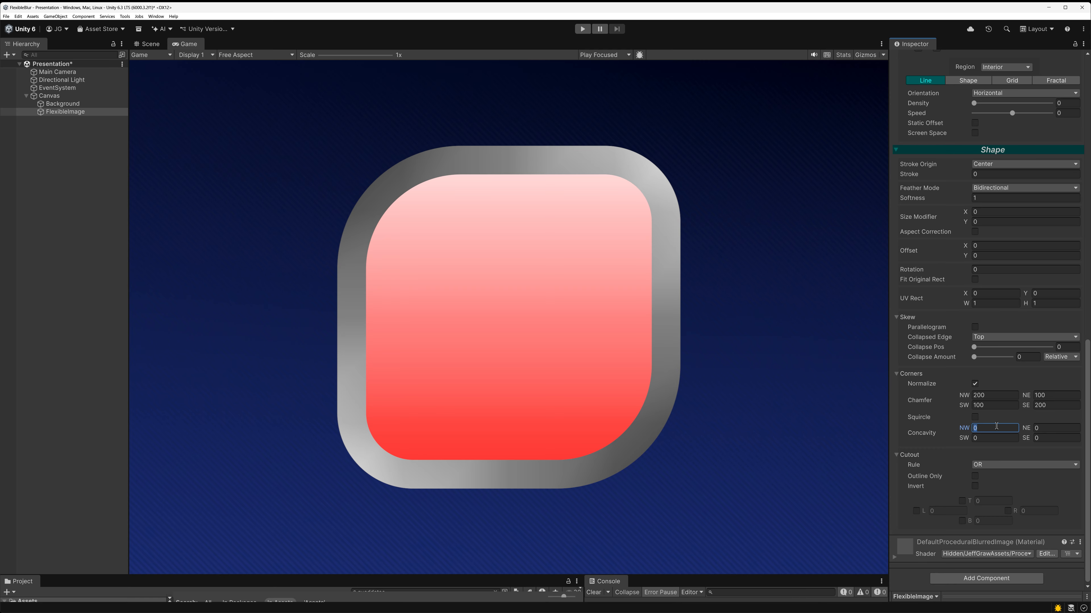
pyautogui.write('1')
pyautogui.click(1041, 437)
pyautogui.write('1')
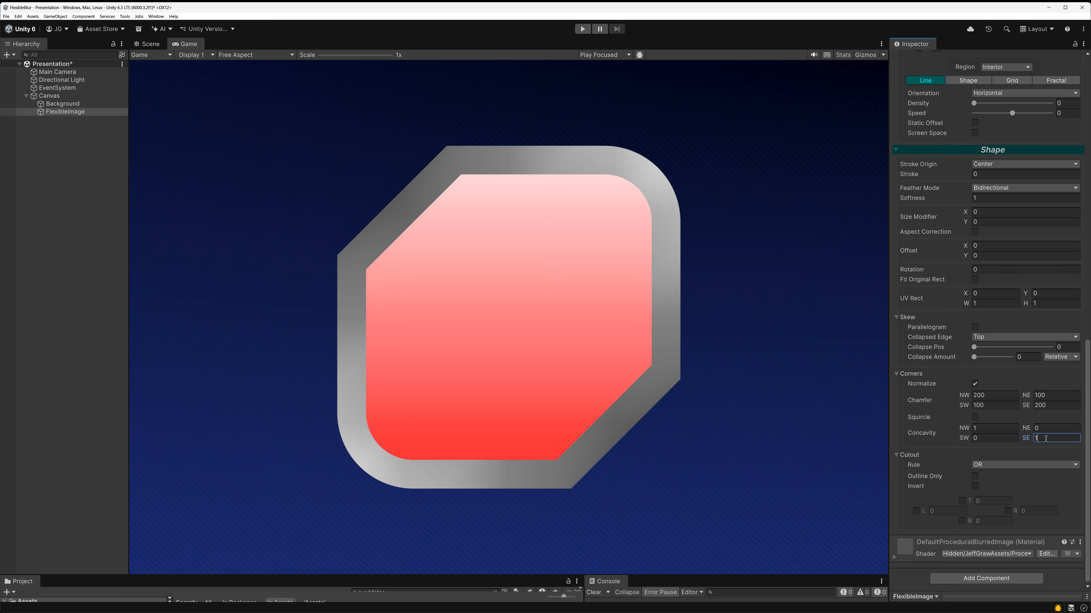
# Set the SDF procedural gradient's position to 52.5 outer and 85.75 inner to form a band.
pyautogui.scroll(5, 1041, 437)
pyautogui.scroll(6, 1041, 437)
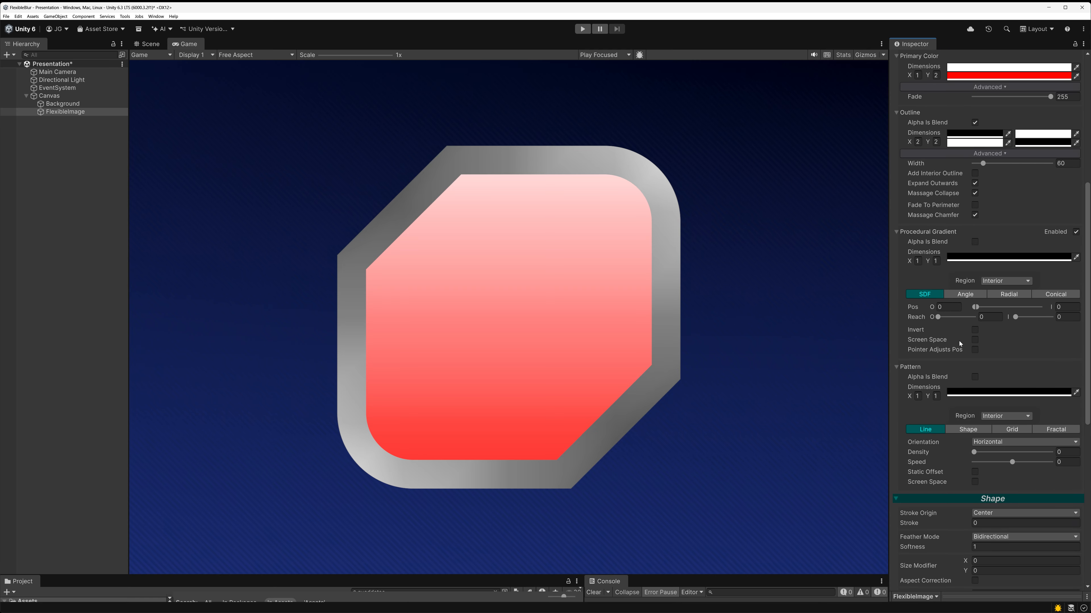
pyautogui.scroll(2, 972, 290)
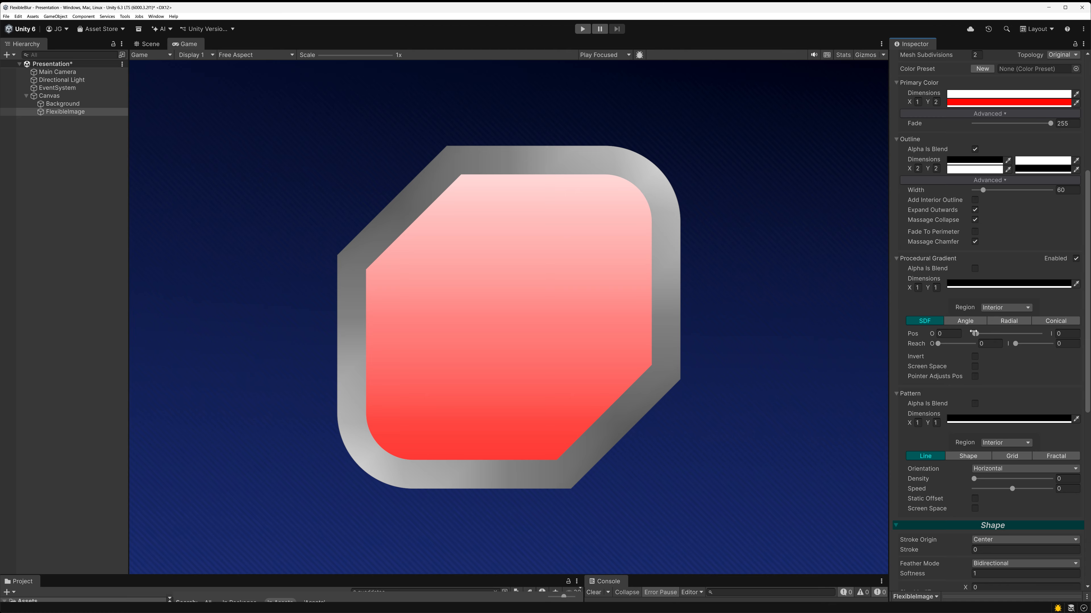
pyautogui.moveTo(976, 334); pyautogui.dragTo(938, 345)
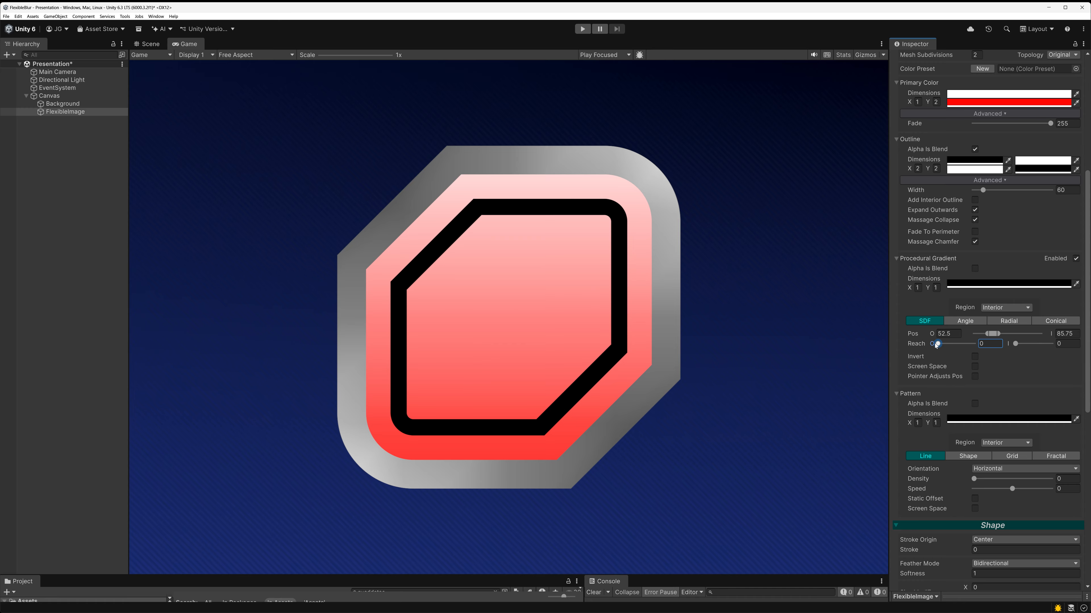
# Try an inner reach of 0.16 on the SDF gradient and toggle Invert on and off.
pyautogui.moveTo(1014, 345); pyautogui.dragTo(1019, 347)
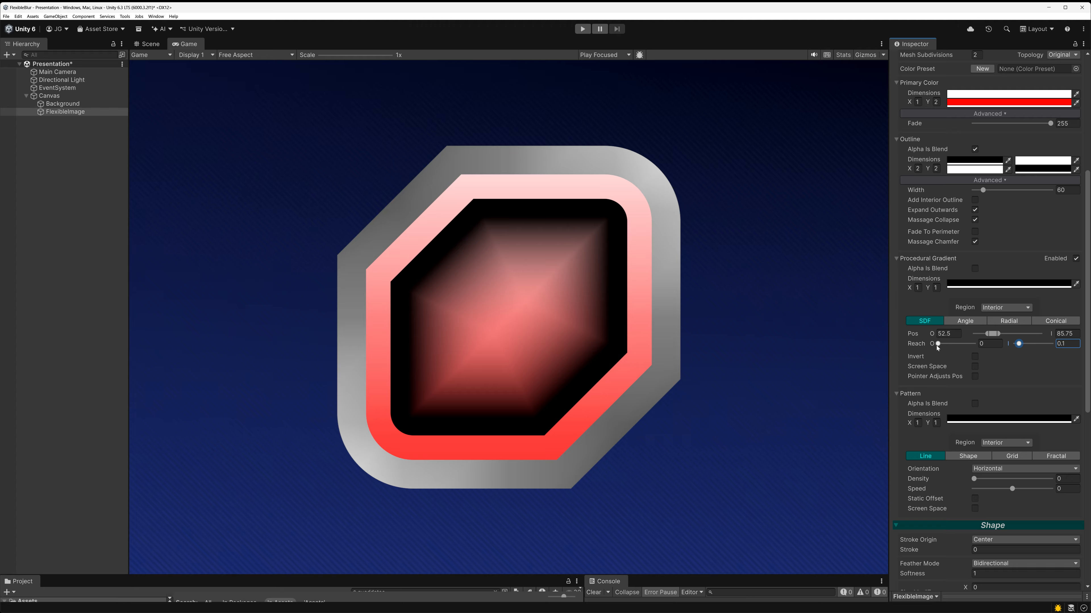
pyautogui.moveTo(938, 346); pyautogui.dragTo(938, 345)
pyautogui.moveTo(1019, 344); pyautogui.dragTo(1021, 347)
pyautogui.click(975, 356)
pyautogui.click(974, 357)
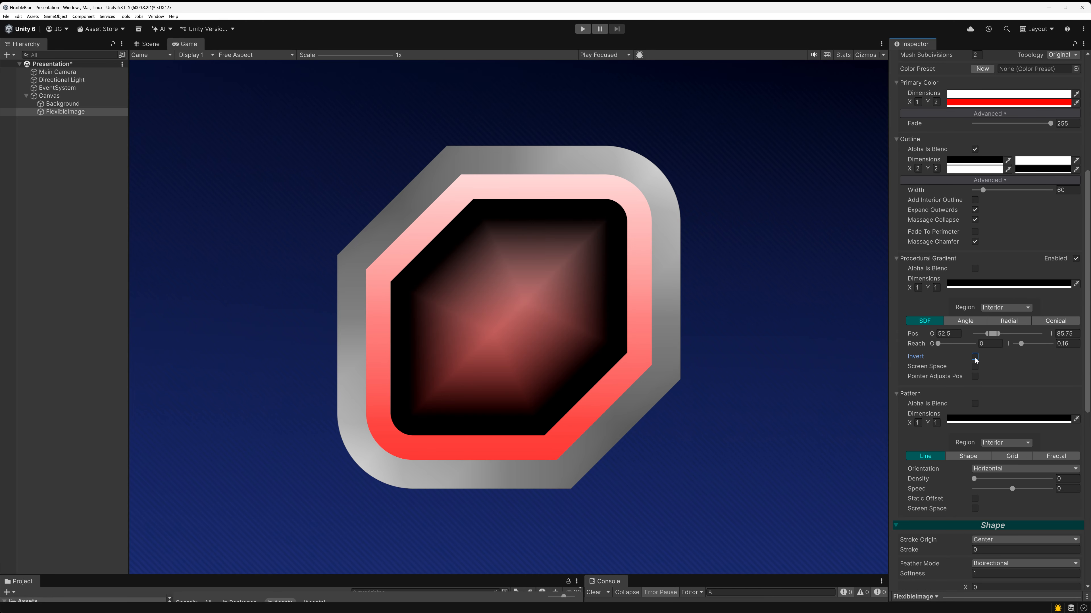
# Reset the SDF gradient's inner reach to 0 and set the procedural gradient's color to white, FFFFFF.
pyautogui.moveTo(1020, 345); pyautogui.dragTo(895, 262)
pyautogui.click(981, 285)
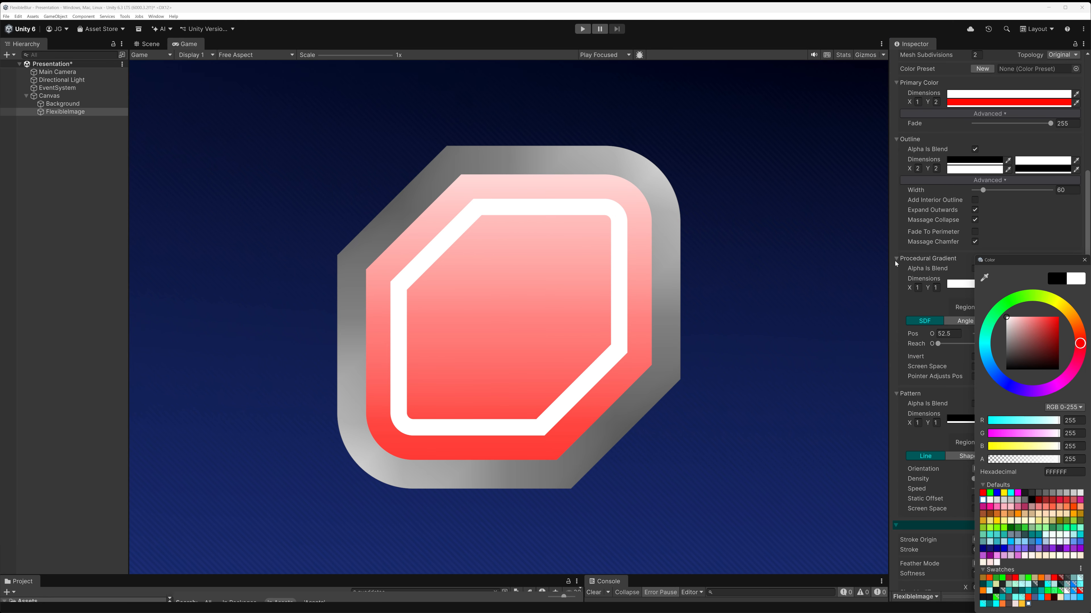
pyautogui.click(1083, 259)
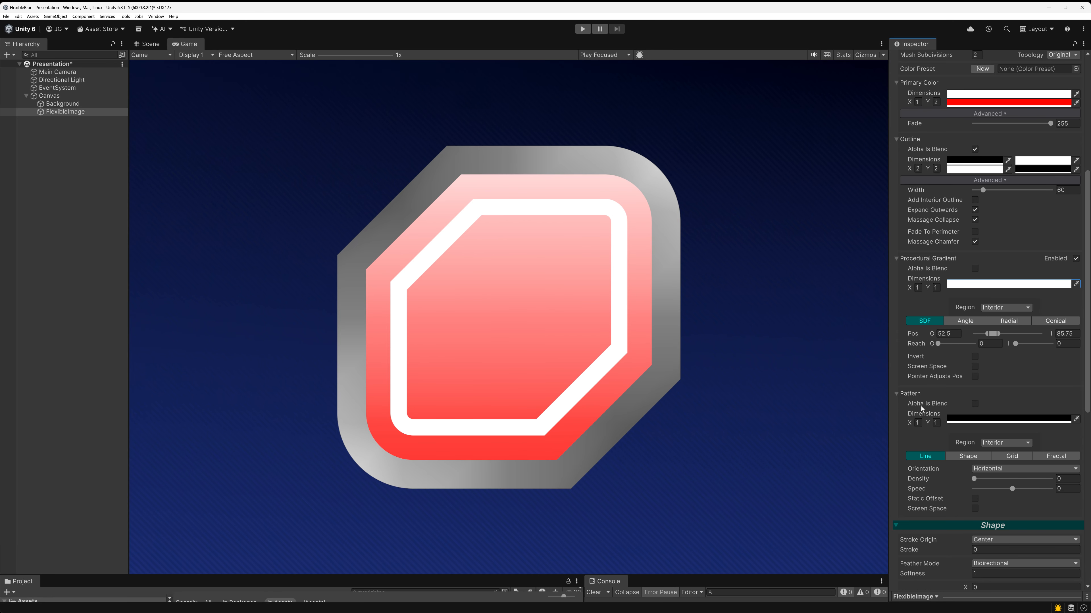
# Enable Pointer Adjusts Pos with a Gradient Strength of 0.3 and test the pointer effect in play mode.
pyautogui.click(974, 377)
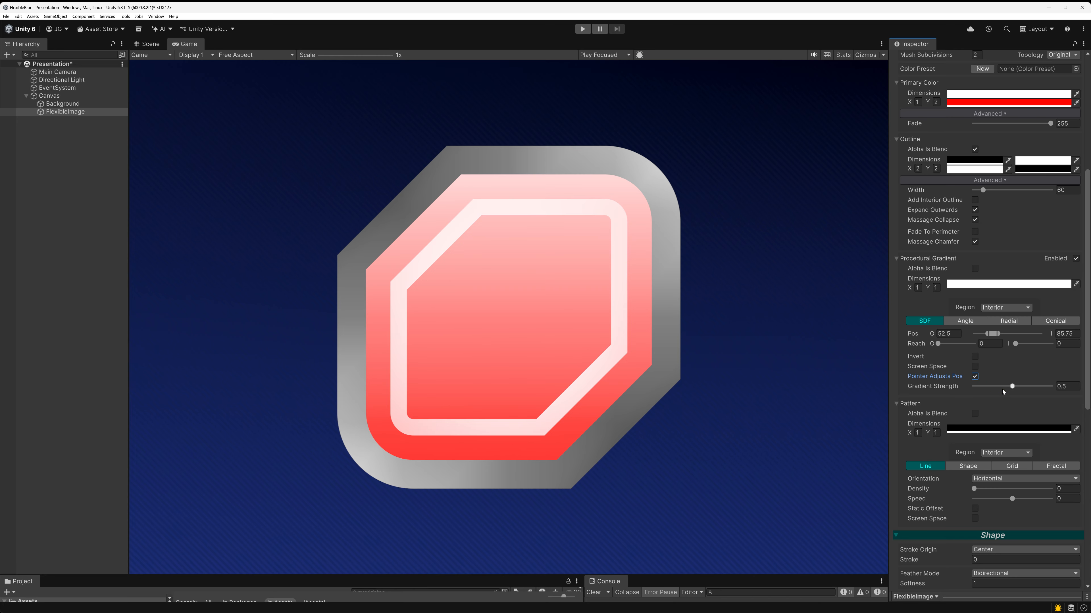
pyautogui.moveTo(1003, 387); pyautogui.dragTo(997, 386)
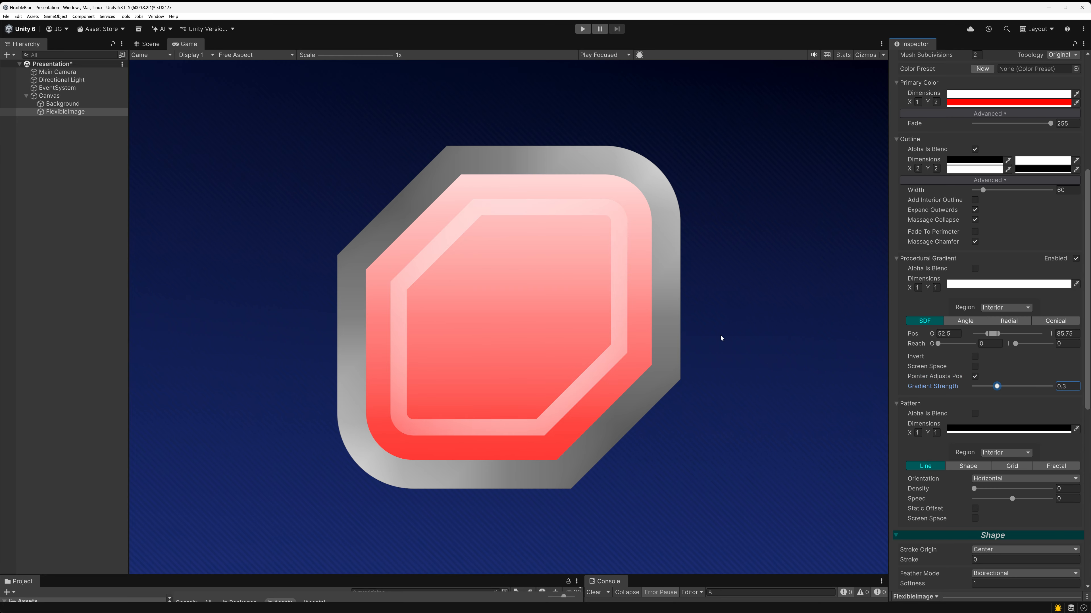
pyautogui.click(582, 29)
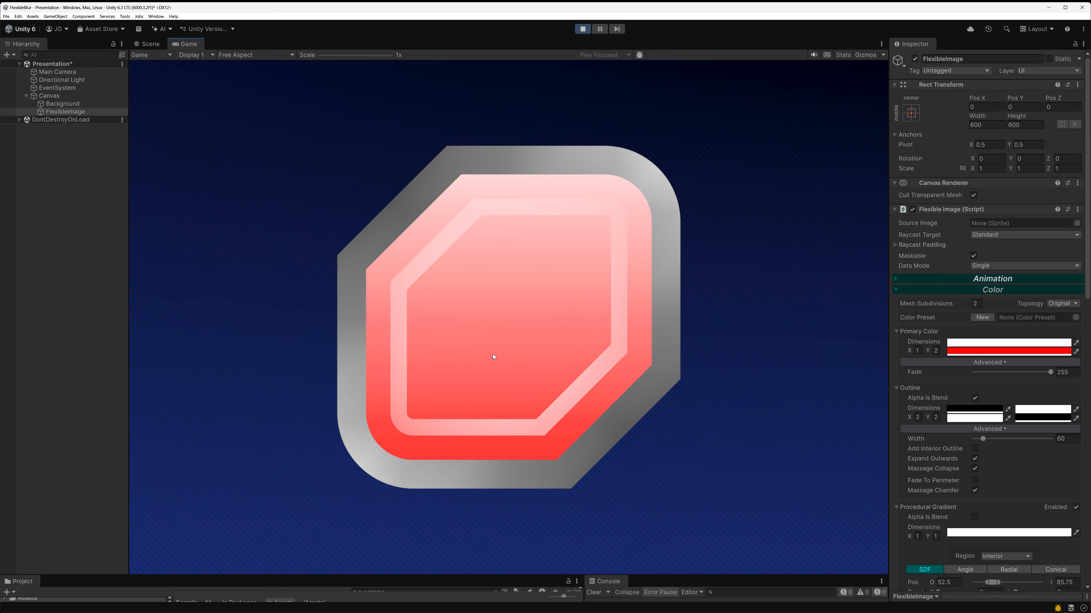
pyautogui.click(581, 30)
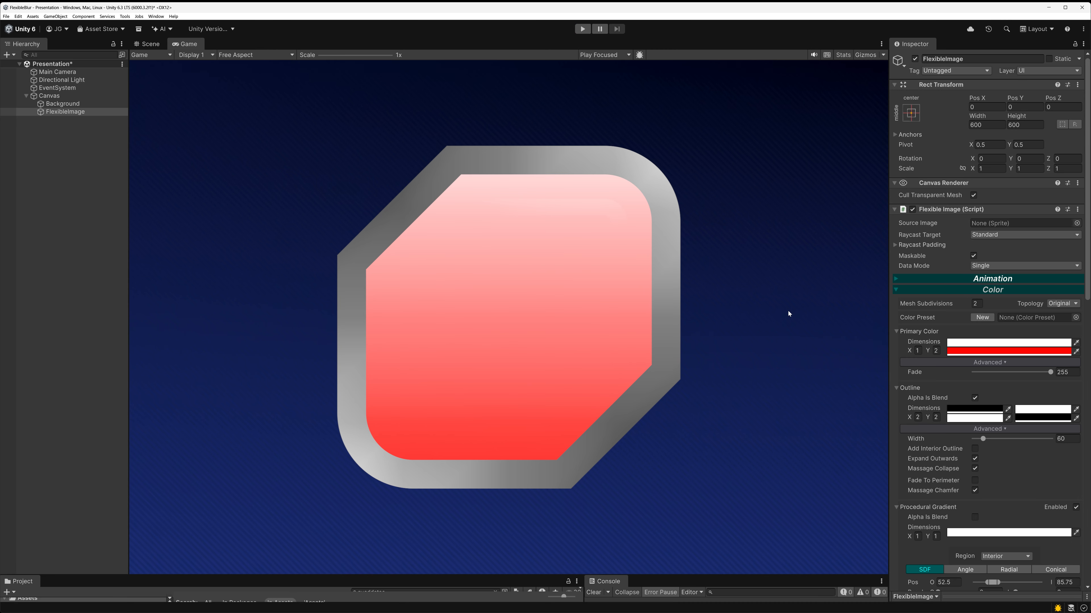
# Switch the procedural gradient to the Angle type and set its color to blue, 0092FF.
pyautogui.scroll(-3, 930, 376)
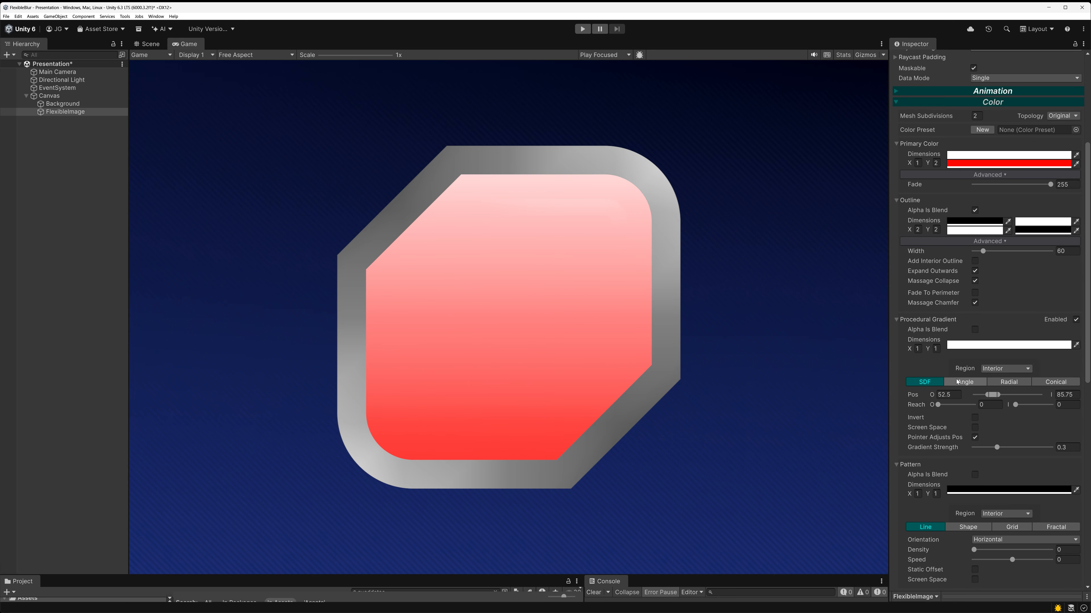
pyautogui.click(951, 382)
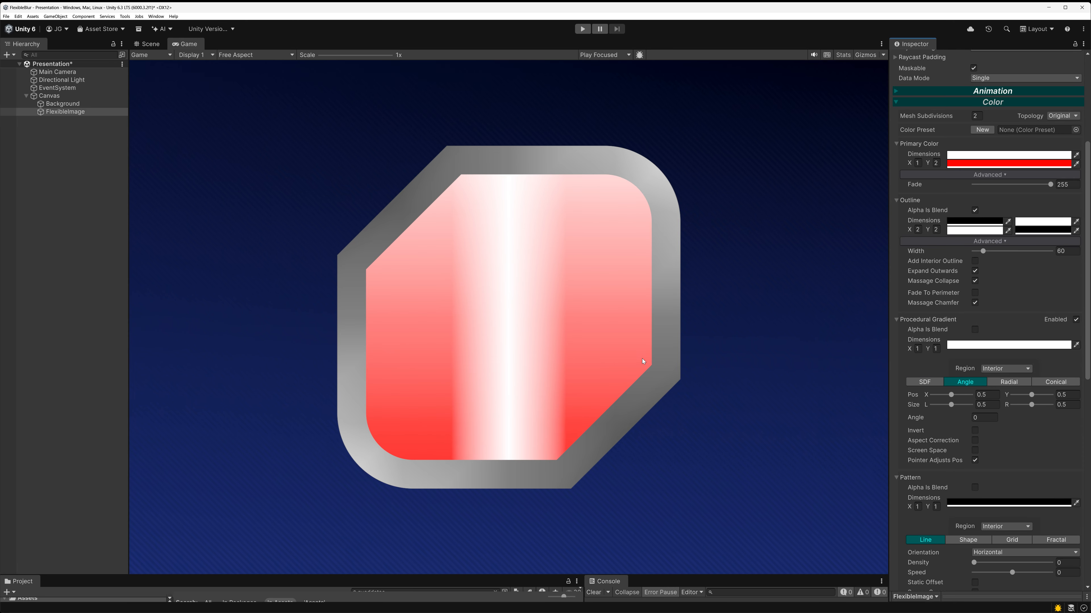
pyautogui.click(983, 343)
pyautogui.click(990, 365)
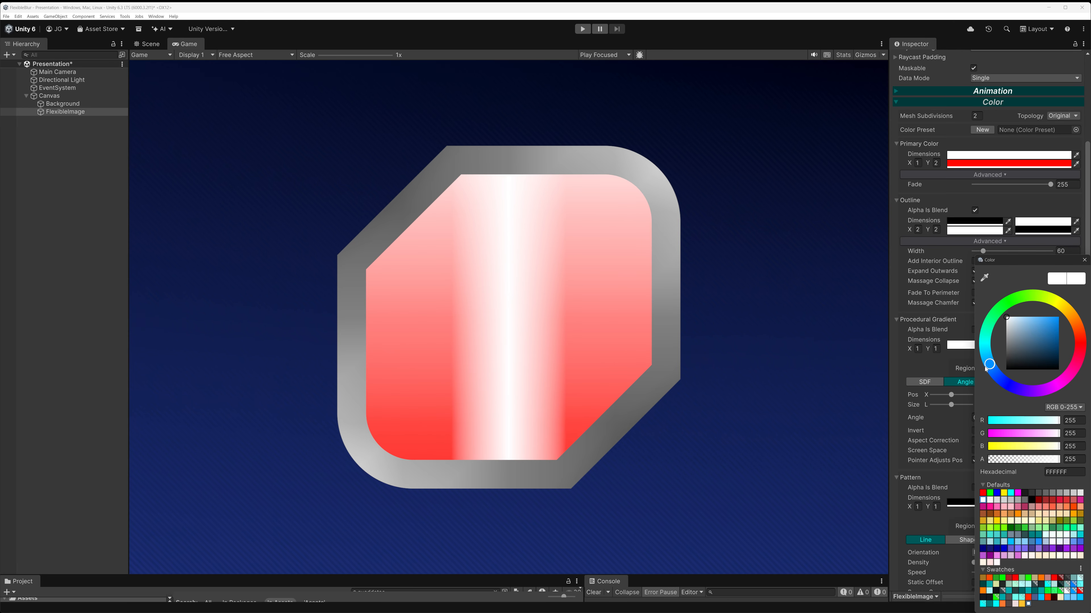
pyautogui.moveTo(1040, 325); pyautogui.dragTo(1061, 315)
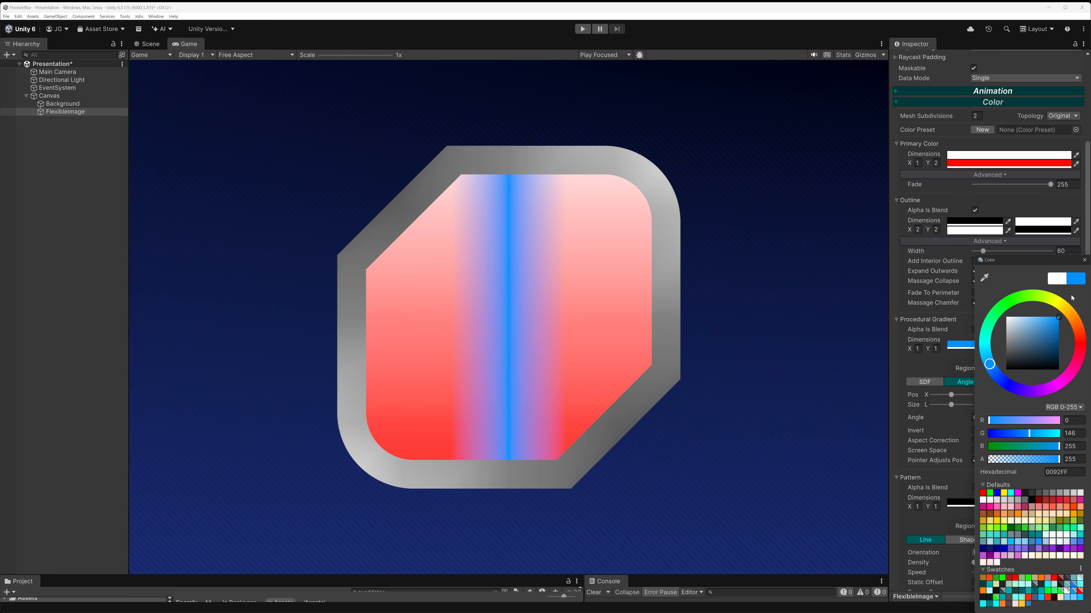
pyautogui.click(1085, 260)
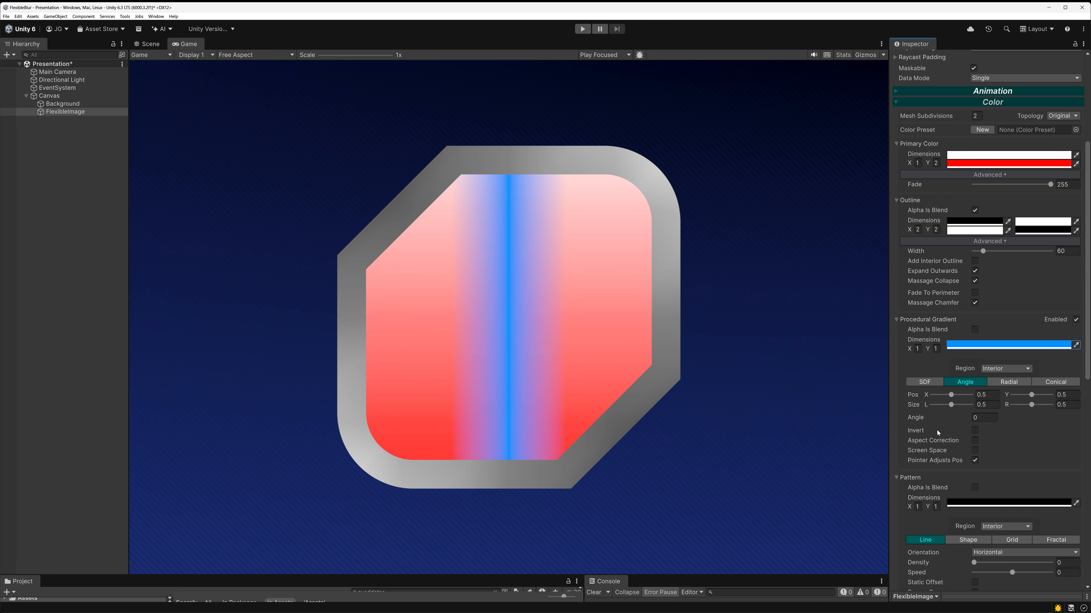
# Set the procedural gradient's angle to -66.75 and try a left size of 0.
pyautogui.scroll(-3, 938, 433)
pyautogui.moveTo(917, 366); pyautogui.dragTo(279, 275)
pyautogui.moveTo(952, 351); pyautogui.dragTo(921, 357)
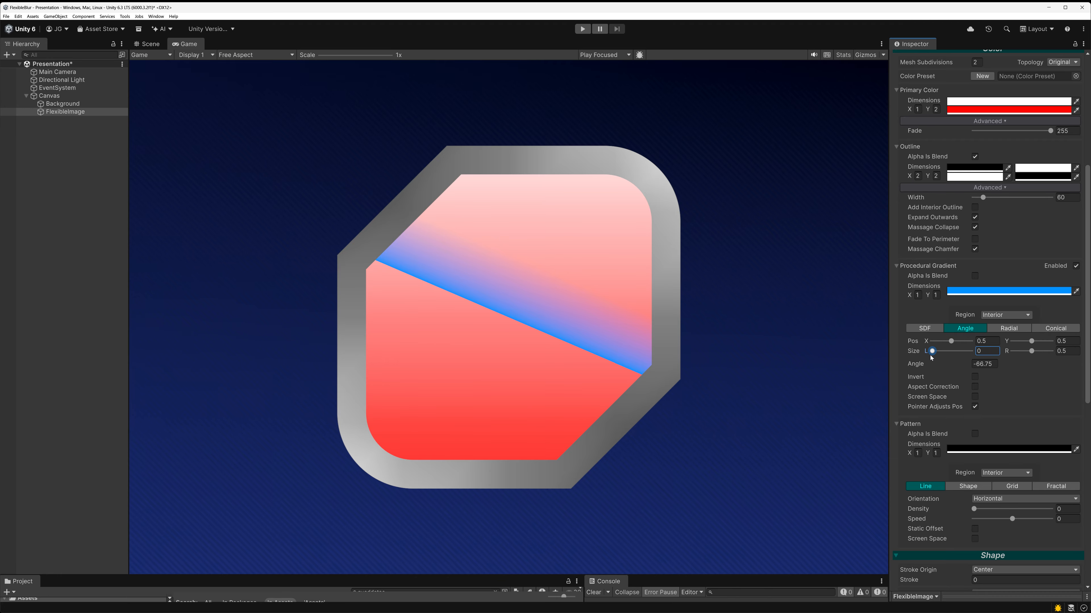
# Try the angle gradient with left size 1 and right size 0, then set both sizes to 0.5.
pyautogui.moveTo(932, 353); pyautogui.dragTo(1004, 356)
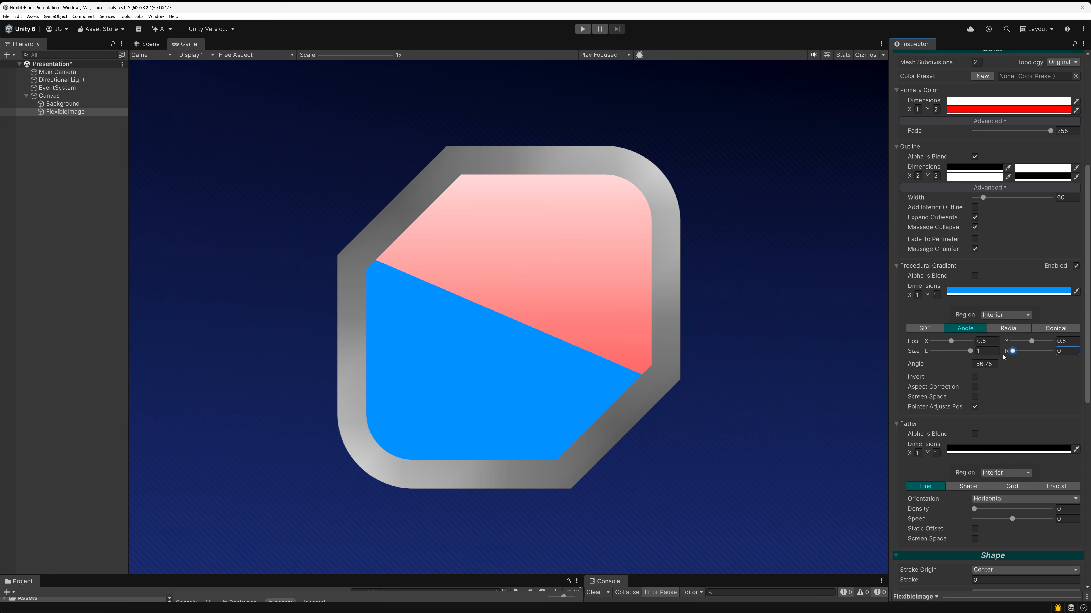
pyautogui.click(1066, 351)
pyautogui.write('0.5')
pyautogui.click(986, 351)
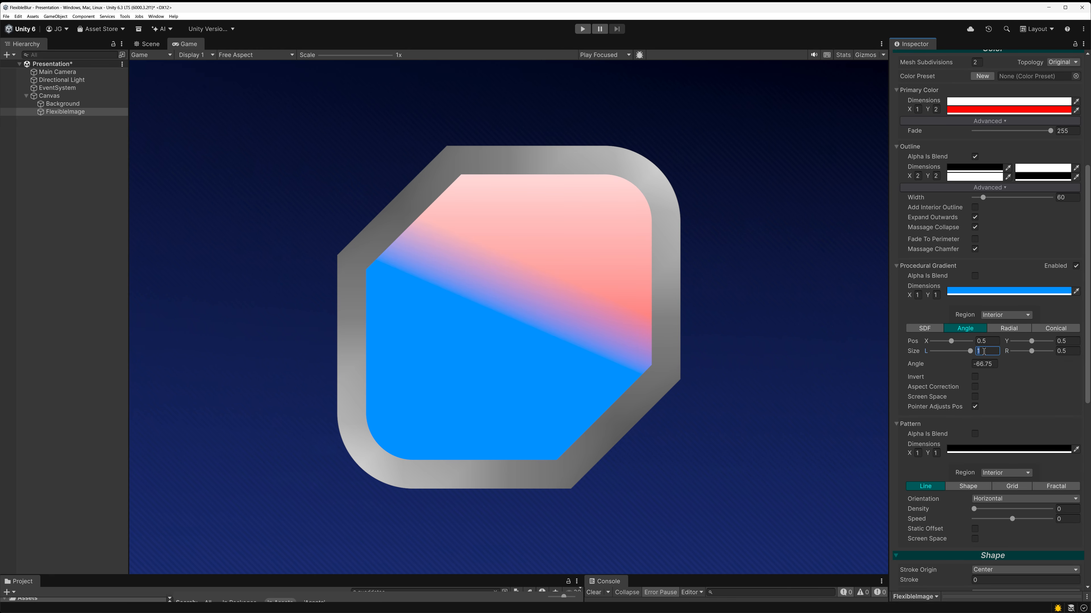
pyautogui.write('0.5')
# Move the angle gradient to X 0.59, Y 0.49 and toggle Pointer Adjusts Pos off and back on.
pyautogui.moveTo(951, 342)
pyautogui.mouseDown()
pyautogui.moveTo(940, 342)
pyautogui.moveTo(952, 342)
pyautogui.mouseUp()
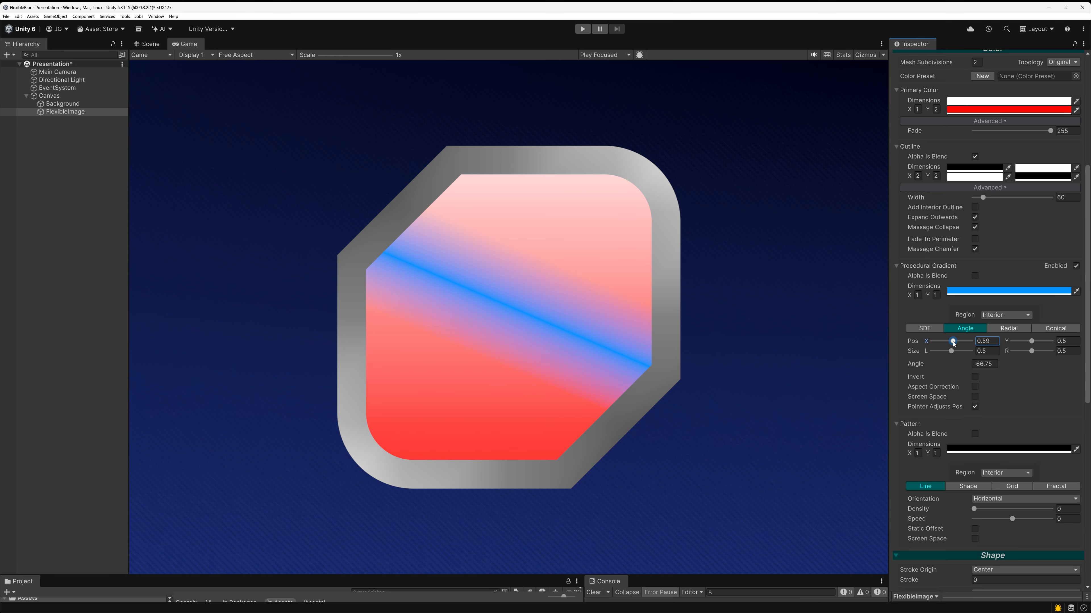
pyautogui.moveTo(1032, 342)
pyautogui.mouseDown()
pyautogui.moveTo(1018, 342)
pyautogui.moveTo(1046, 341)
pyautogui.moveTo(1032, 344)
pyautogui.mouseUp()
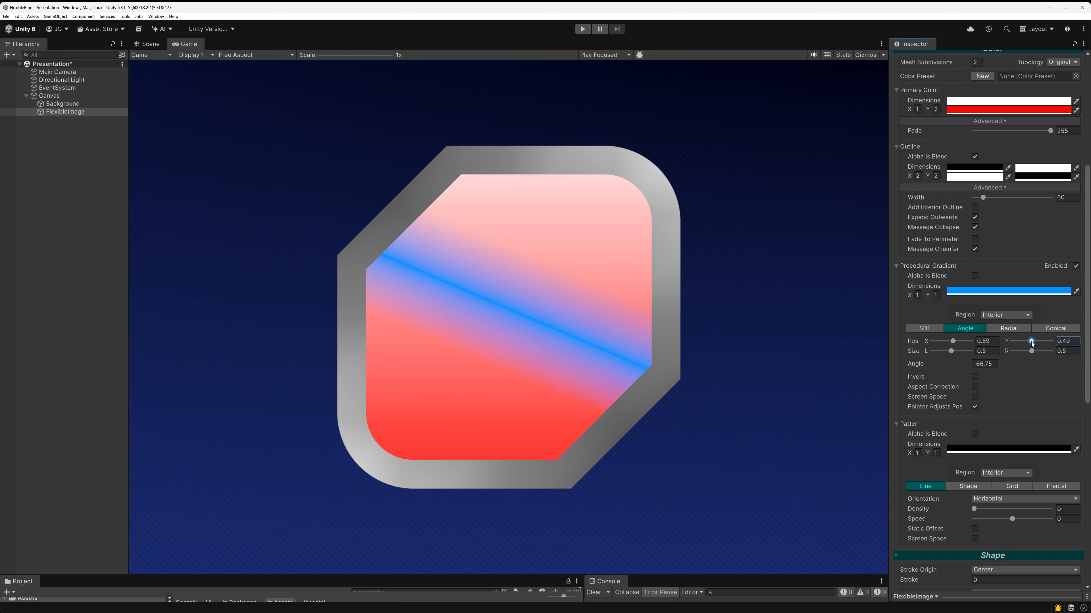
pyautogui.click(977, 410)
pyautogui.click(975, 407)
# Enter play mode and shift the angle gradient's X position to -0.29 to test its offset from the pointer.
pyautogui.click(582, 29)
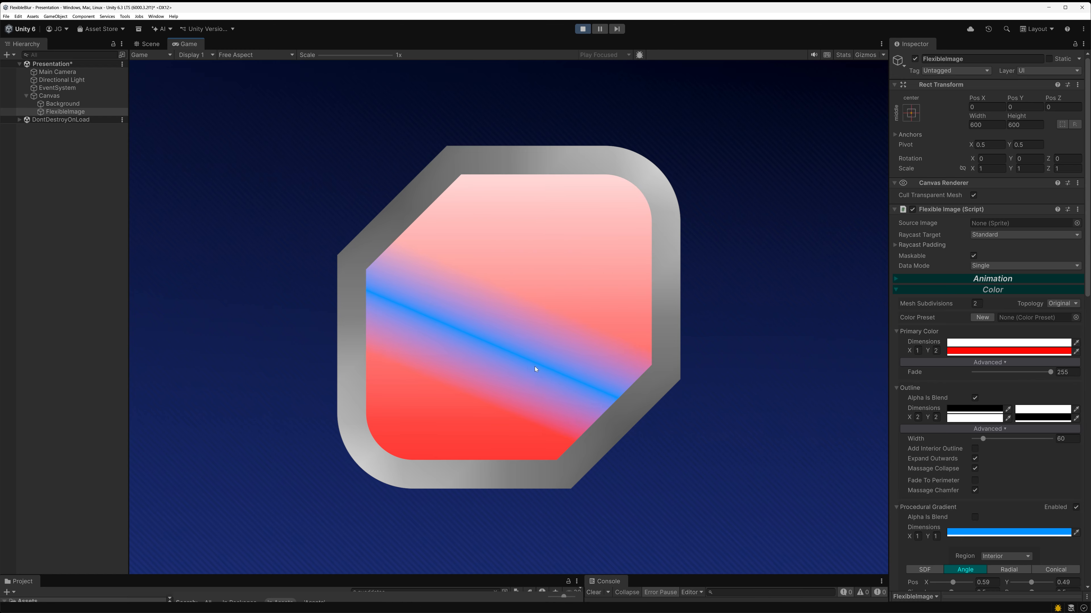
pyautogui.scroll(-5, 977, 418)
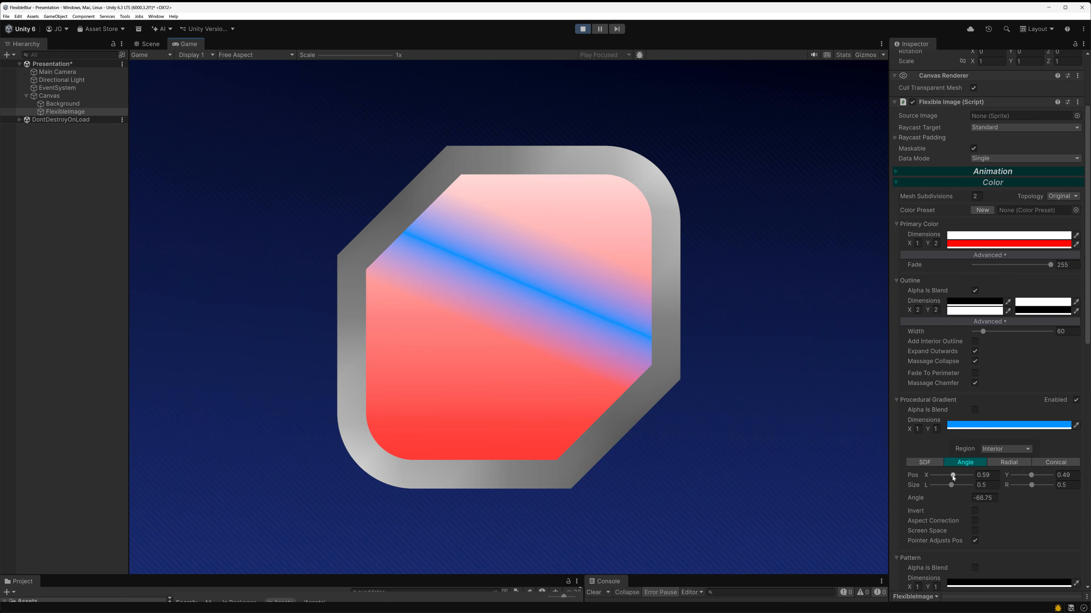
pyautogui.moveTo(953, 475); pyautogui.dragTo(935, 476)
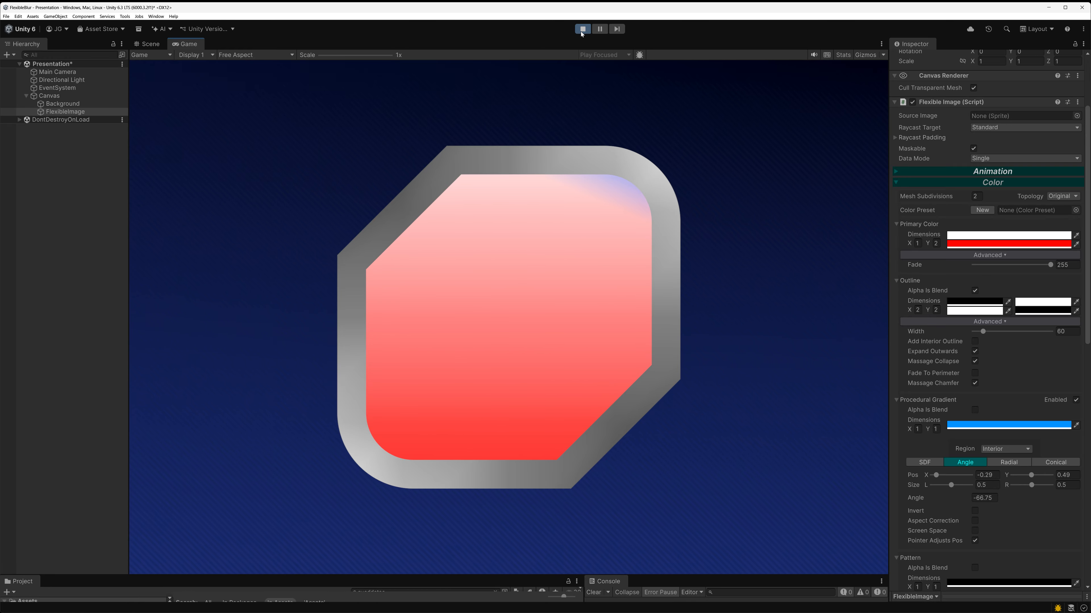
# Try the procedural gradient's region on All, then switch it to Outline.
pyautogui.click(1009, 450)
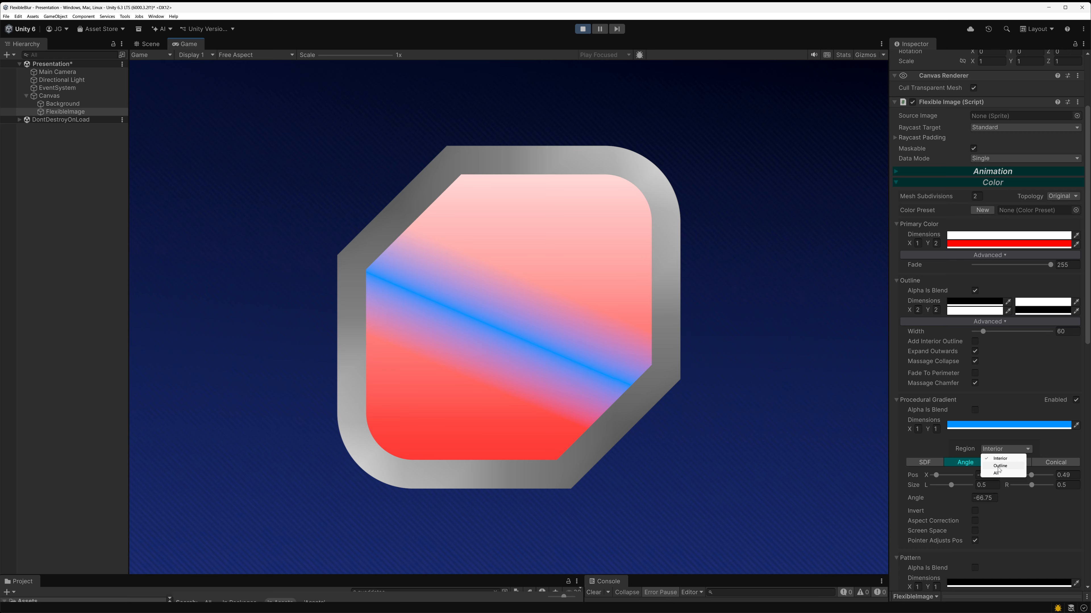
pyautogui.click(968, 462)
pyautogui.scroll(-5, 987, 430)
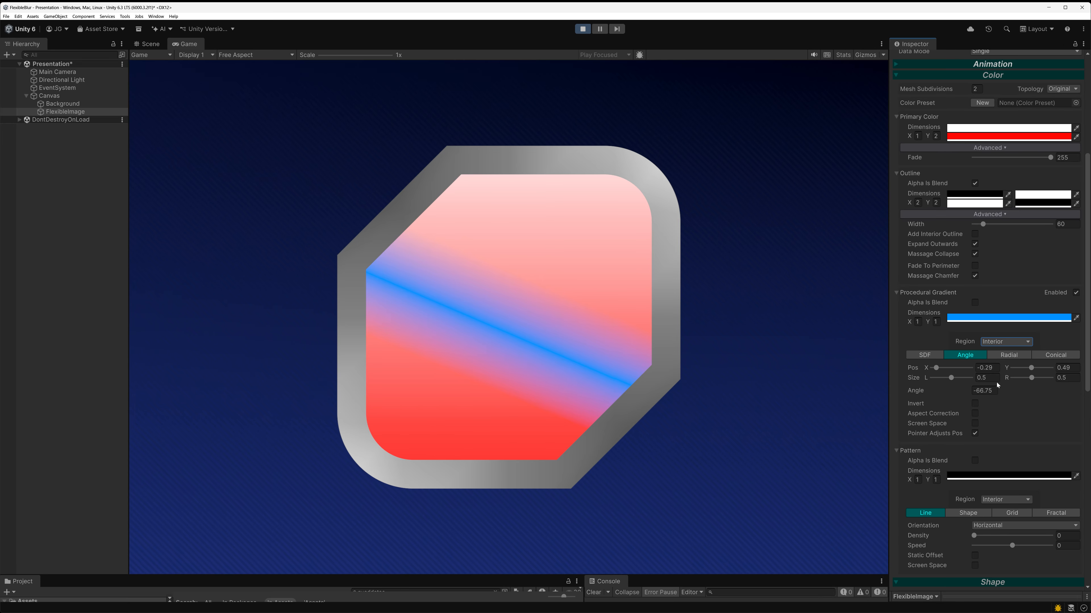
pyautogui.click(992, 342)
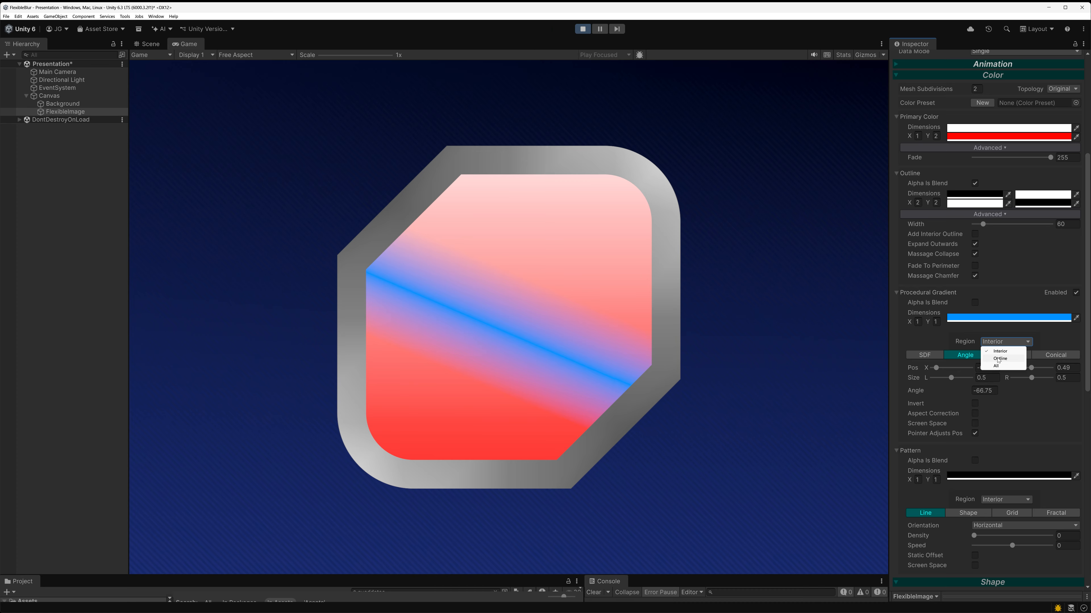
pyautogui.click(996, 365)
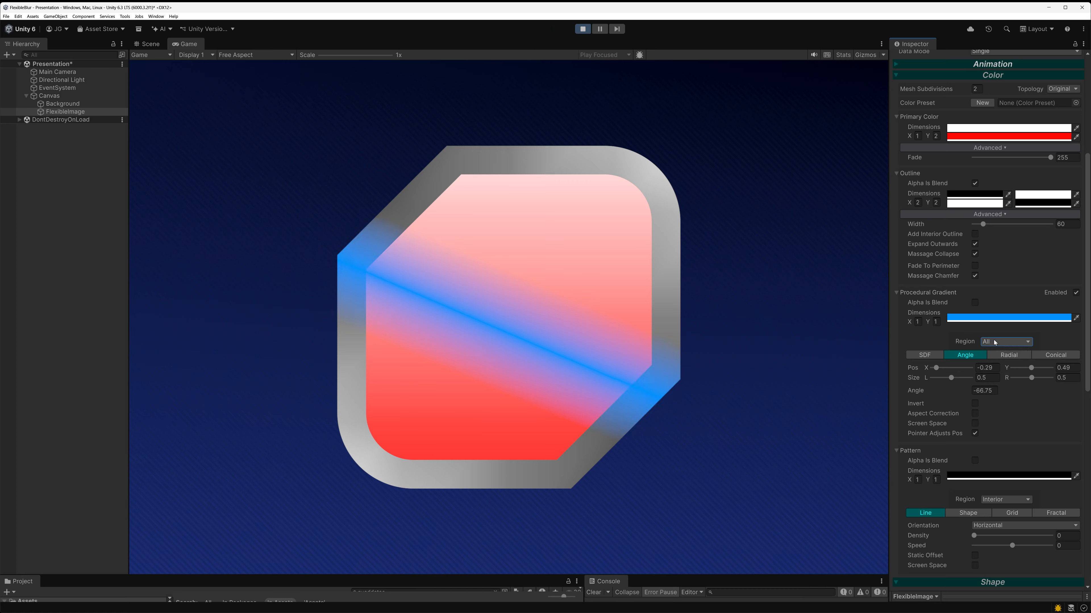
pyautogui.click(994, 342)
pyautogui.click(996, 358)
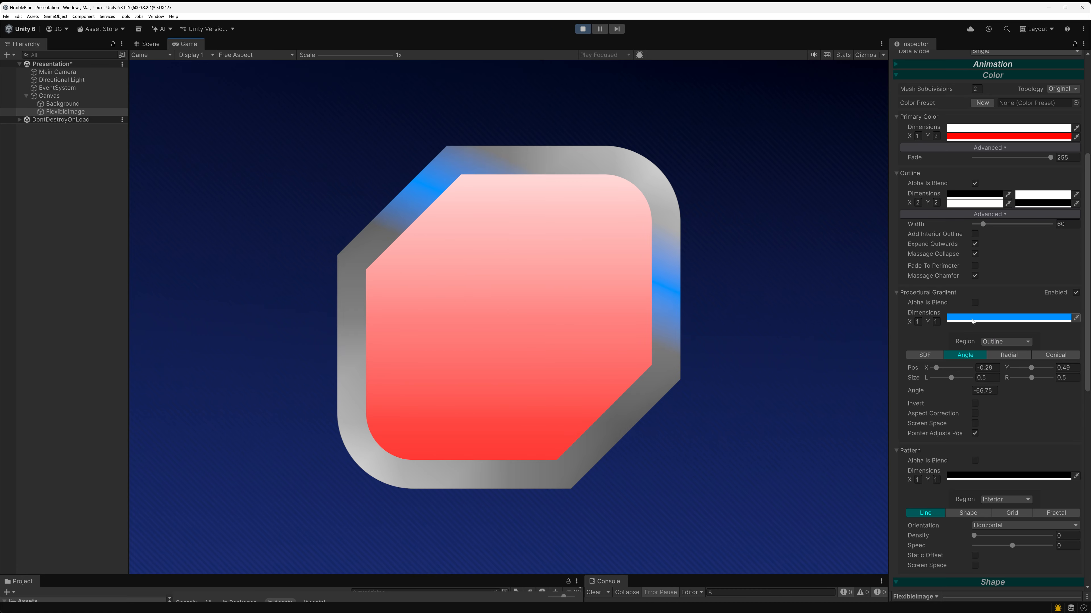
# Set the outline's procedural gradient color to white, FFFFFF.
pyautogui.click(973, 320)
pyautogui.moveTo(1009, 342); pyautogui.dragTo(997, 312)
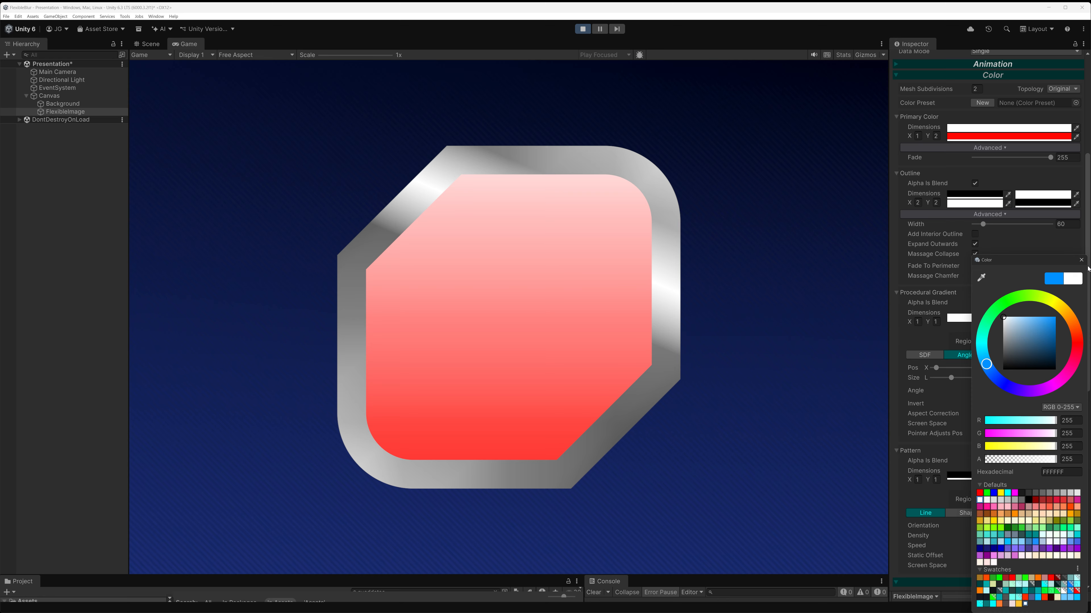
pyautogui.click(1080, 260)
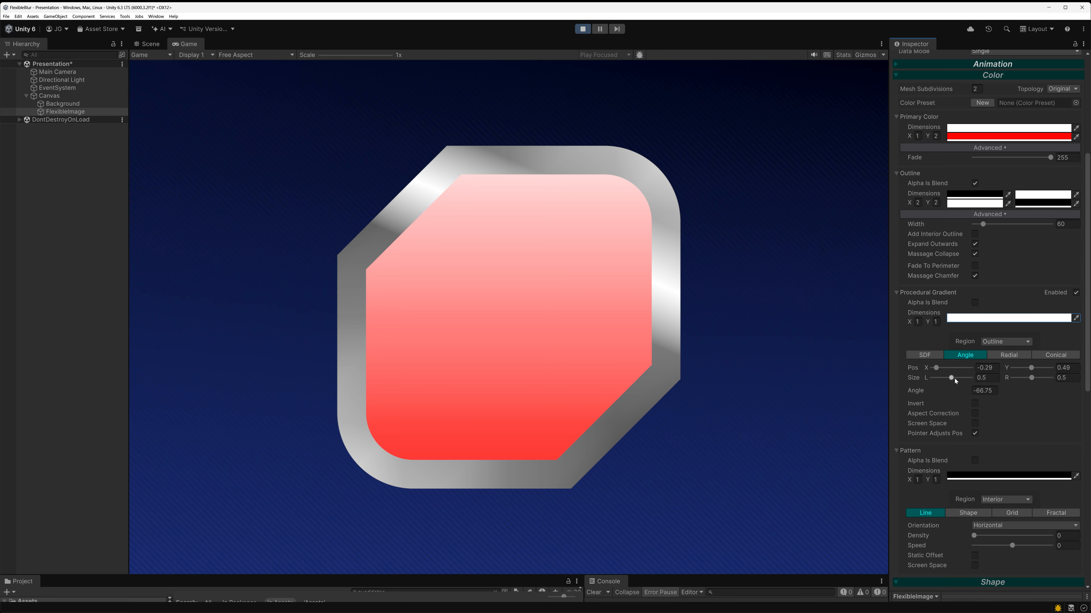
# Widen the gradient to left size 0.78 and right size 0.89, test it with the pointer and exit play mode.
pyautogui.moveTo(955, 381); pyautogui.dragTo(964, 381)
pyautogui.moveTo(1031, 378); pyautogui.dragTo(1047, 378)
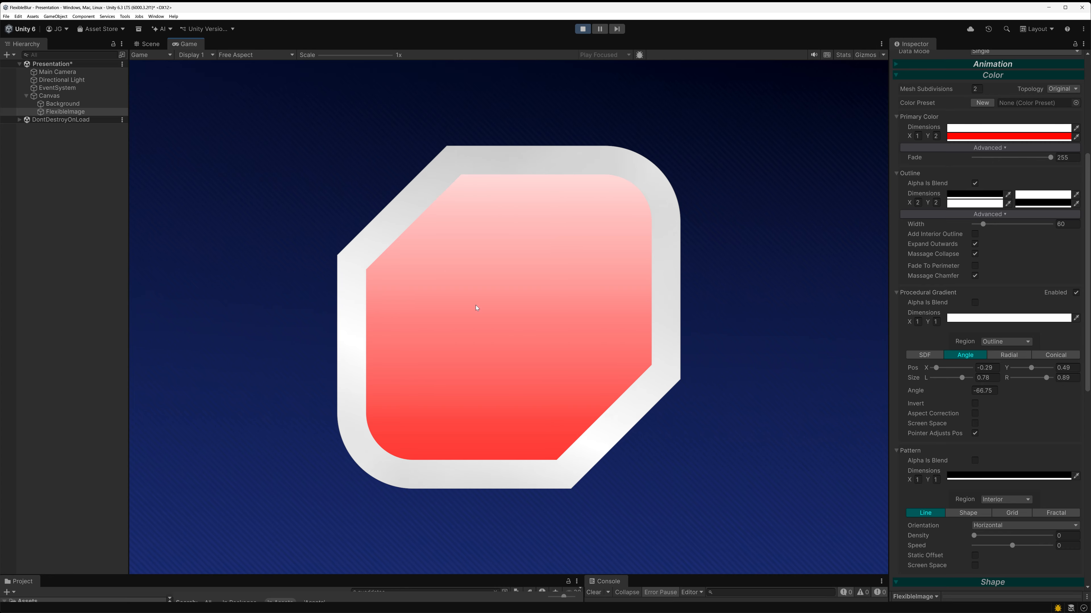
pyautogui.click(582, 28)
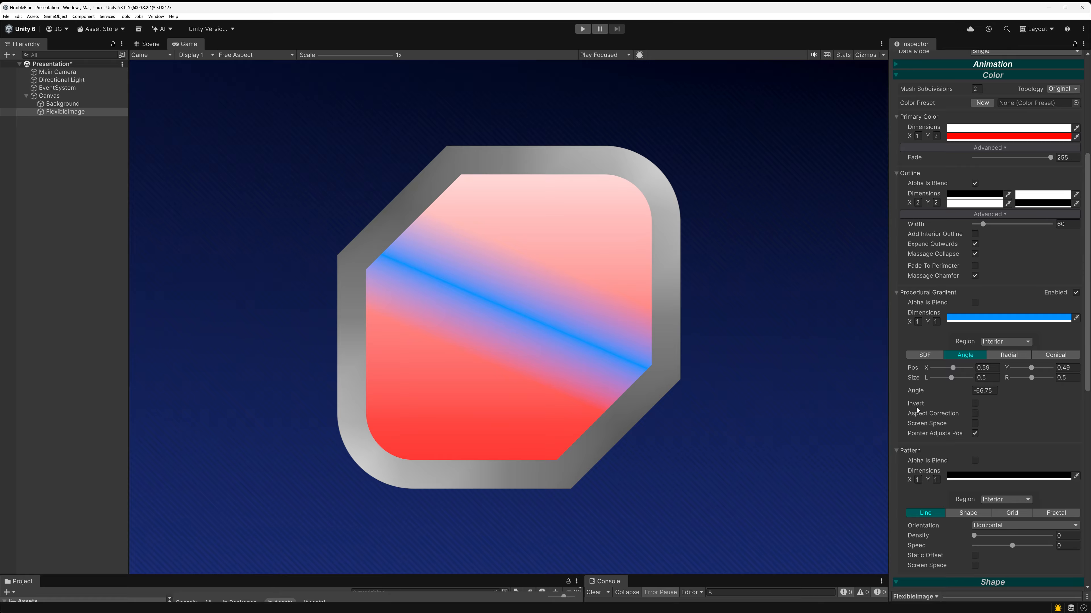
# Switch the procedural gradient to Radial with Pointer Adjusts Pos off and its position at X 0.5, Y 0.5.
pyautogui.click(974, 433)
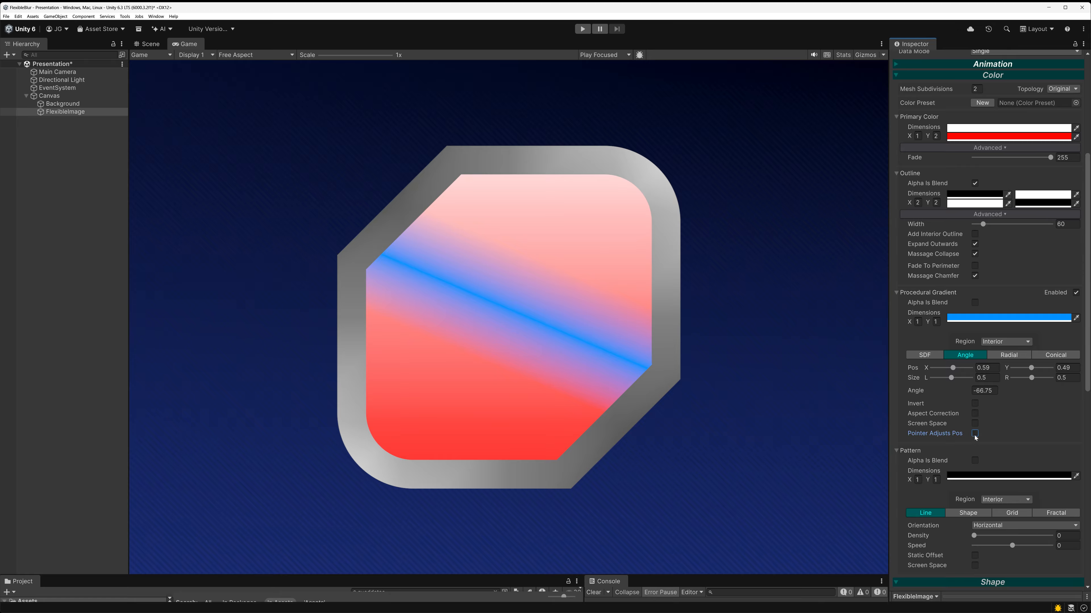
pyautogui.click(1010, 355)
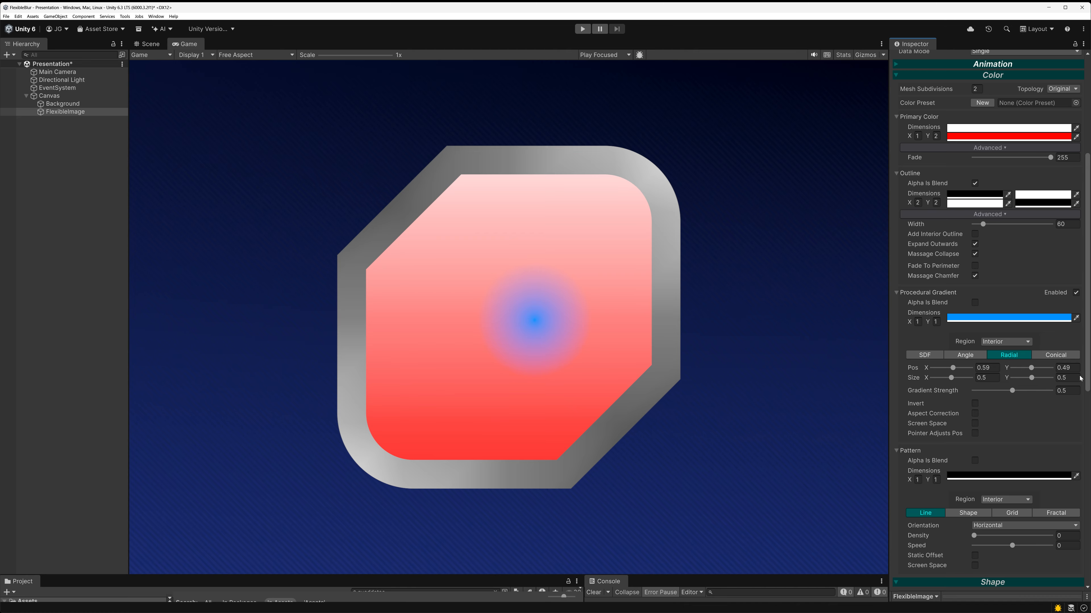
pyautogui.click(1073, 368)
pyautogui.write('0.5')
pyautogui.click(987, 368)
pyautogui.write('0.5')
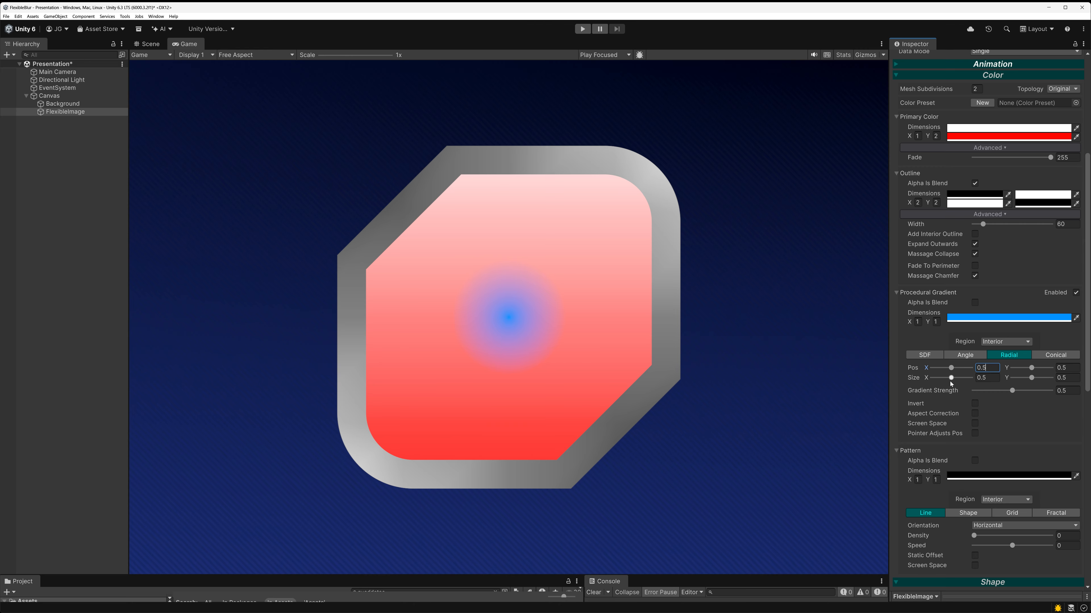
# Try the radial gradient at size X 1, Y 0.75 with strength 0.326, then restore all three values to 0.5.
pyautogui.moveTo(951, 378); pyautogui.dragTo(1078, 388)
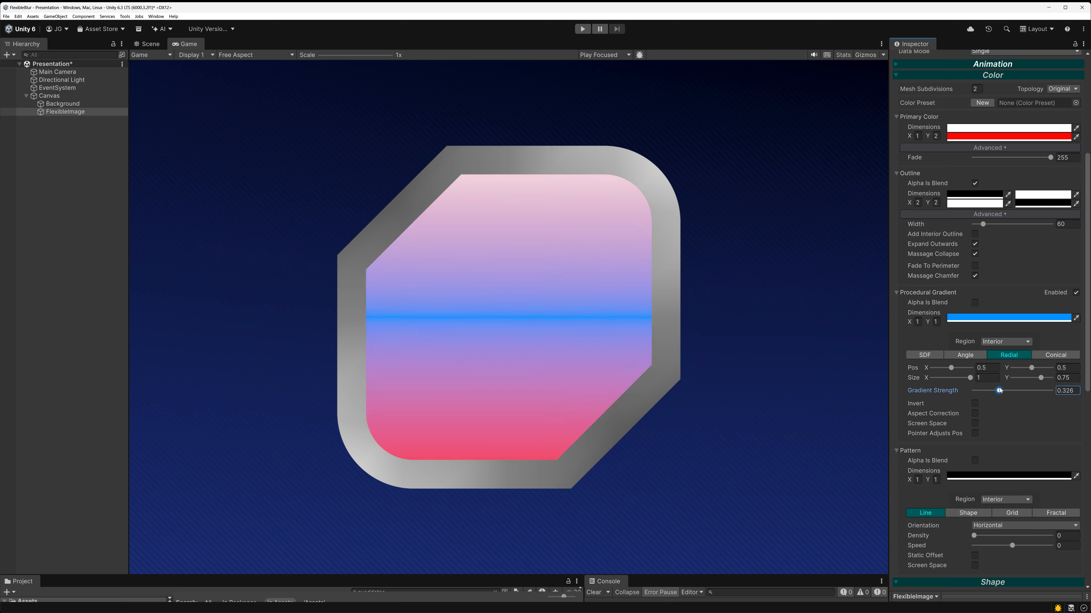
pyautogui.click(1069, 390)
pyautogui.write('0.5')
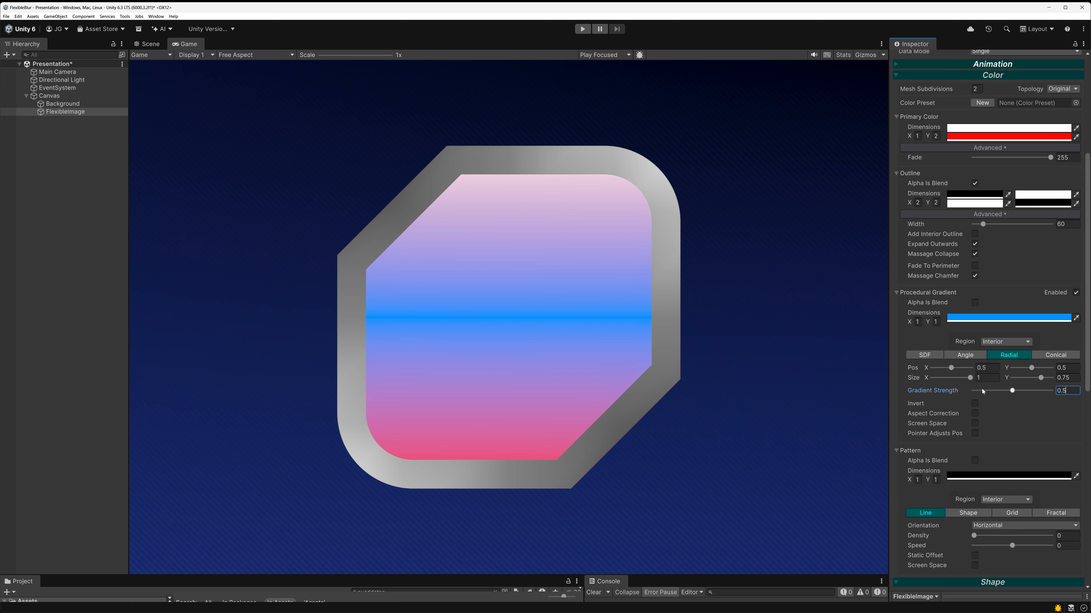
pyautogui.click(987, 378)
pyautogui.write('0.5')
pyautogui.press('Tab')
pyautogui.write('0.5')
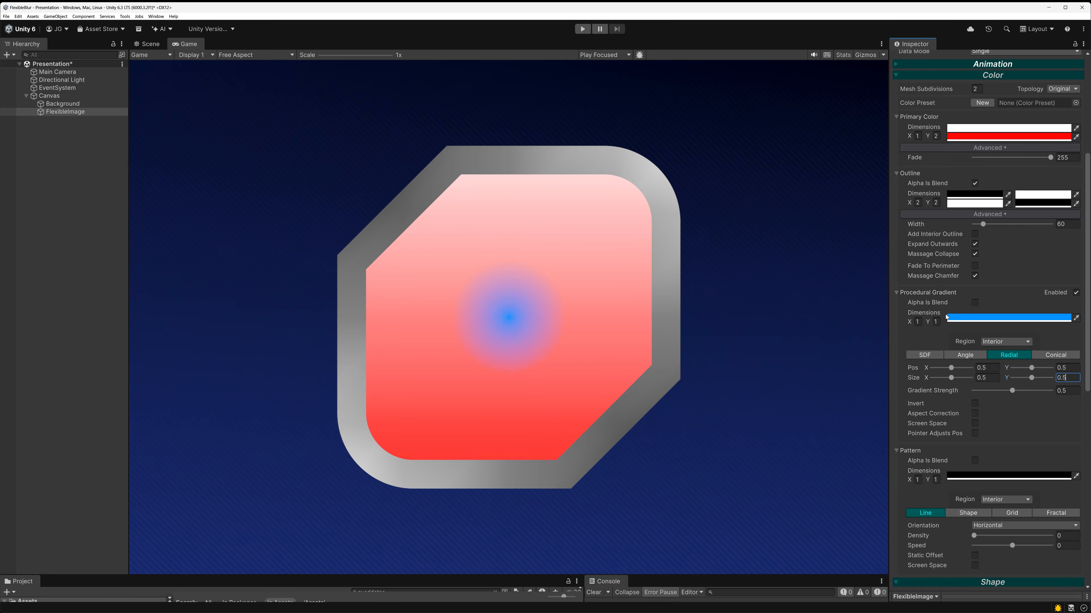
# Try resizing the image's width in the Rect Transform and undo the change.
pyautogui.scroll(5, 957, 331)
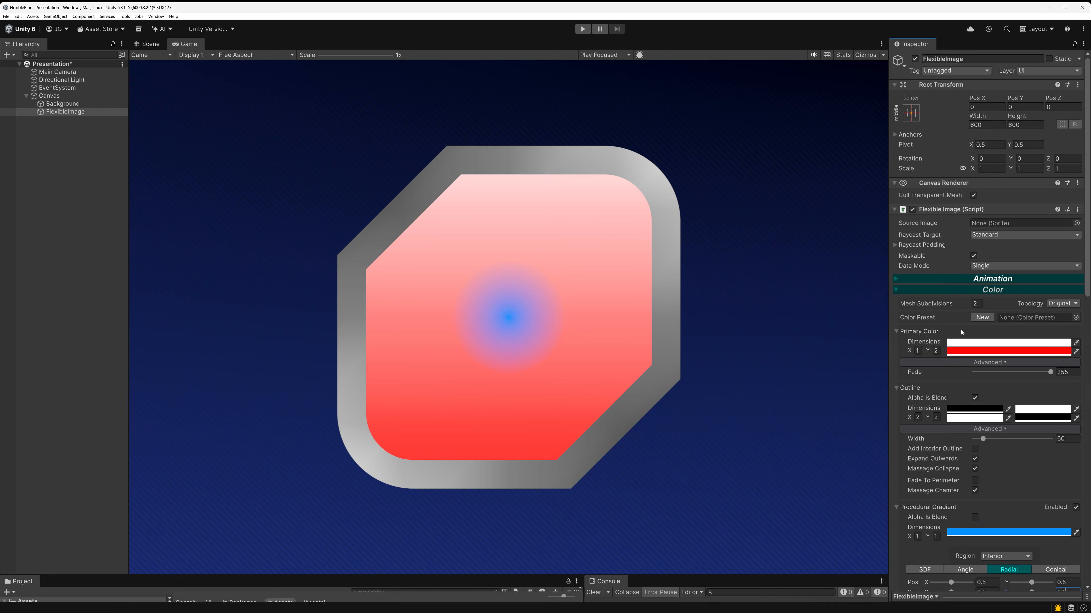
pyautogui.click(977, 118)
pyautogui.moveTo(977, 118); pyautogui.dragTo(78, 254)
pyautogui.hotkey('ctrl', 'z')
pyautogui.scroll(-9, 979, 391)
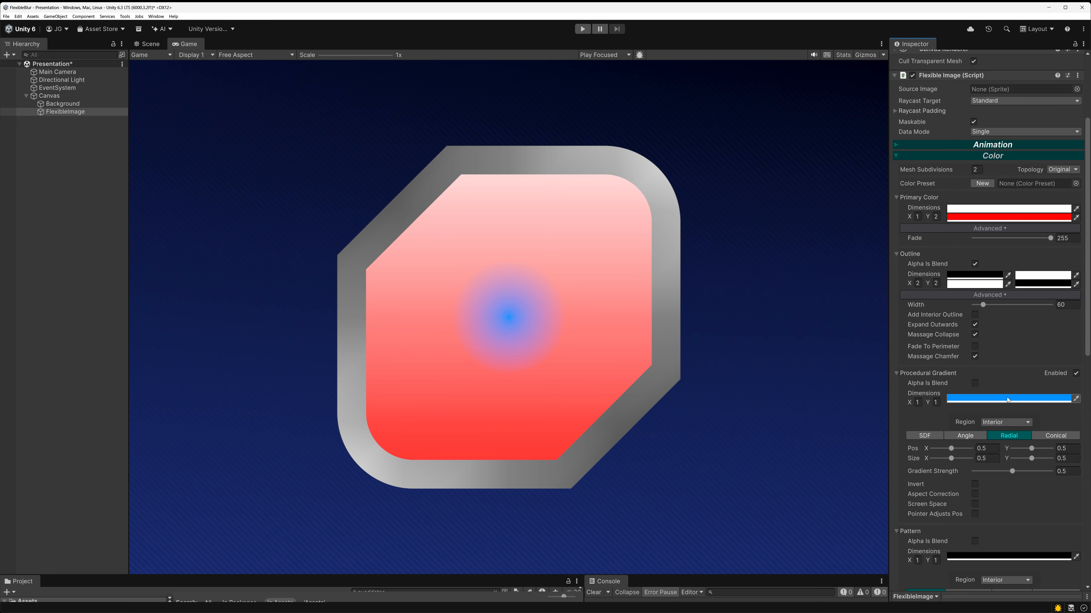
pyautogui.scroll(9, 979, 391)
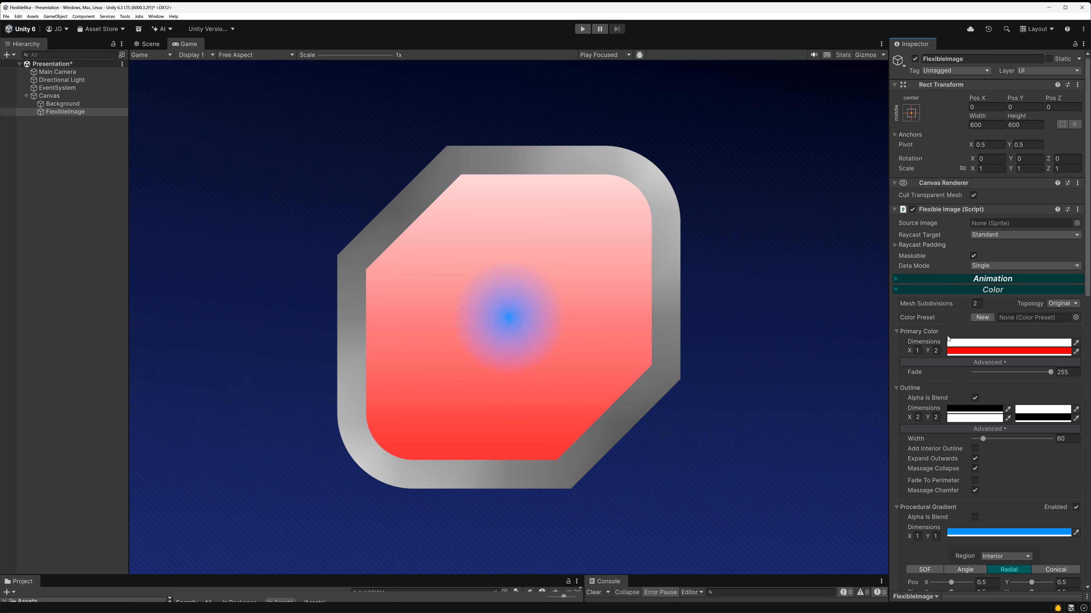
# Test the radial gradient's Aspect Correction on a narrower image, then undo the test changes.
pyautogui.moveTo(976, 116); pyautogui.dragTo(988, 232)
pyautogui.scroll(-9, 1021, 449)
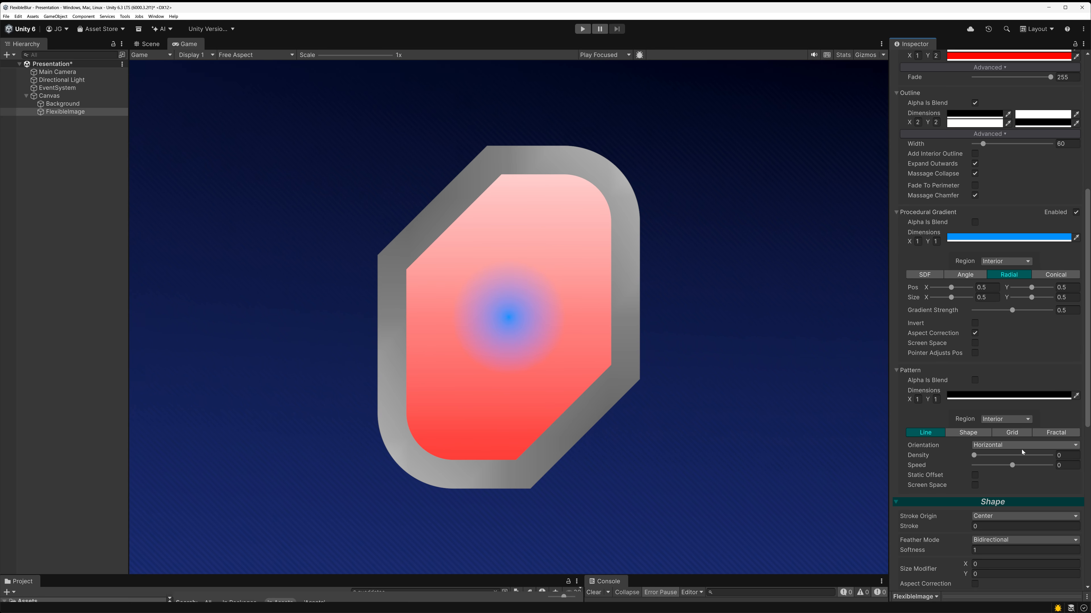
pyautogui.scroll(9, 1022, 449)
pyautogui.hotkey('ctrl', 'z')
pyautogui.scroll(-8, 1003, 404)
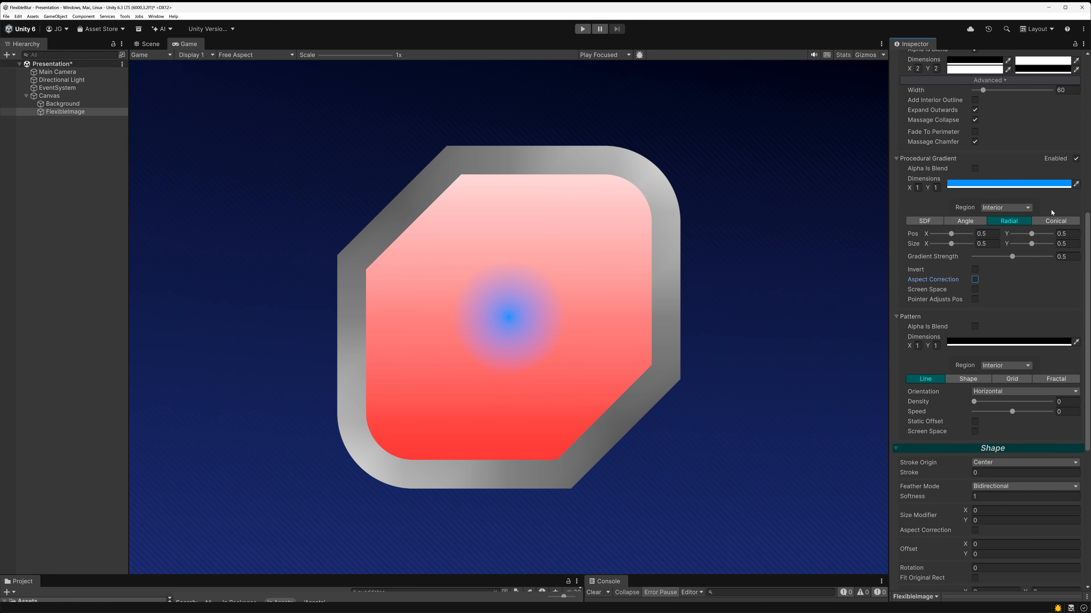
# Switch the procedural gradient to Conical and set its angle to 0.
pyautogui.click(1052, 222)
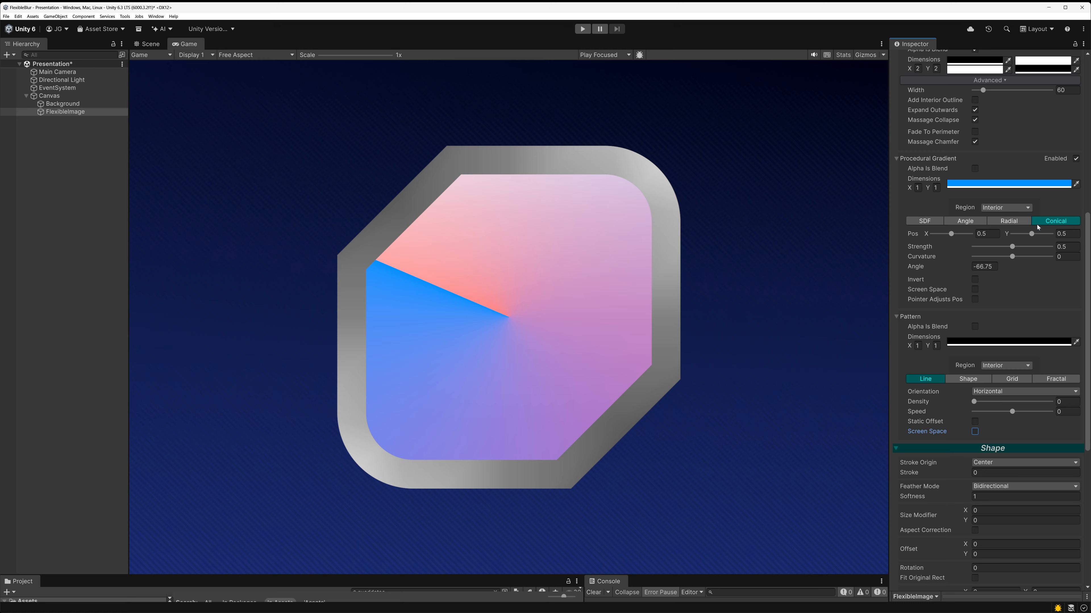
pyautogui.click(996, 266)
pyautogui.write('0')
pyautogui.scroll(3, 1014, 257)
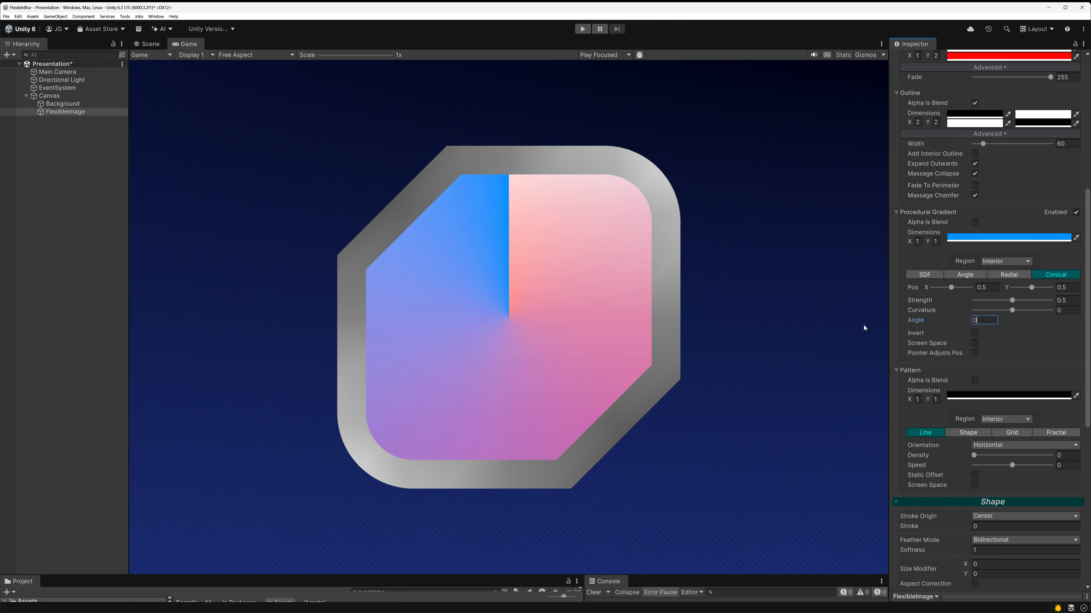
# Set the conical gradient's color to black, 000000.
pyautogui.click(973, 237)
pyautogui.click(1031, 476)
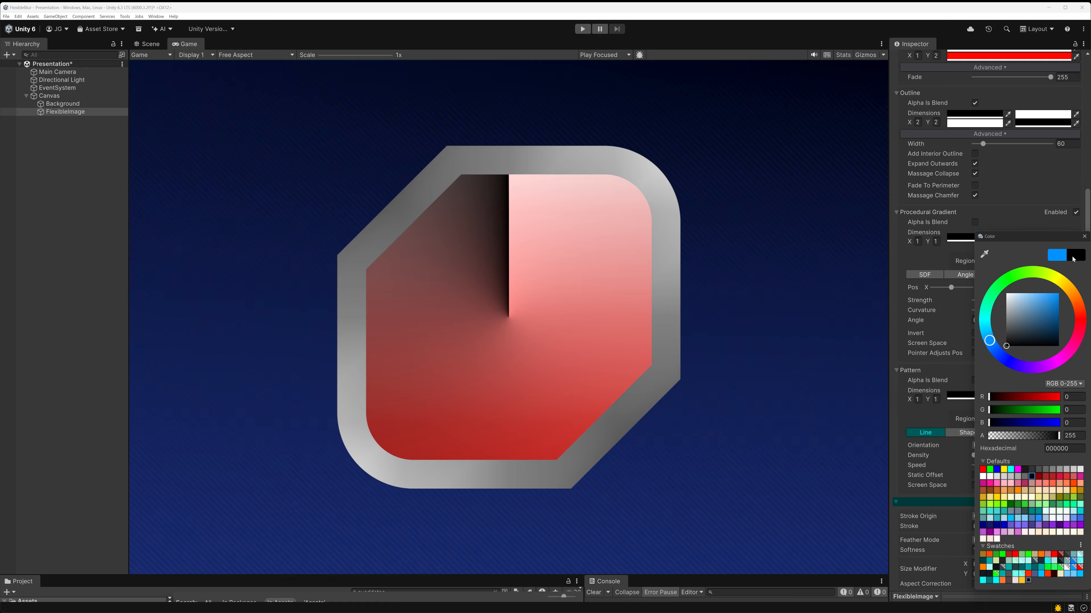
pyautogui.click(1084, 236)
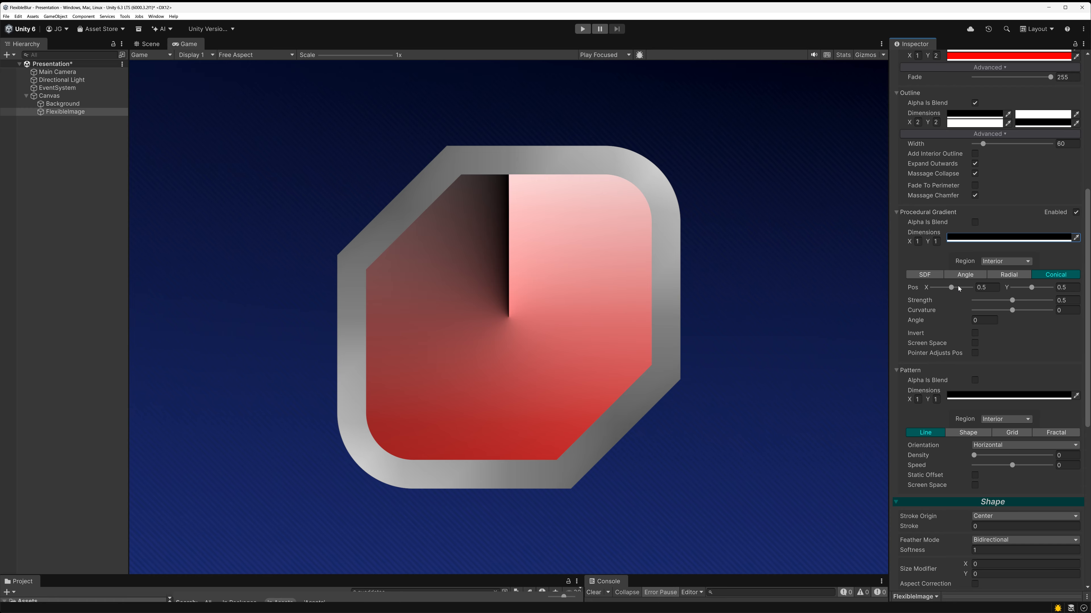
# Try moving the conical gradient's X position to 0.53 and reset it to 0.5.
pyautogui.moveTo(951, 288); pyautogui.dragTo(952, 287)
pyautogui.click(997, 289)
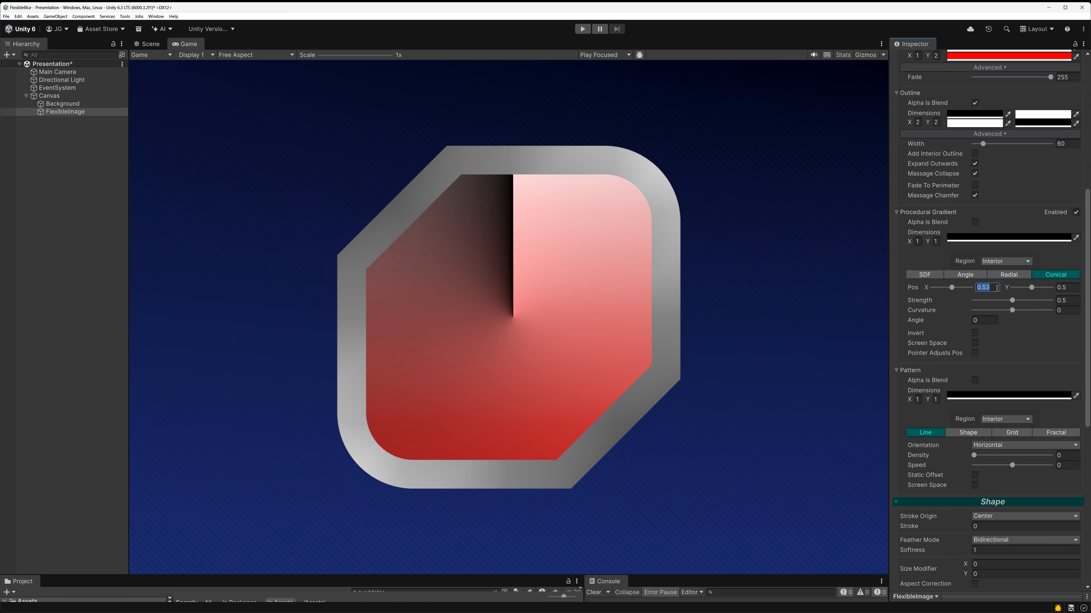
pyautogui.write('0.5')
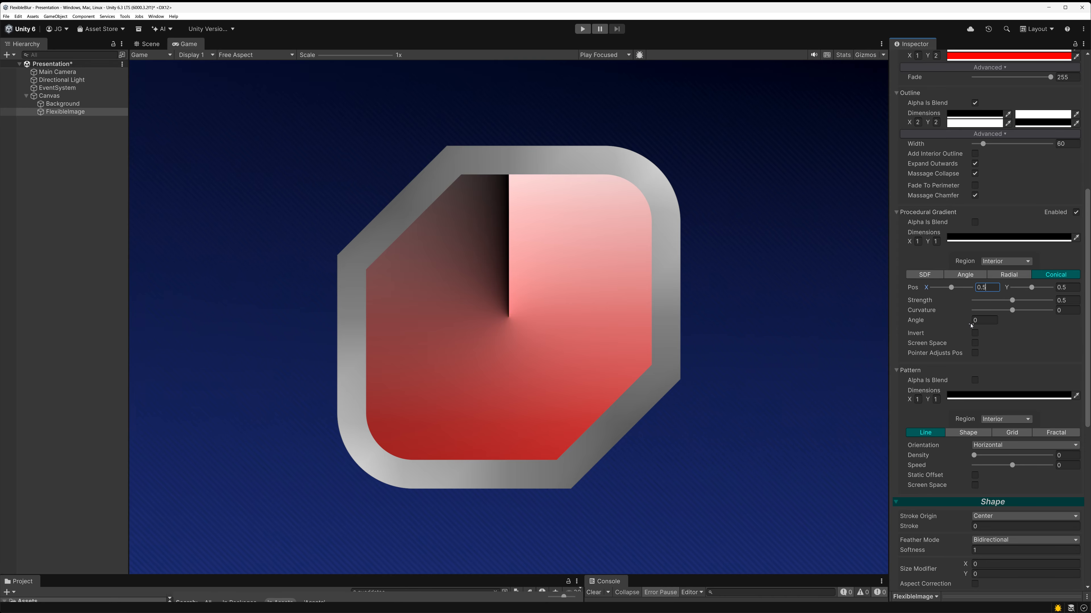
# Set the conical gradient's angle to 58.8 and examine its hard edge up close in the game view.
pyautogui.moveTo(971, 326)
pyautogui.mouseDown()
pyautogui.moveTo(981, 321)
pyautogui.moveTo(965, 316)
pyautogui.mouseUp()
pyautogui.scroll(10, 515, 305)
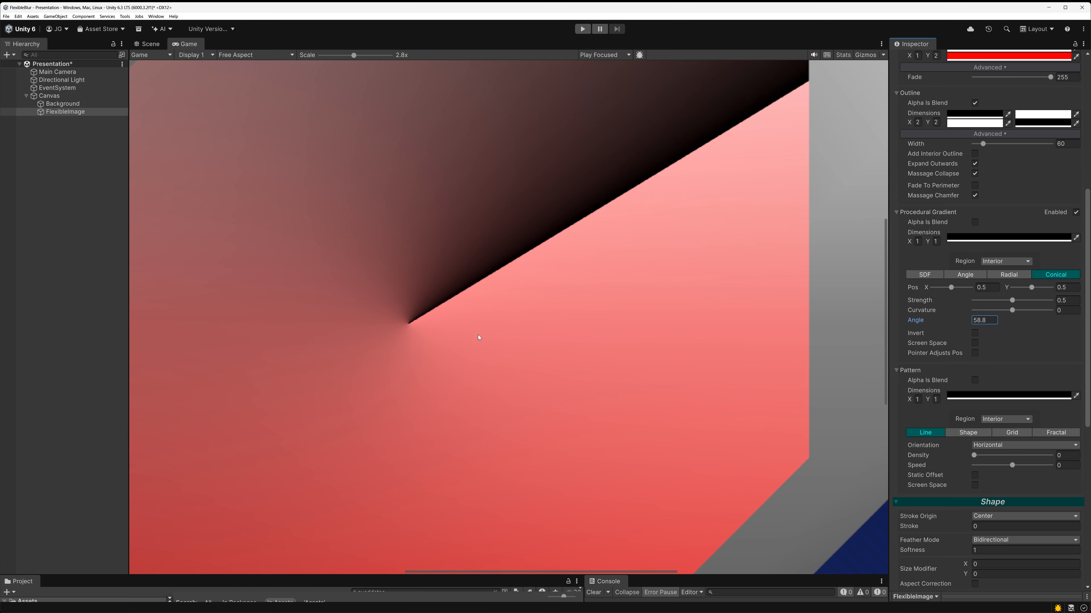
pyautogui.scroll(10, 445, 290)
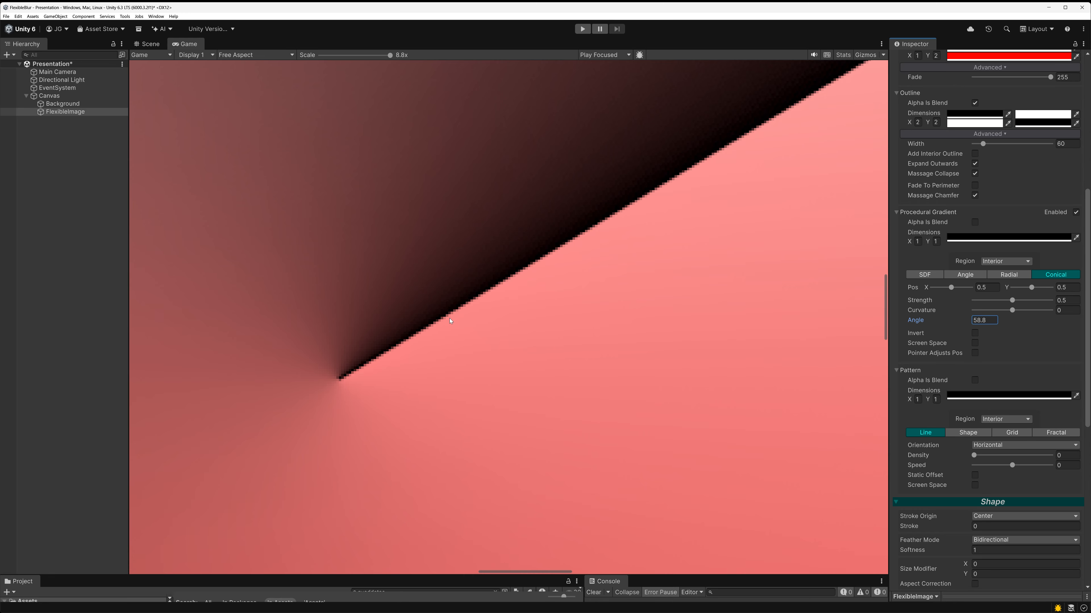
# Try the conical gradient's strength at 0, then set its strength to 0.481 and its curvature to -0.18.
pyautogui.scroll(-15, 459, 340)
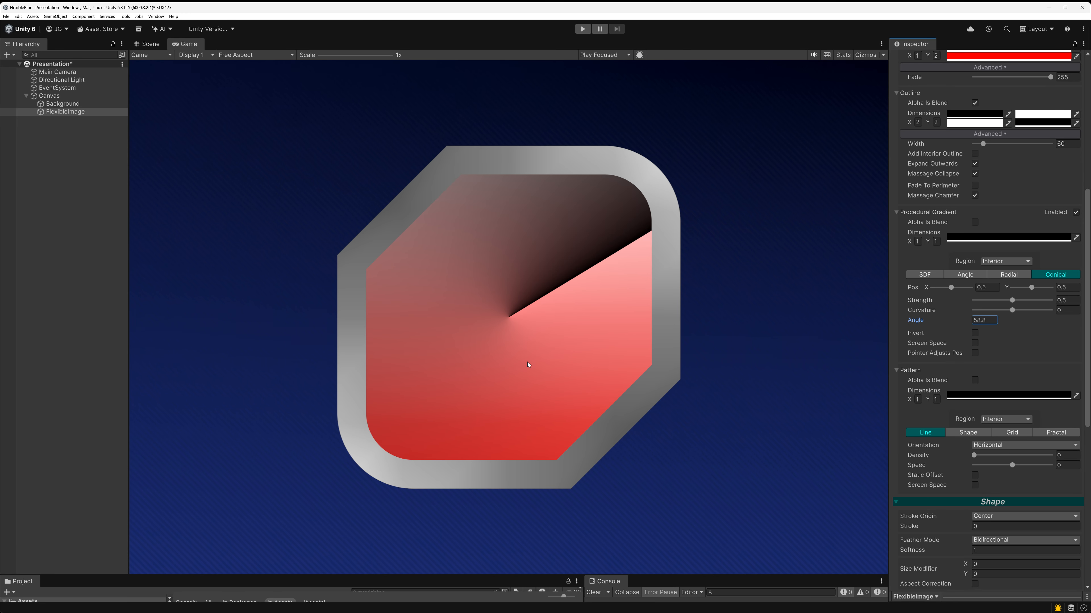
pyautogui.click(992, 319)
pyautogui.moveTo(1012, 300); pyautogui.dragTo(947, 305)
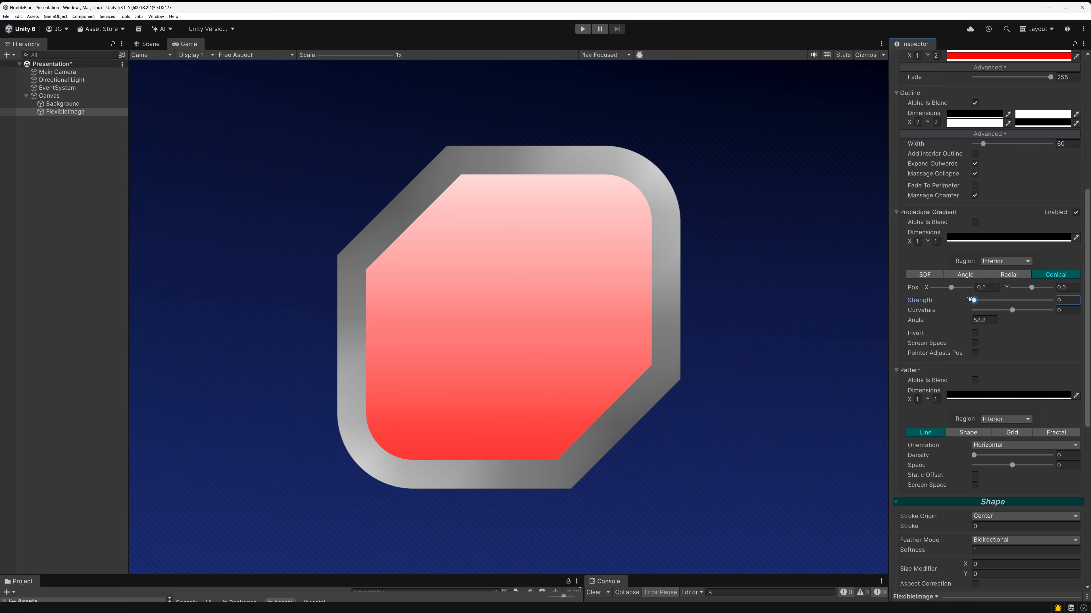
pyautogui.moveTo(969, 299); pyautogui.dragTo(1007, 319)
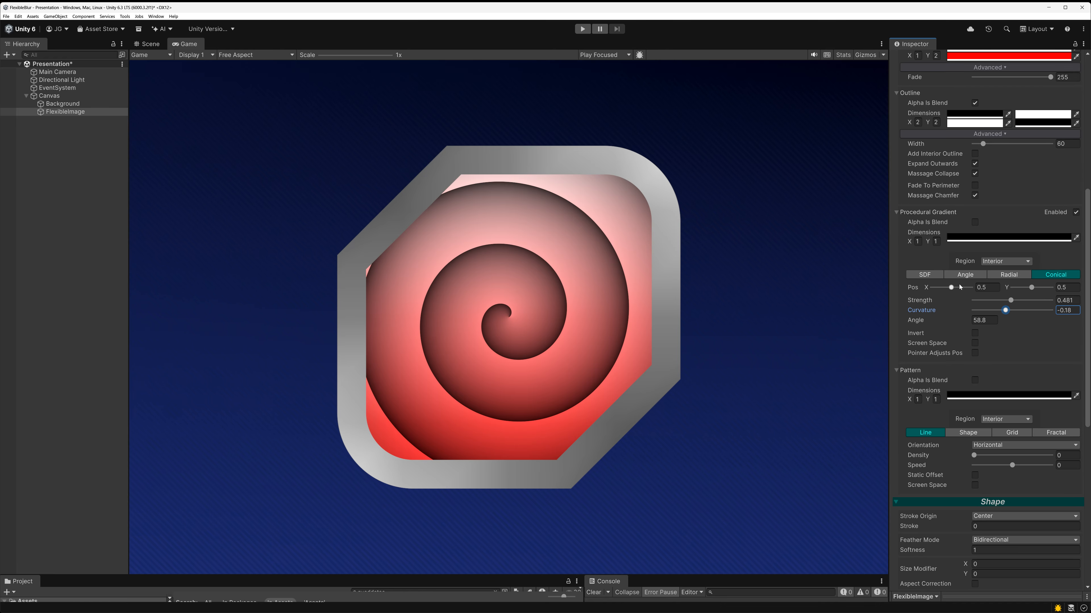
# Try the conical gradient's center at X -0.5, Y -0.5 with strength set to 0.336, and reset both position values to 0.5.
pyautogui.moveTo(951, 287); pyautogui.dragTo(931, 287)
pyautogui.moveTo(1031, 287); pyautogui.dragTo(999, 307)
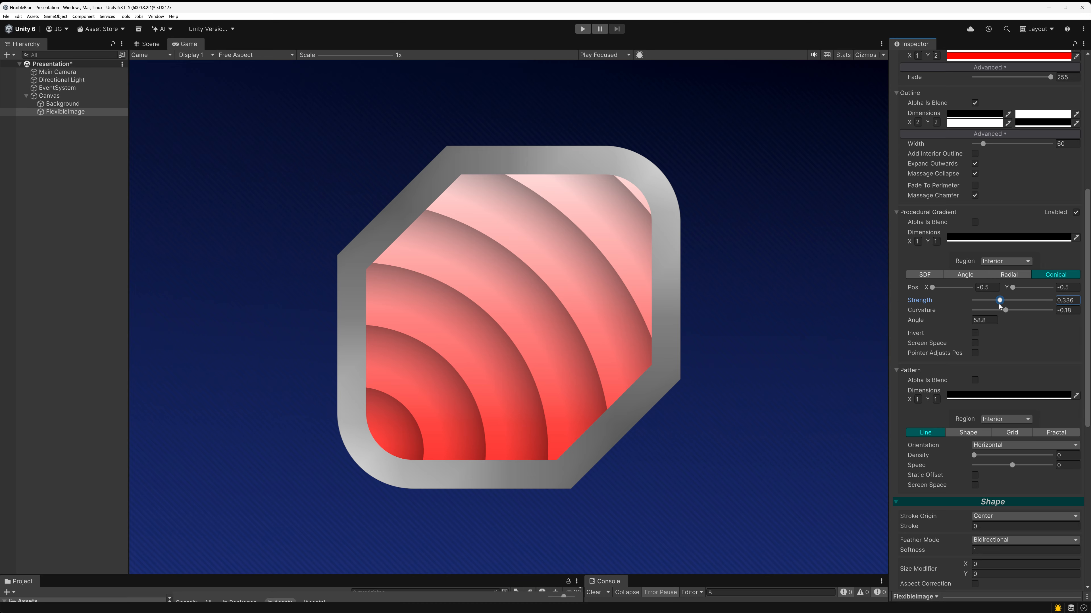
pyautogui.click(1075, 287)
pyautogui.write('0.5')
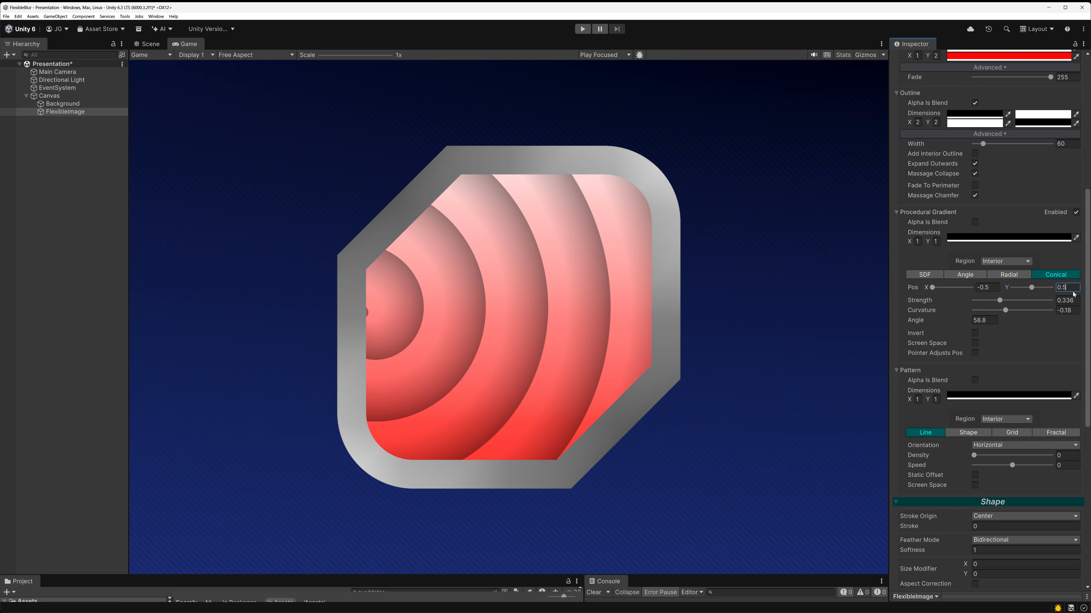
pyautogui.click(987, 288)
pyautogui.write('0.5')
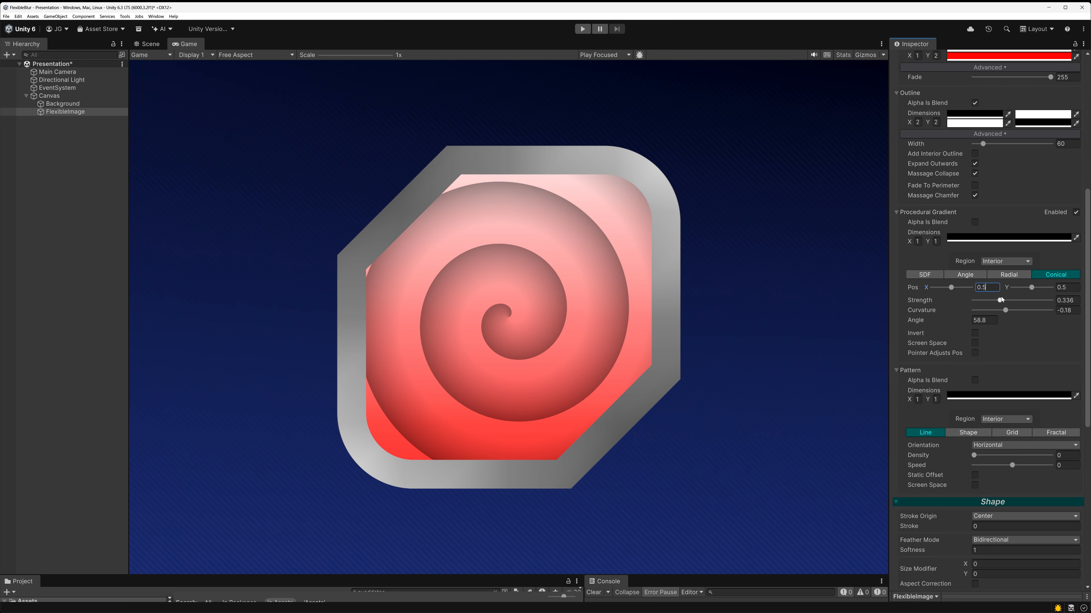
# Apply the conical gradient to the All region and enable Screen Space for it.
pyautogui.click(1003, 262)
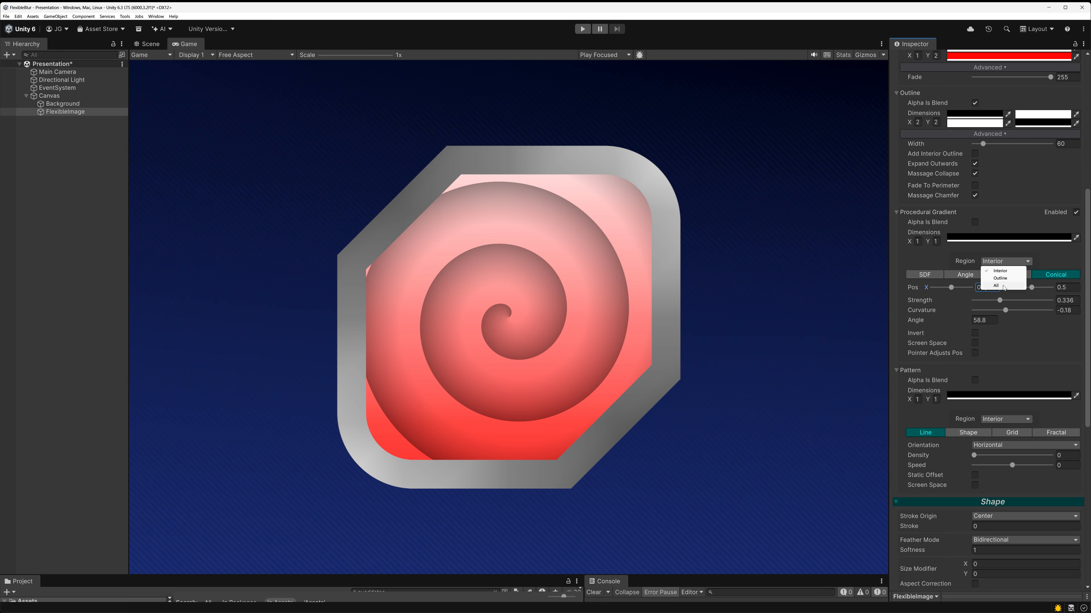
pyautogui.click(996, 286)
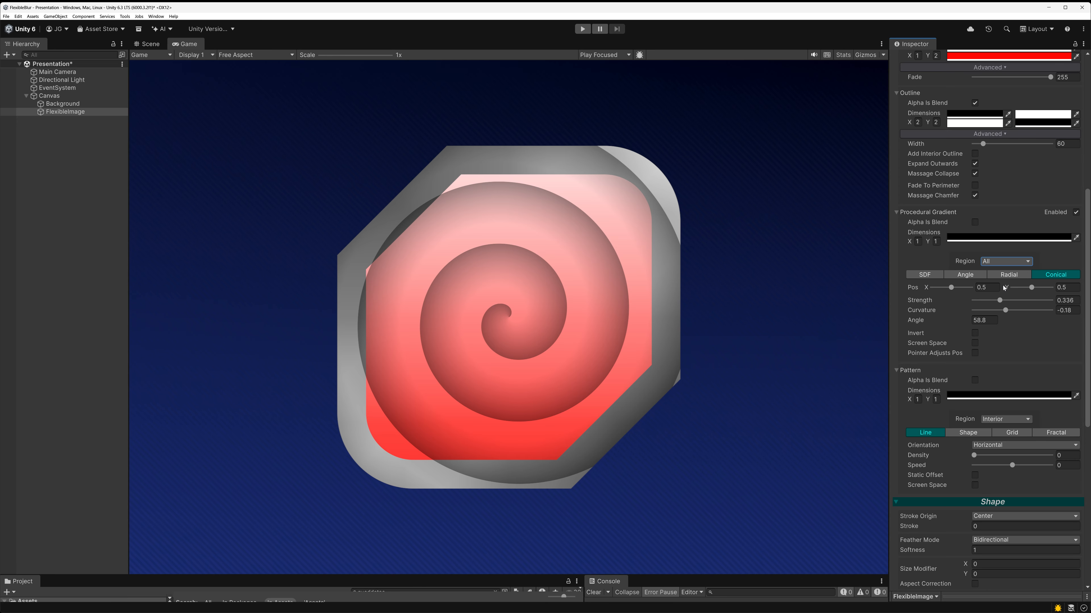
pyautogui.click(975, 343)
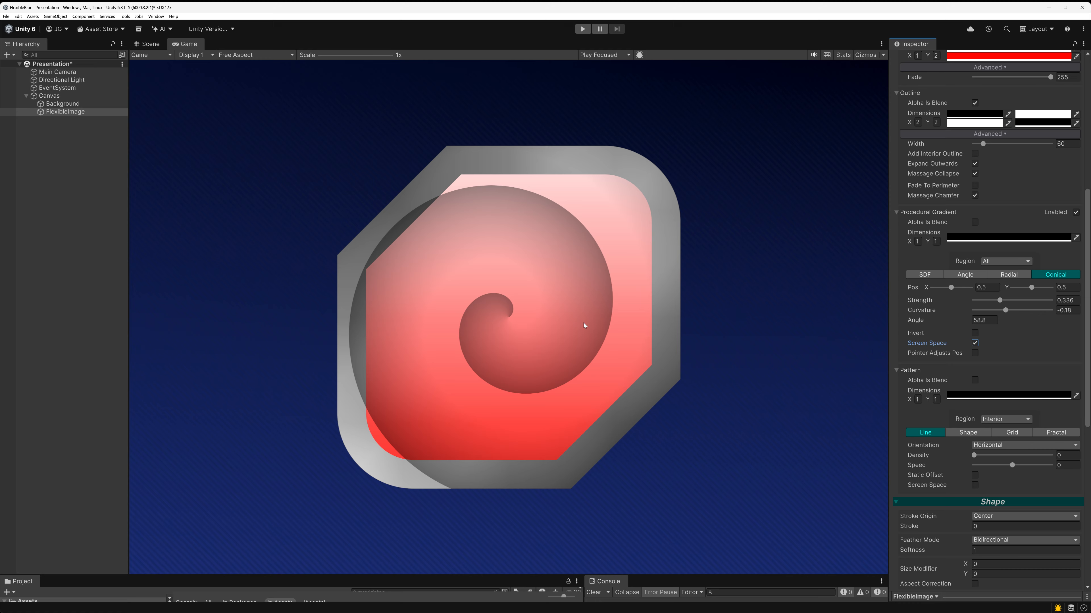
# Switch the procedural gradient to Angle and set its color to bright green, 2BFF00.
pyautogui.click(965, 275)
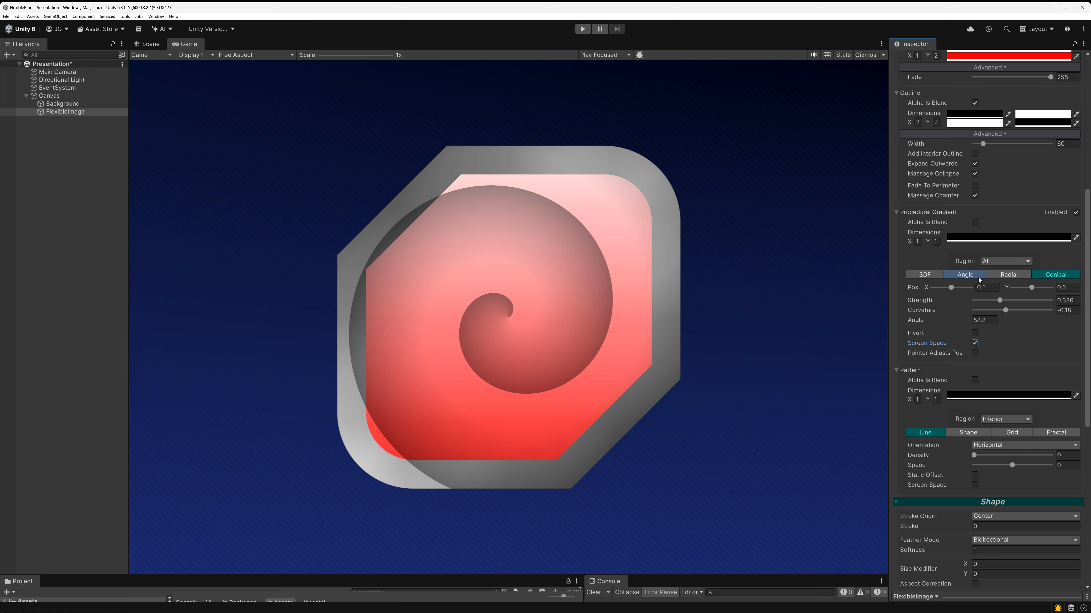
pyautogui.click(998, 239)
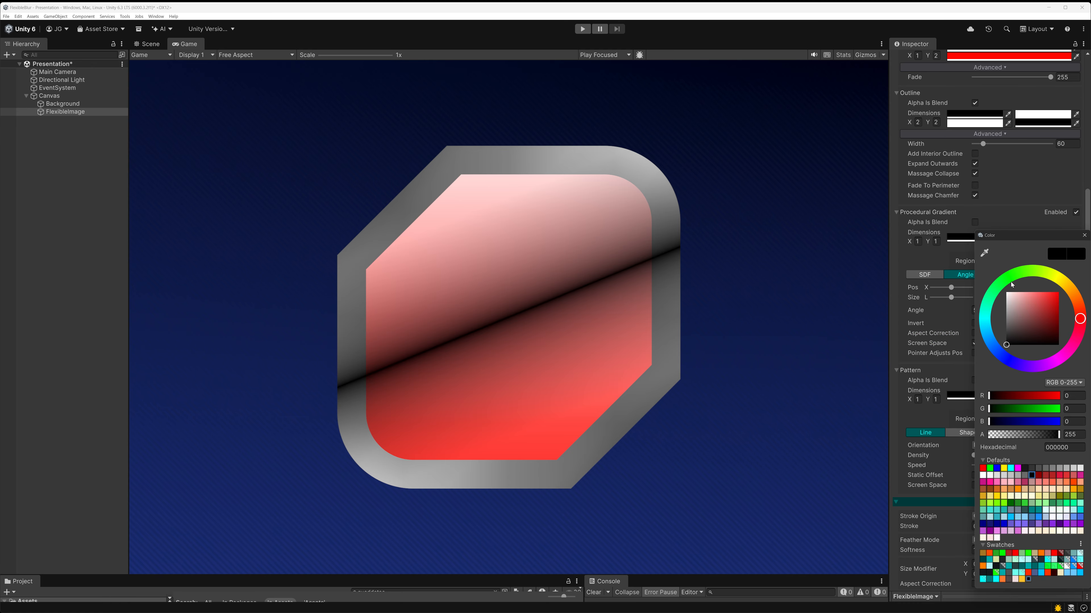
pyautogui.click(1016, 275)
pyautogui.moveTo(1050, 299); pyautogui.dragTo(1060, 290)
pyautogui.click(1084, 236)
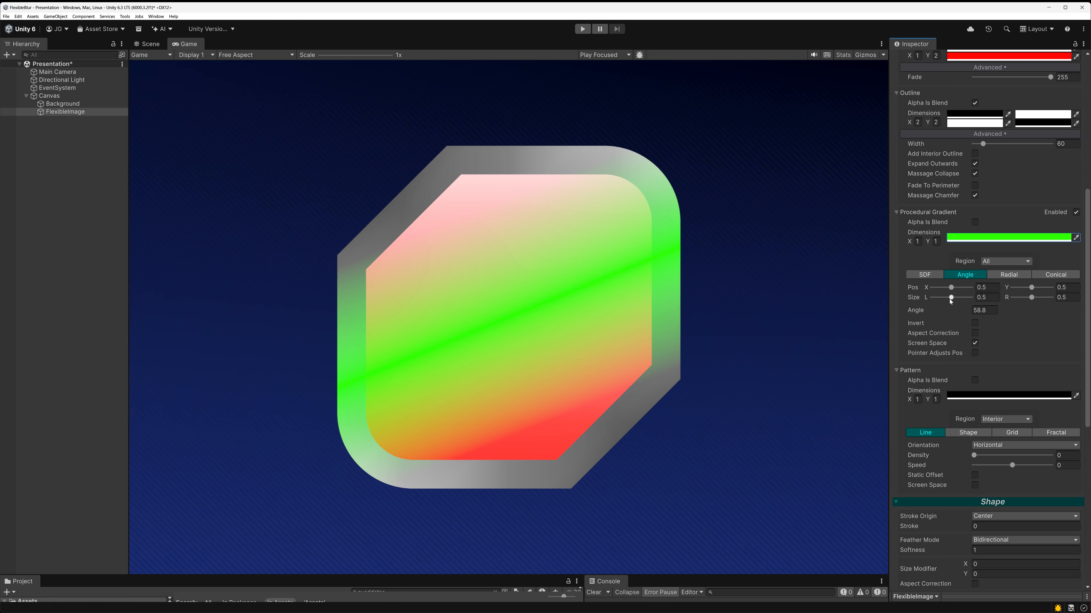
# Narrow the green angle gradient band to a left size of 0.31 and a right size of 0.32.
pyautogui.moveTo(951, 298); pyautogui.dragTo(944, 298)
pyautogui.moveTo(1034, 301); pyautogui.dragTo(1026, 300)
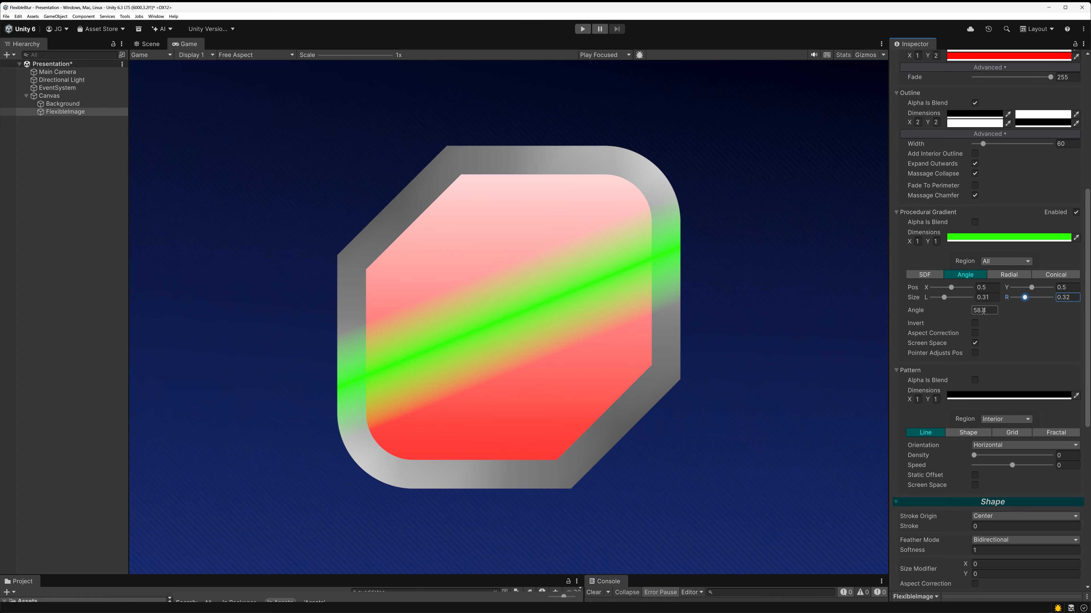
# Duplicate FlexibleImage, move the copy to X -449.51, Y -153, and rotate it -25.6 about Y.
pyautogui.scroll(2, 979, 312)
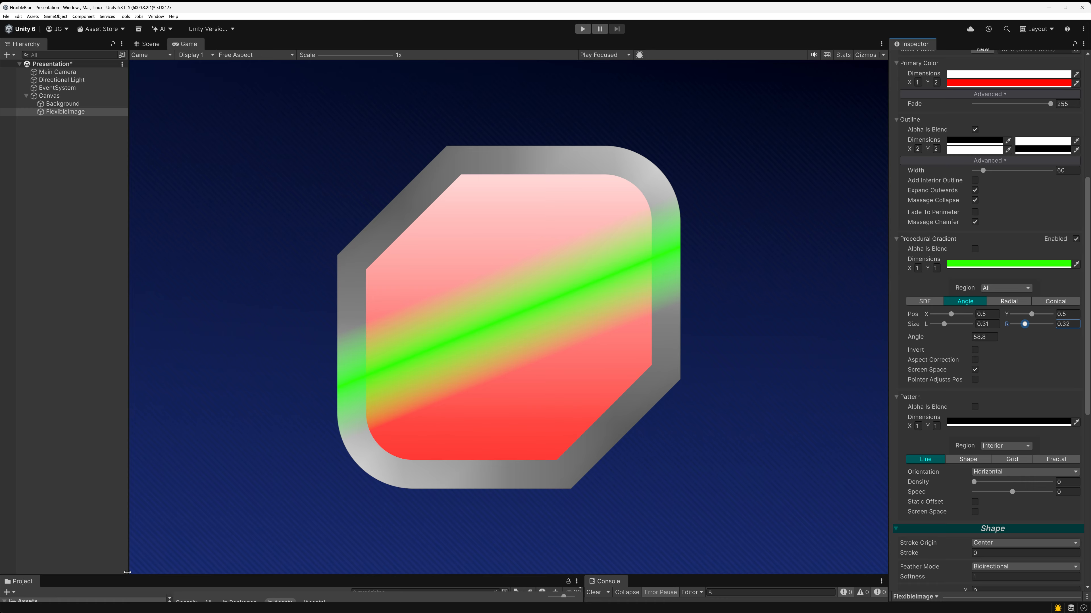
pyautogui.click(76, 113)
pyautogui.hotkey('ctrl', 'd')
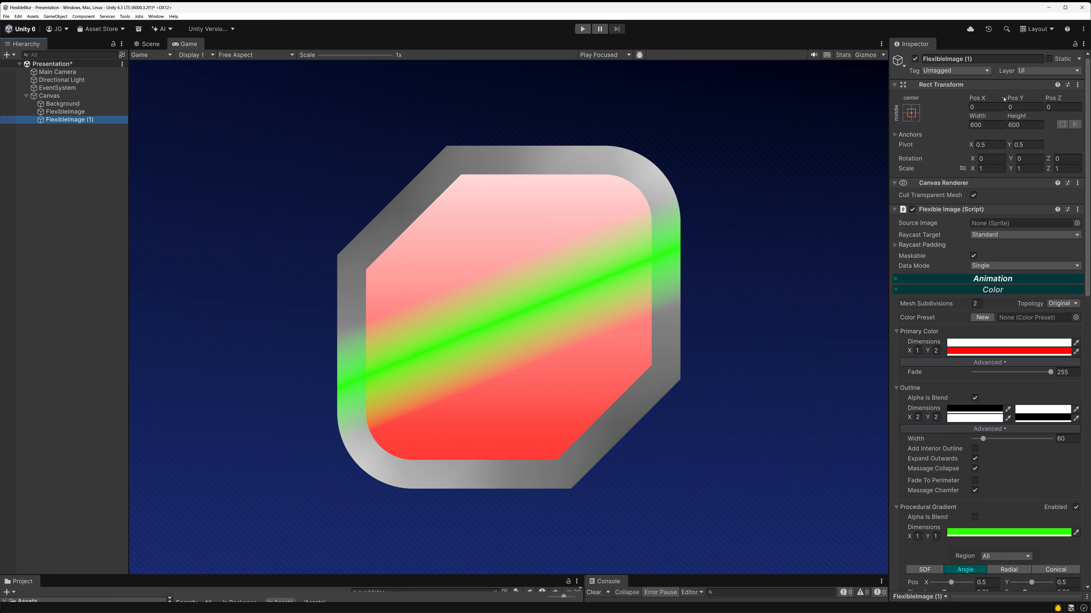
pyautogui.moveTo(1003, 98); pyautogui.dragTo(629, 154)
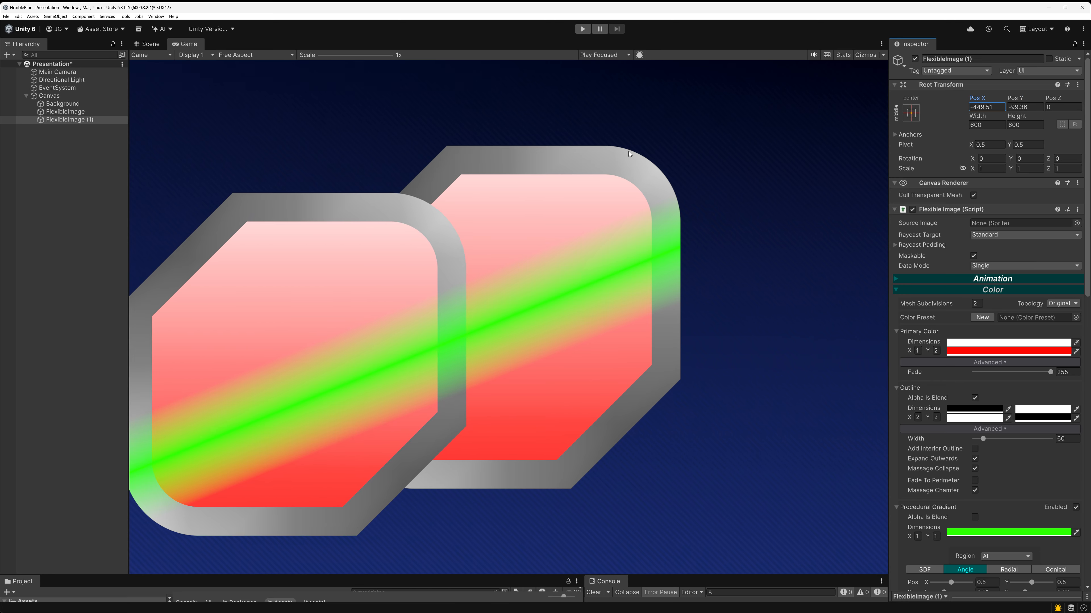
pyautogui.moveTo(1037, 99); pyautogui.dragTo(994, 161)
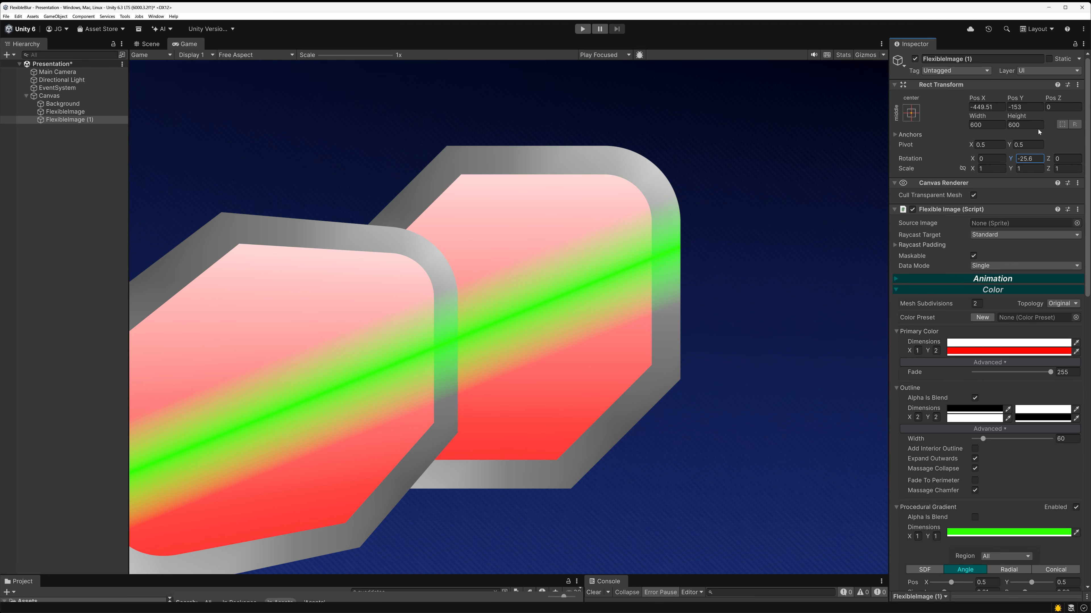
# Reset the duplicated image's Y rotation and Y position to 0.
pyautogui.click(1034, 161)
pyautogui.write('0')
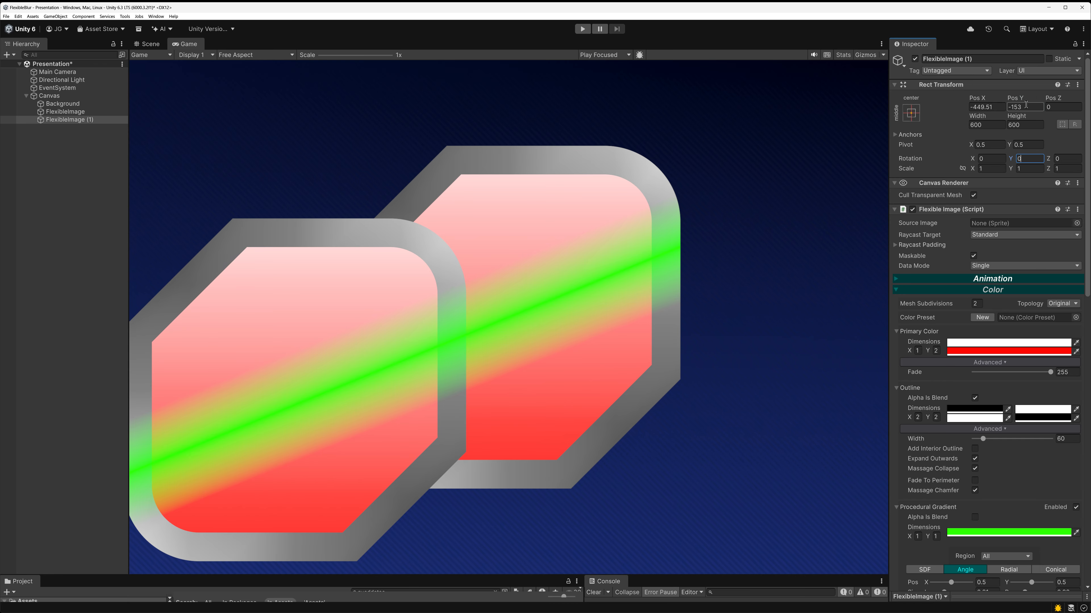
pyautogui.click(1026, 107)
pyautogui.write('0')
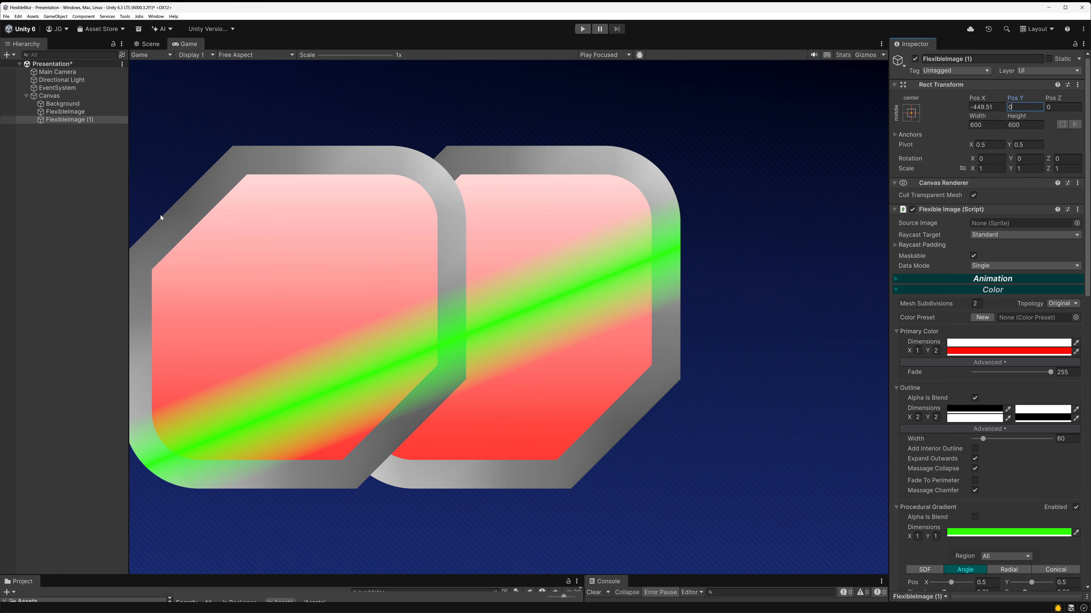
# Delete the duplicated FlexibleImage (1) object.
pyautogui.click(74, 139)
pyautogui.click(71, 119)
pyautogui.press('Delete')
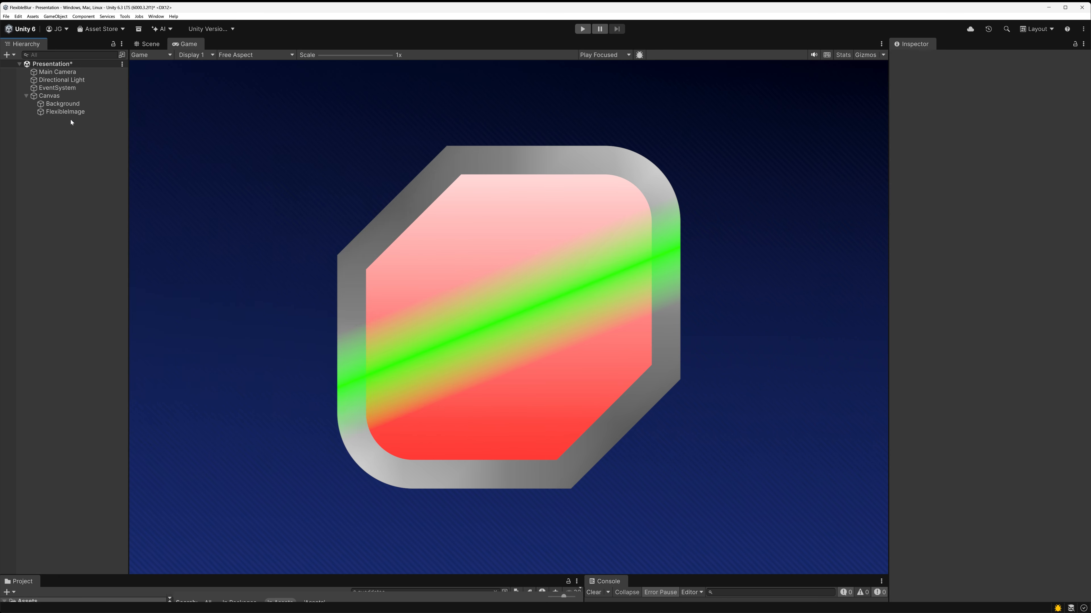
# Change the original FlexibleImage's angle gradient color to near black, 0A0B0A.
pyautogui.click(75, 112)
pyautogui.scroll(-15, 979, 387)
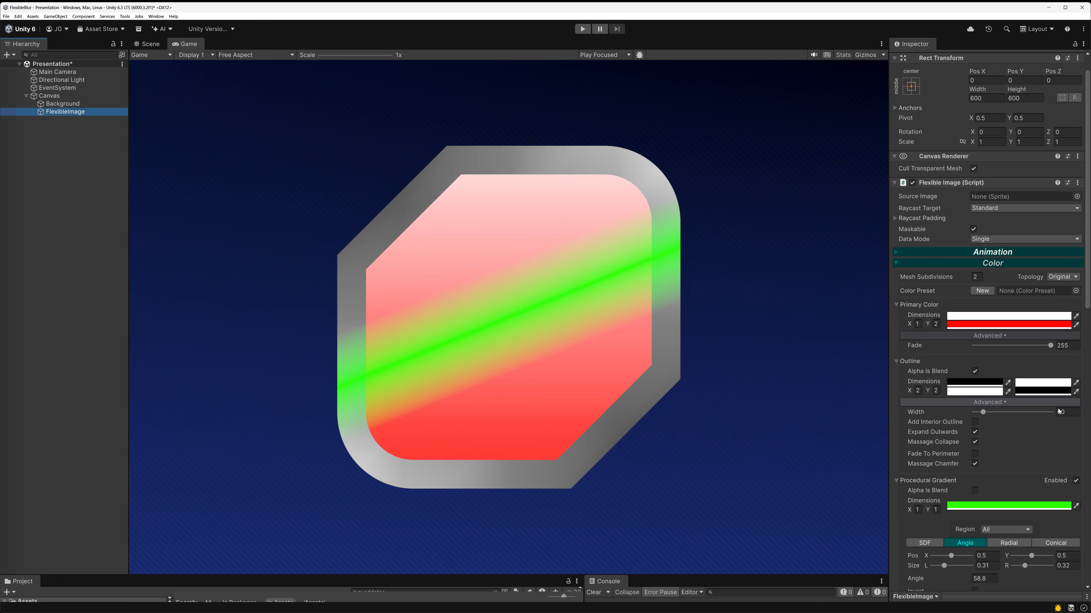
pyautogui.scroll(3, 983, 378)
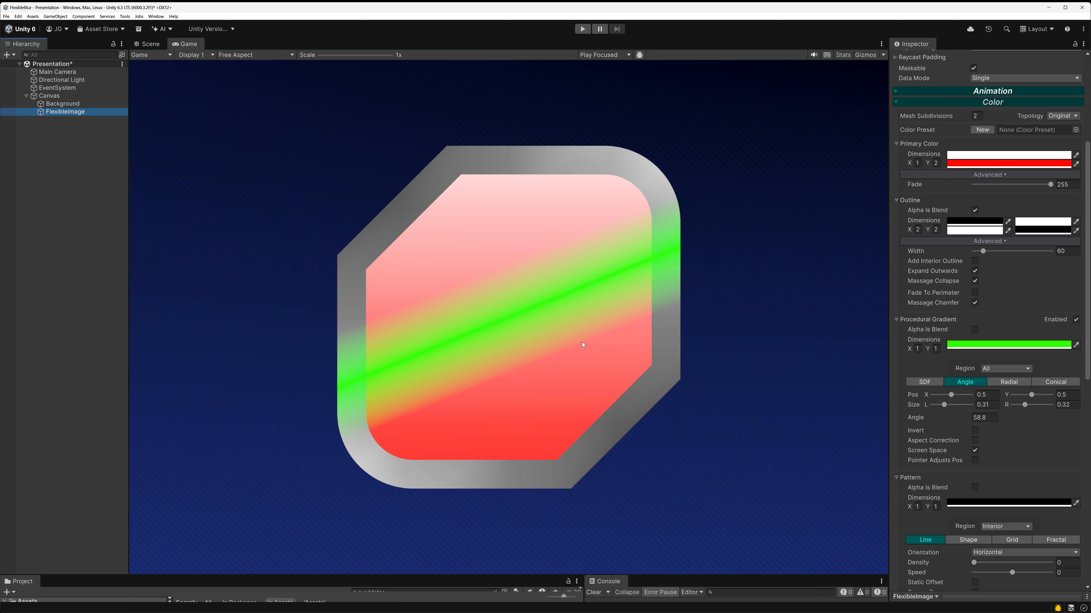
pyautogui.click(952, 345)
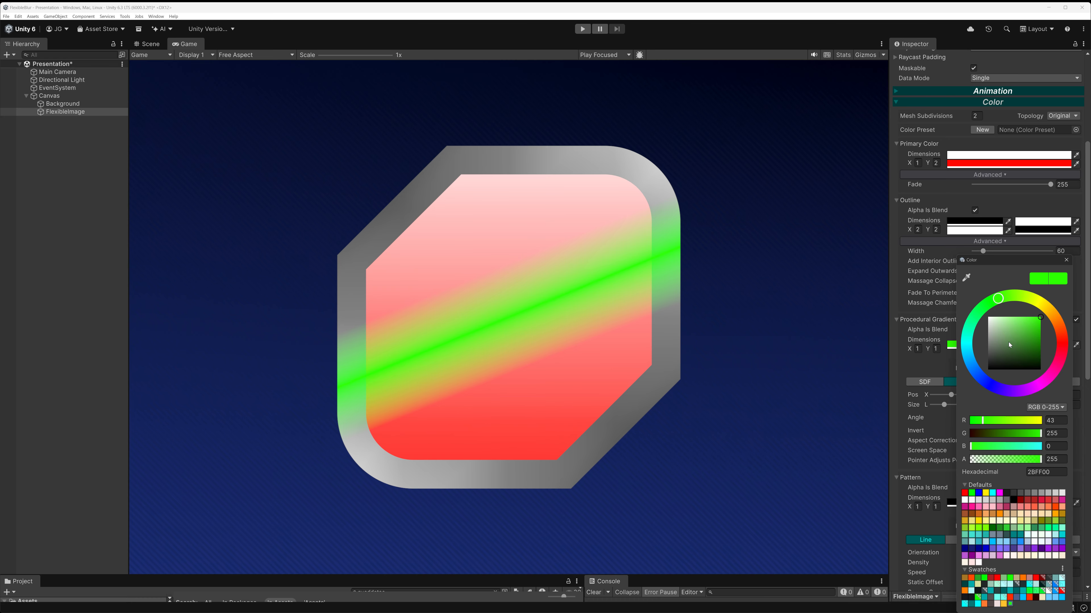
pyautogui.moveTo(1009, 342); pyautogui.dragTo(993, 368)
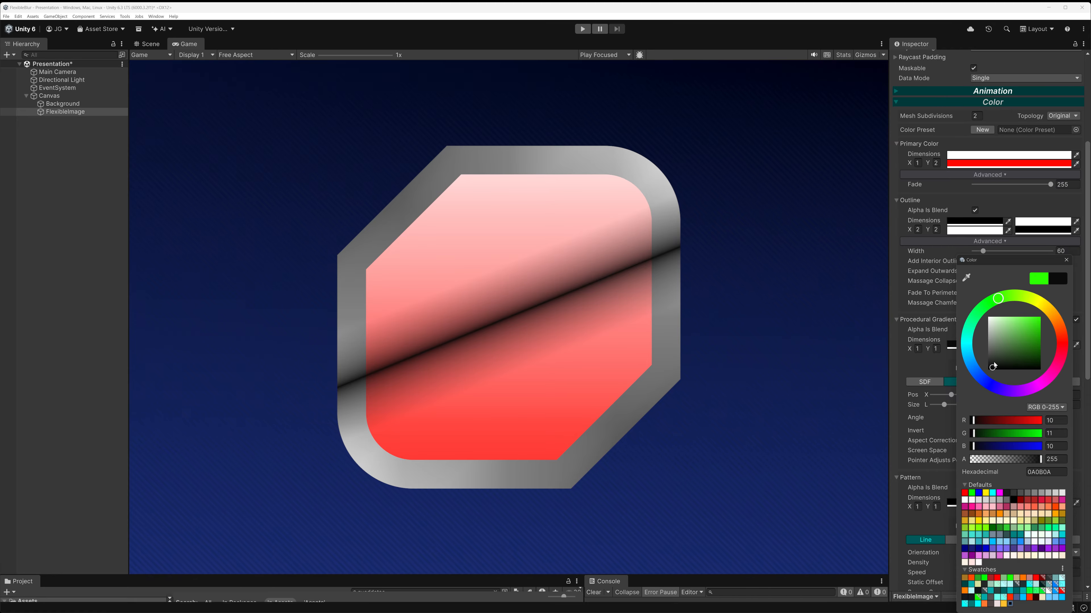
pyautogui.click(1066, 260)
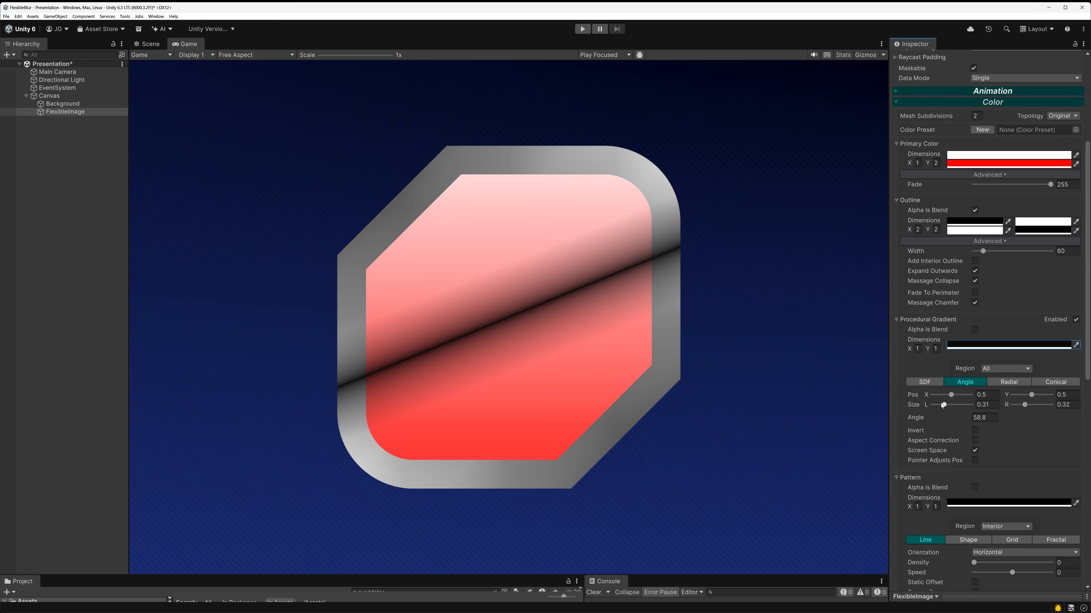
# Try the angle gradient's left size at 0.94, then set both the left and right sizes to 0.5.
pyautogui.moveTo(943, 405); pyautogui.dragTo(970, 413)
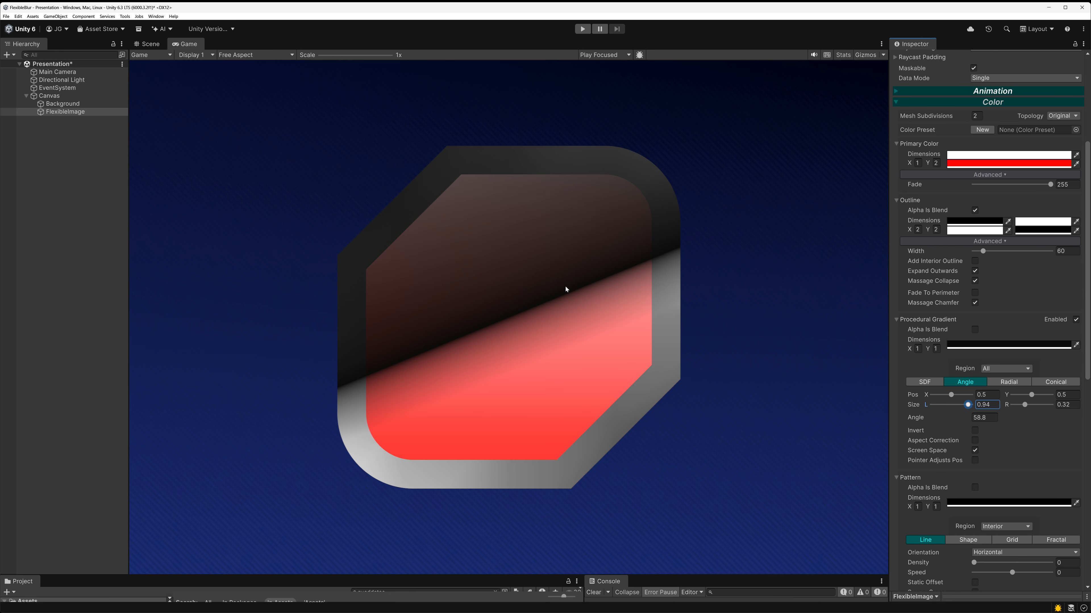
pyautogui.click(991, 405)
pyautogui.write('0.5')
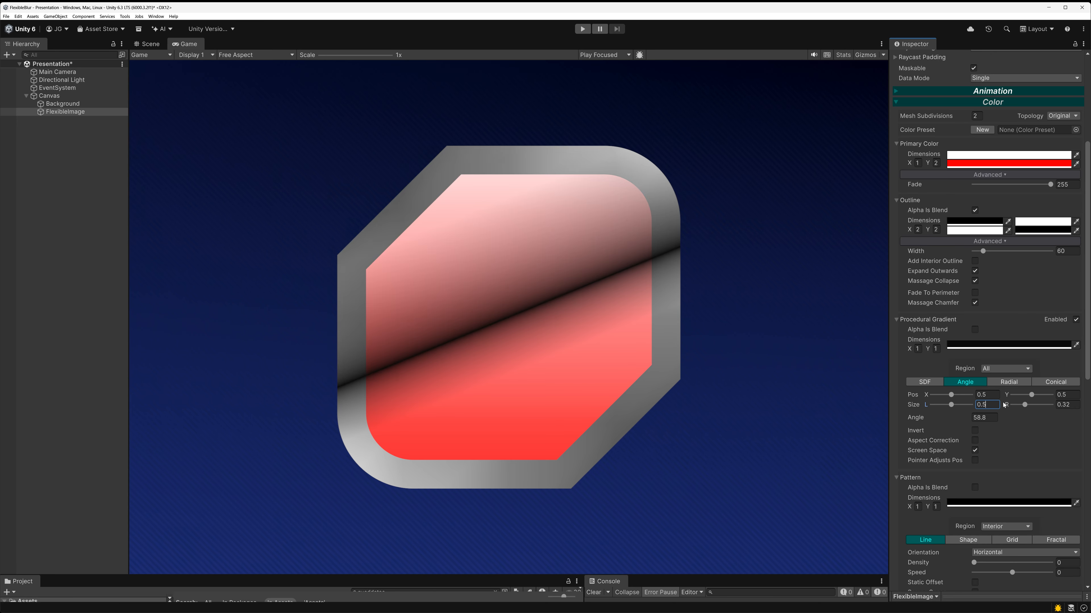
pyautogui.click(1068, 405)
pyautogui.write('0.5')
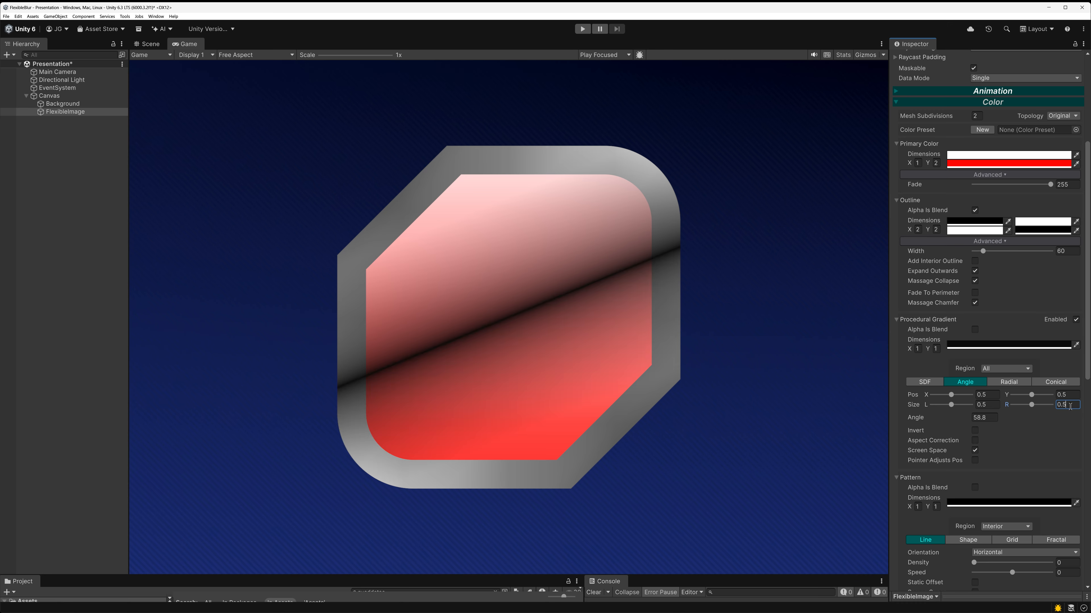
# Set the angle gradient's angle to 50, then disable the procedural gradient.
pyautogui.click(992, 418)
pyautogui.write('50')
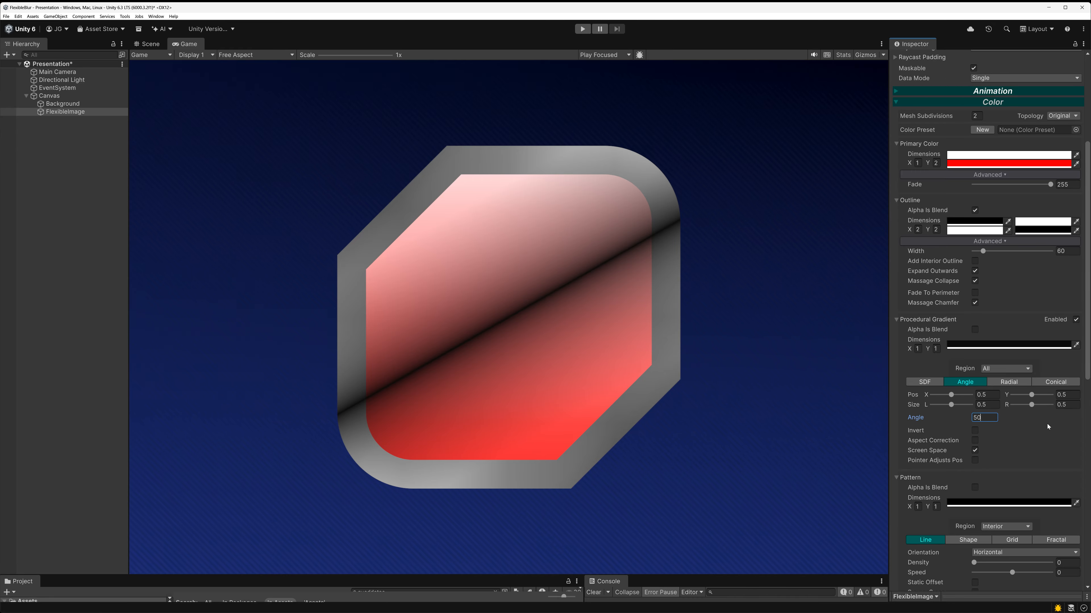
pyautogui.scroll(-1, 1048, 427)
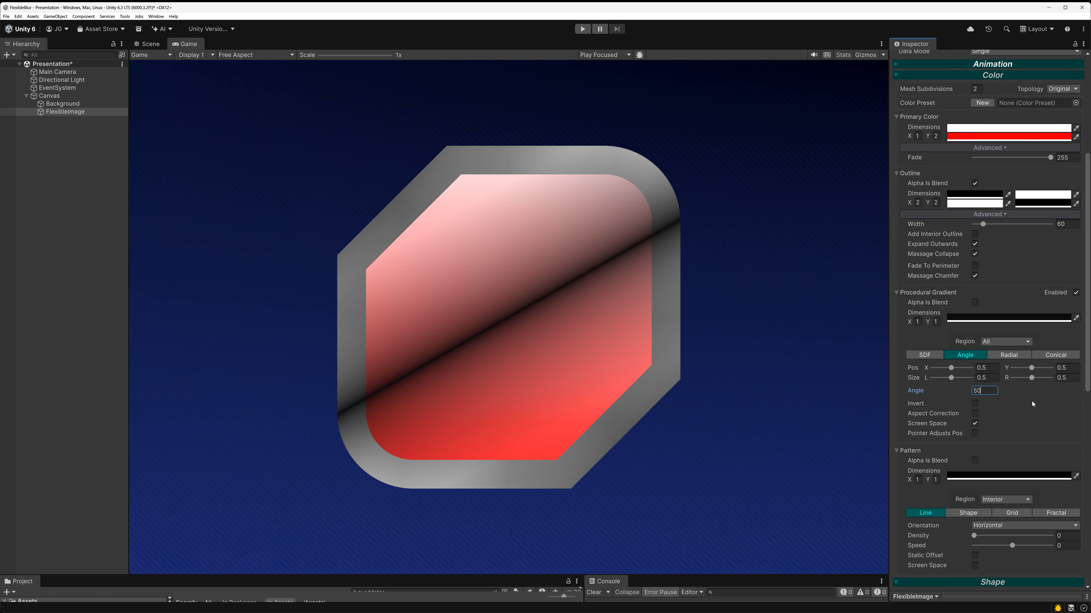
pyautogui.click(1075, 293)
pyautogui.scroll(-1, 909, 373)
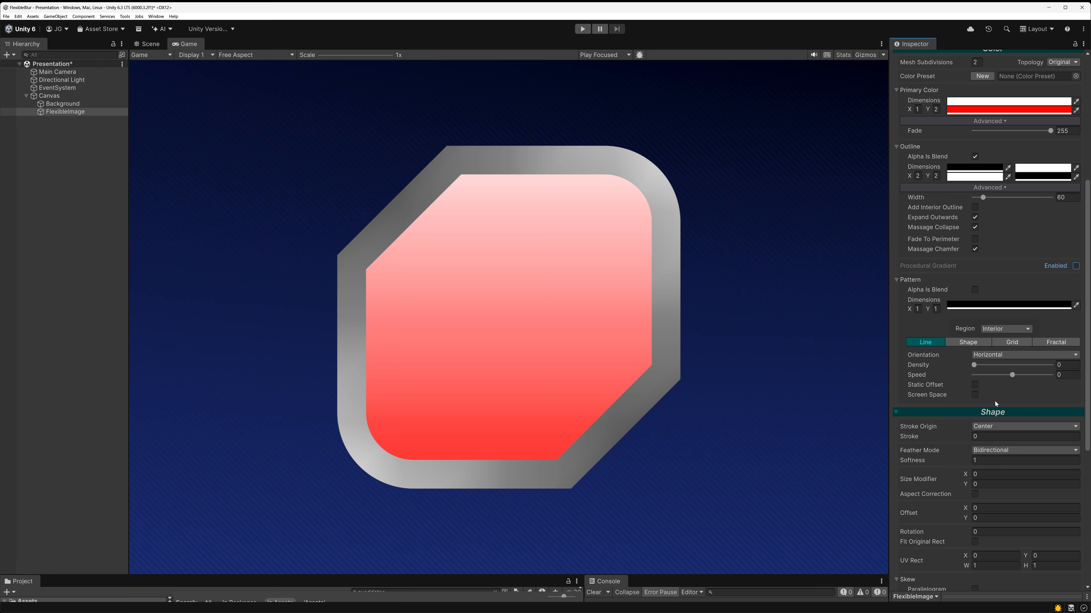
# Set the horizontal line pattern's density to 0.26 and its region to All, trying Outline and Interior first.
pyautogui.scroll(1, 966, 396)
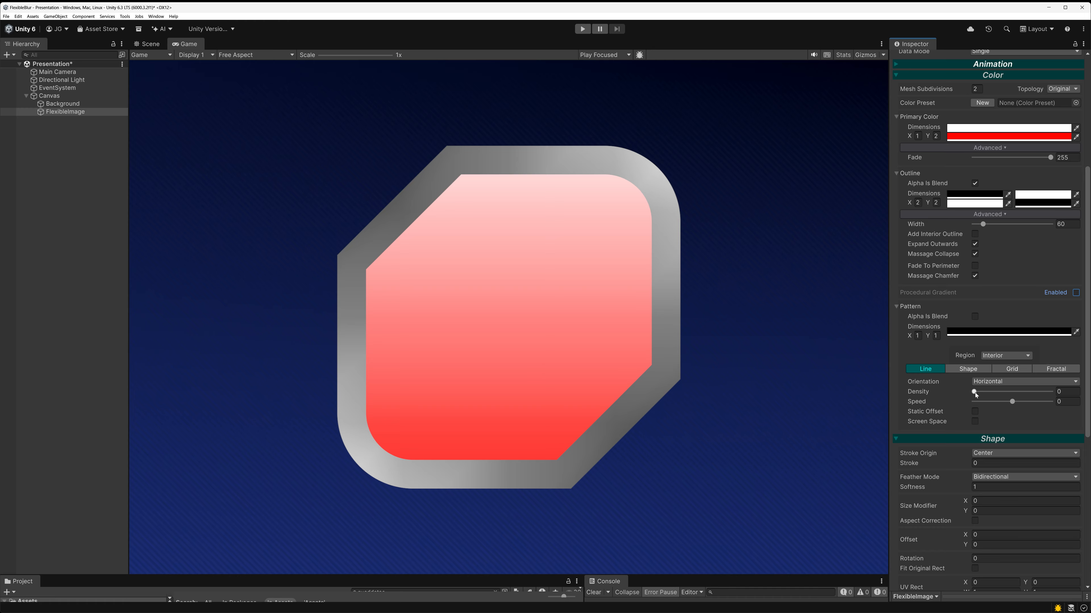
pyautogui.moveTo(975, 393); pyautogui.dragTo(994, 391)
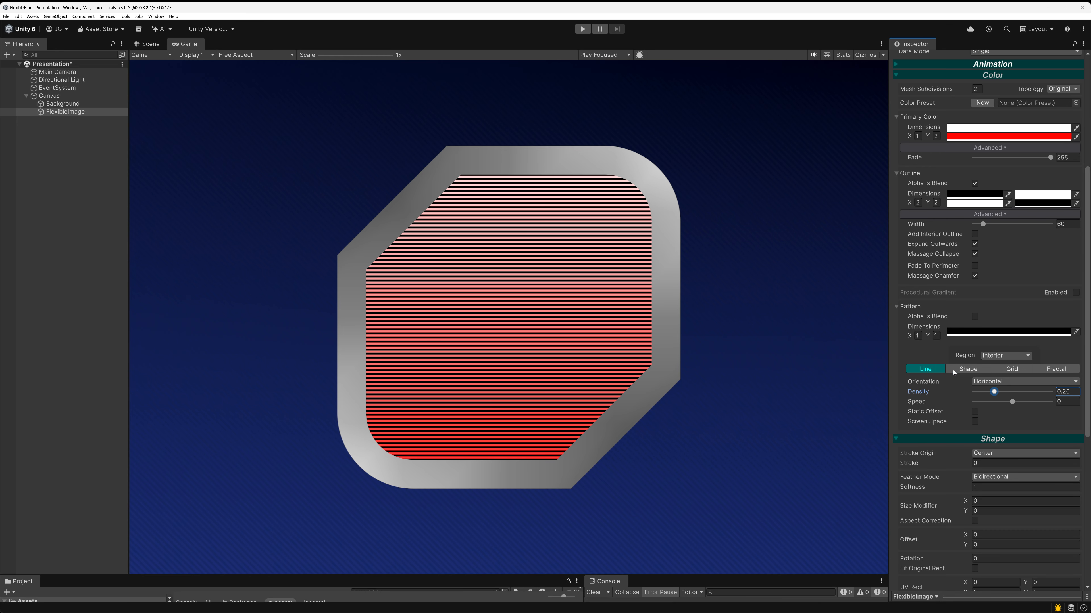
pyautogui.click(1005, 356)
pyautogui.click(999, 375)
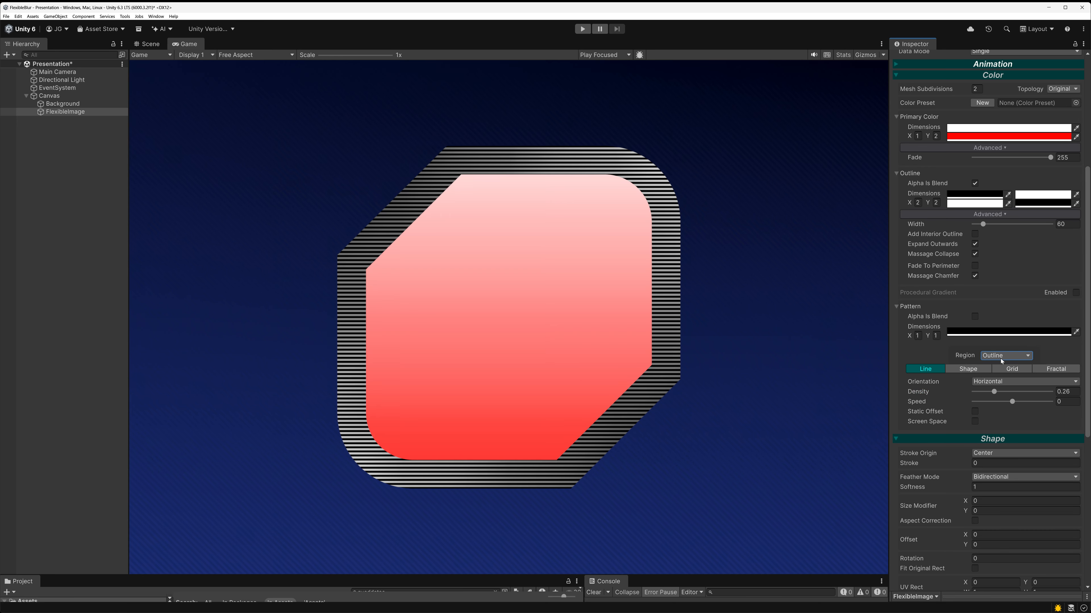
pyautogui.click(1005, 356)
pyautogui.click(999, 365)
pyautogui.click(1005, 355)
pyautogui.click(997, 379)
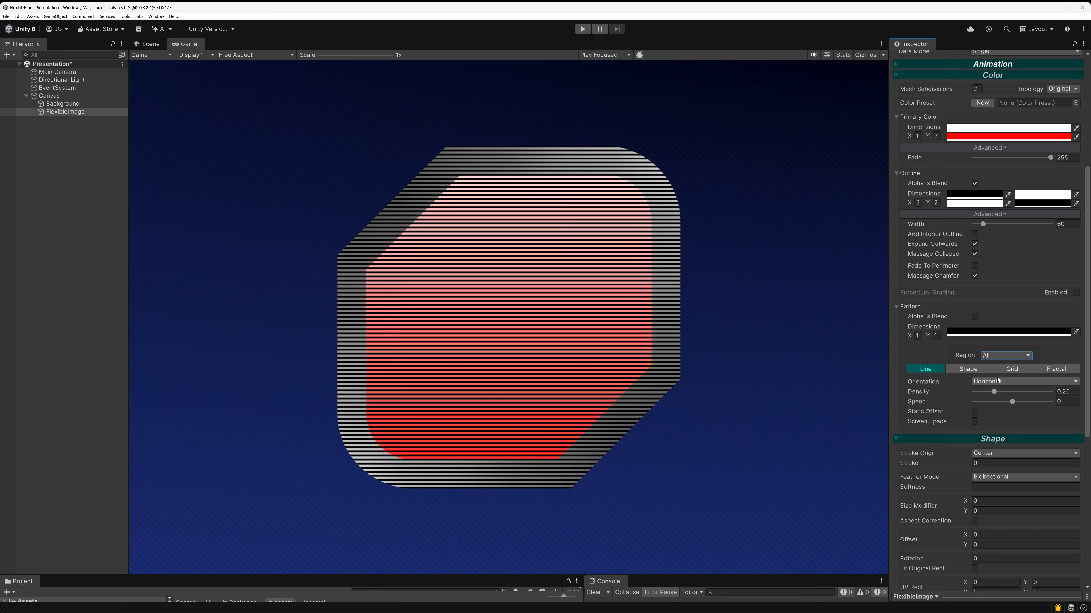
# Set the pattern's region to Interior, enter Play mode, and set the line pattern's speed to about -0.19.
pyautogui.click(1005, 355)
pyautogui.click(995, 366)
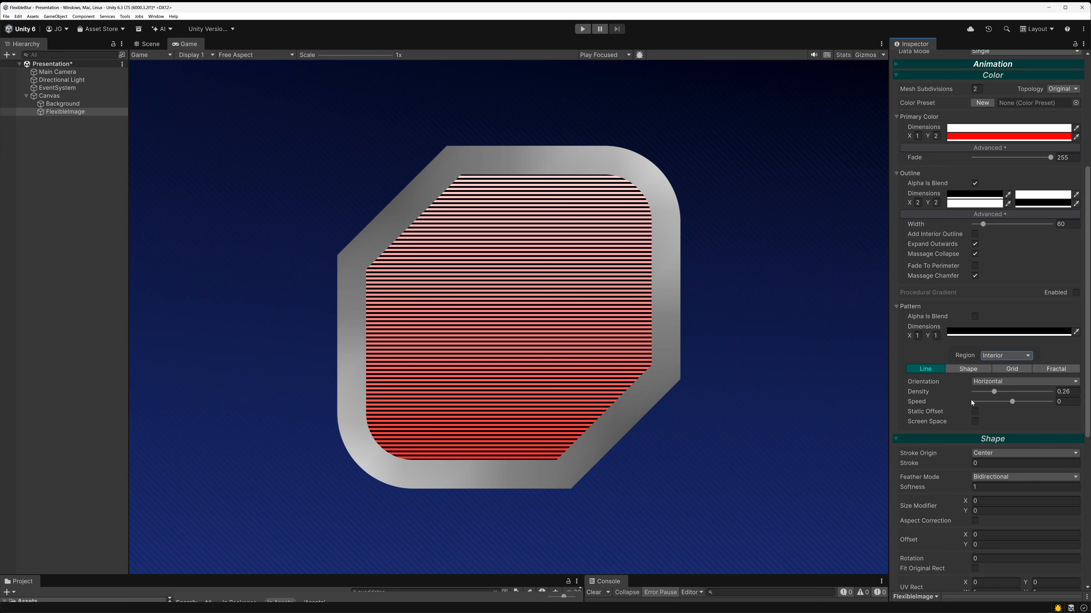
pyautogui.click(582, 29)
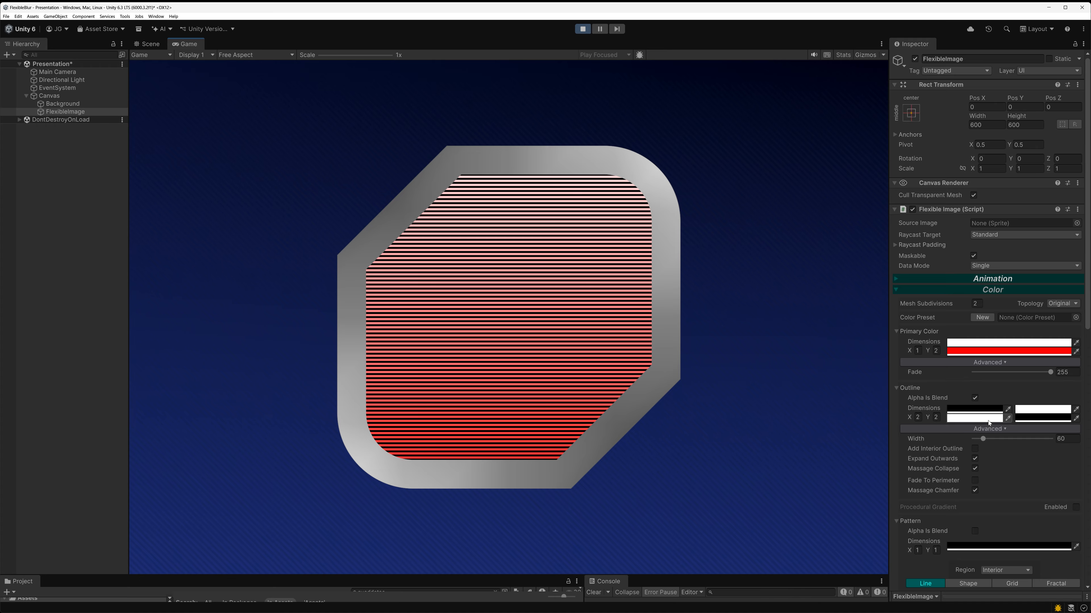
pyautogui.scroll(-13, 992, 434)
pyautogui.scroll(5, 995, 430)
pyautogui.moveTo(1016, 401); pyautogui.dragTo(1006, 403)
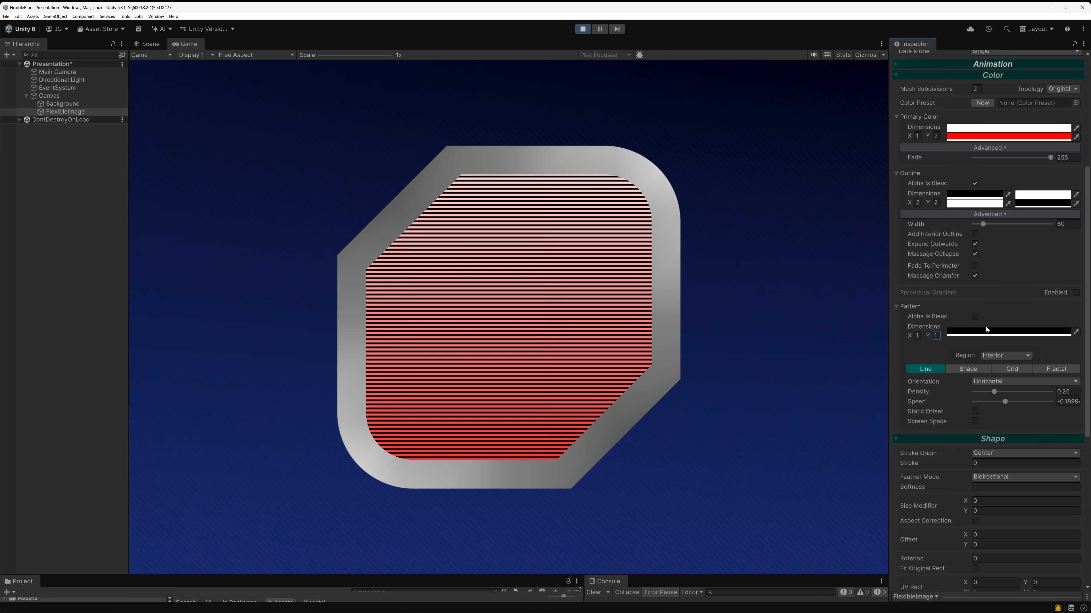
# Lower the pattern color's alpha to 83 and enable Alpha Is Blend for the pattern.
pyautogui.click(971, 334)
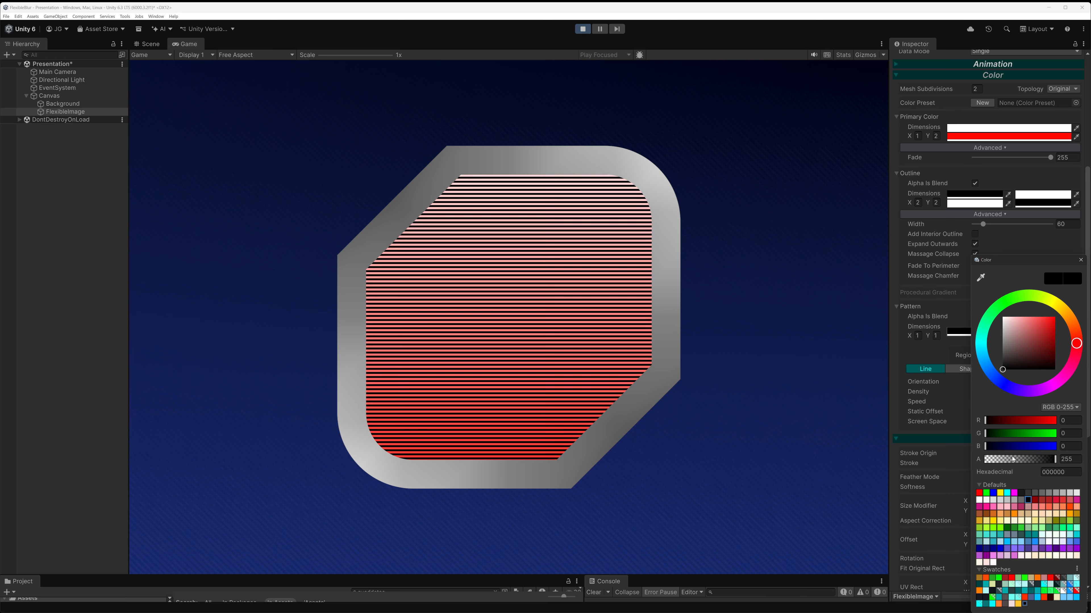
pyautogui.moveTo(1012, 460); pyautogui.dragTo(1007, 459)
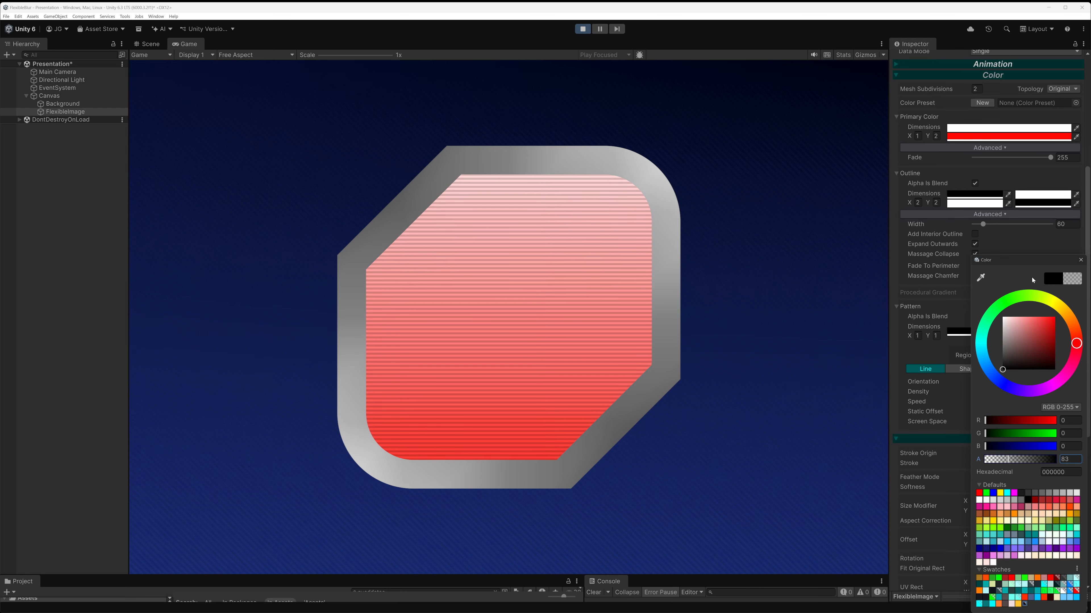
pyautogui.click(1080, 260)
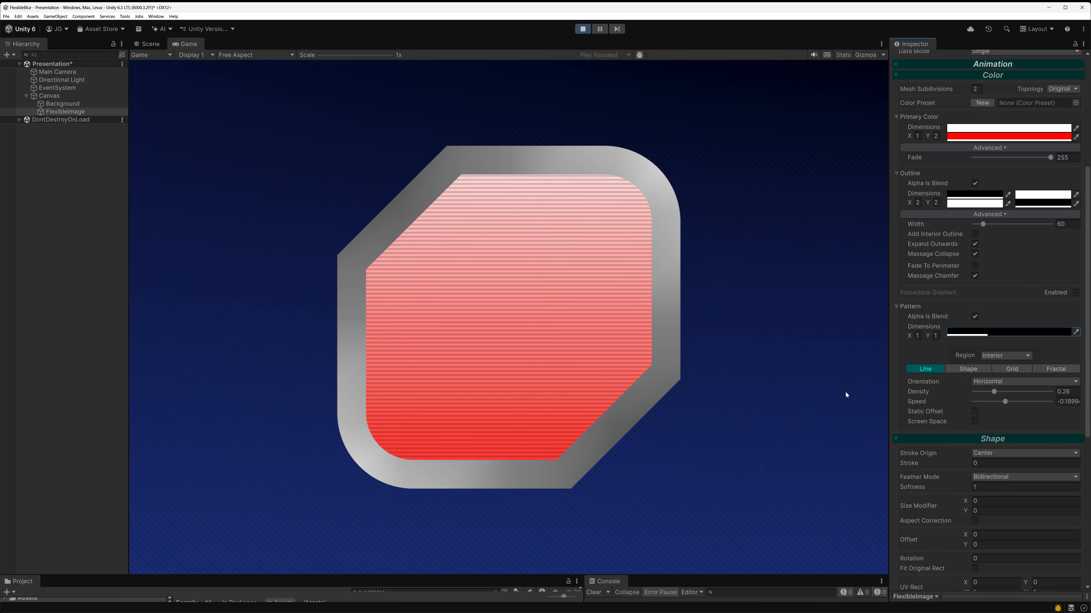
# Try the pattern color's alpha at 255, then set it to 190.
pyautogui.click(1068, 332)
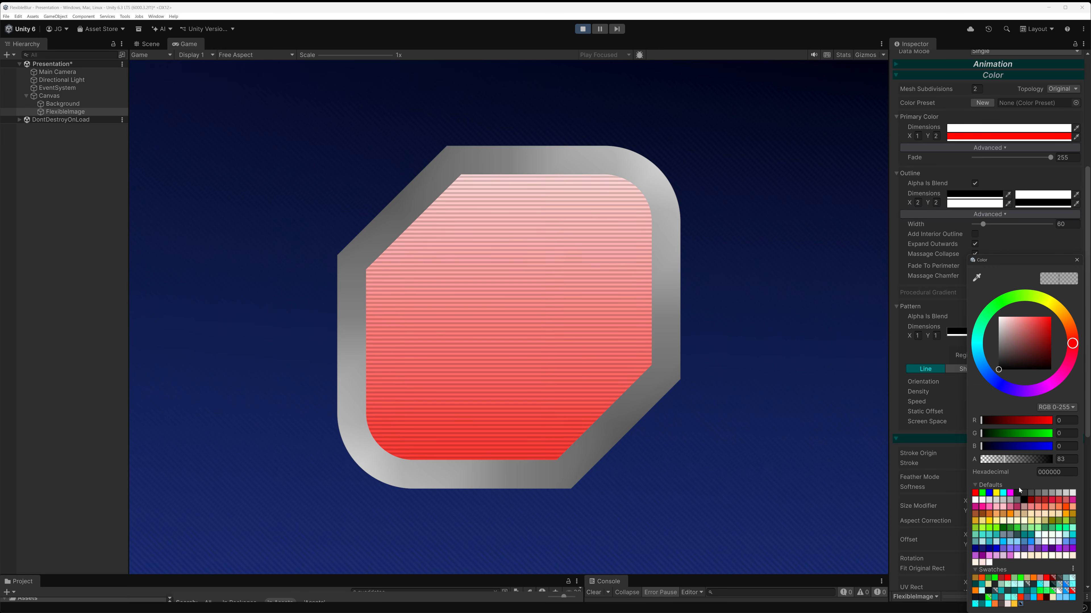
pyautogui.moveTo(1018, 461); pyautogui.dragTo(1056, 459)
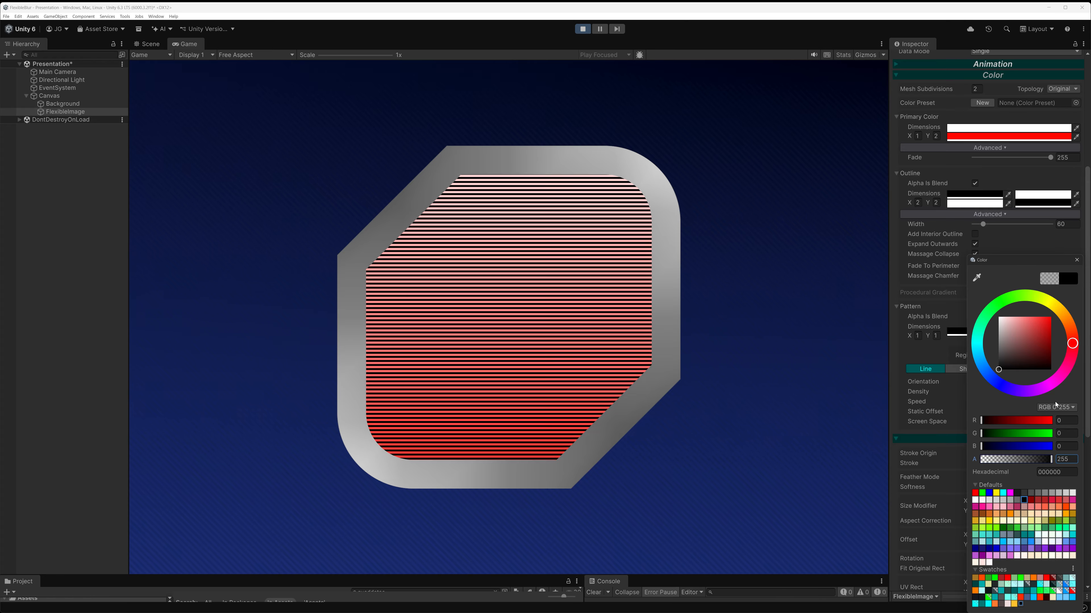
pyautogui.click(1032, 459)
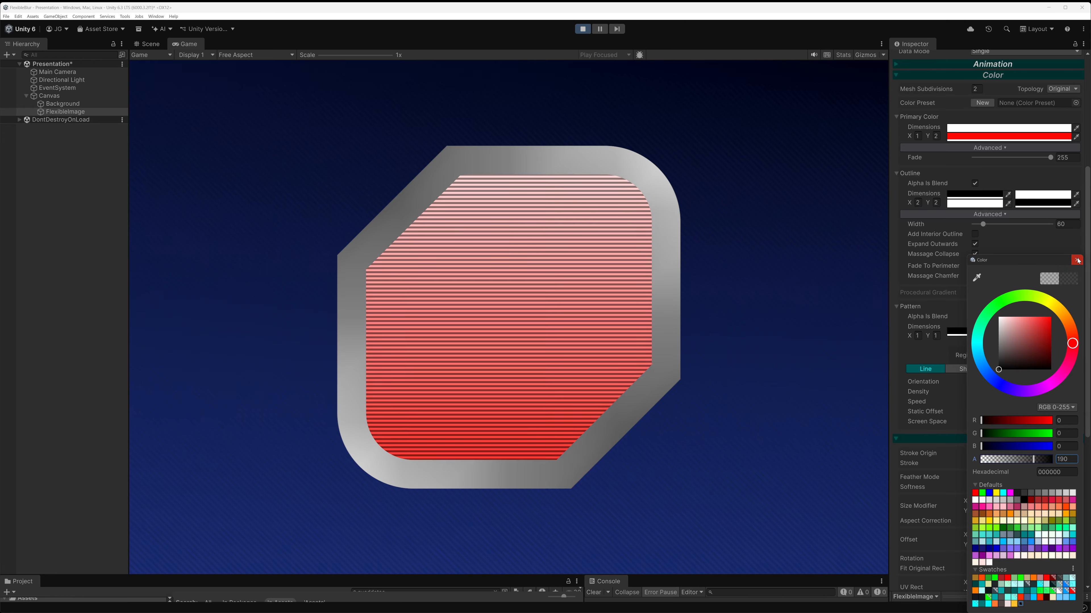
pyautogui.click(1076, 260)
# Give the line pattern a static offset of 10.68 and a density of 0.029.
pyautogui.click(974, 411)
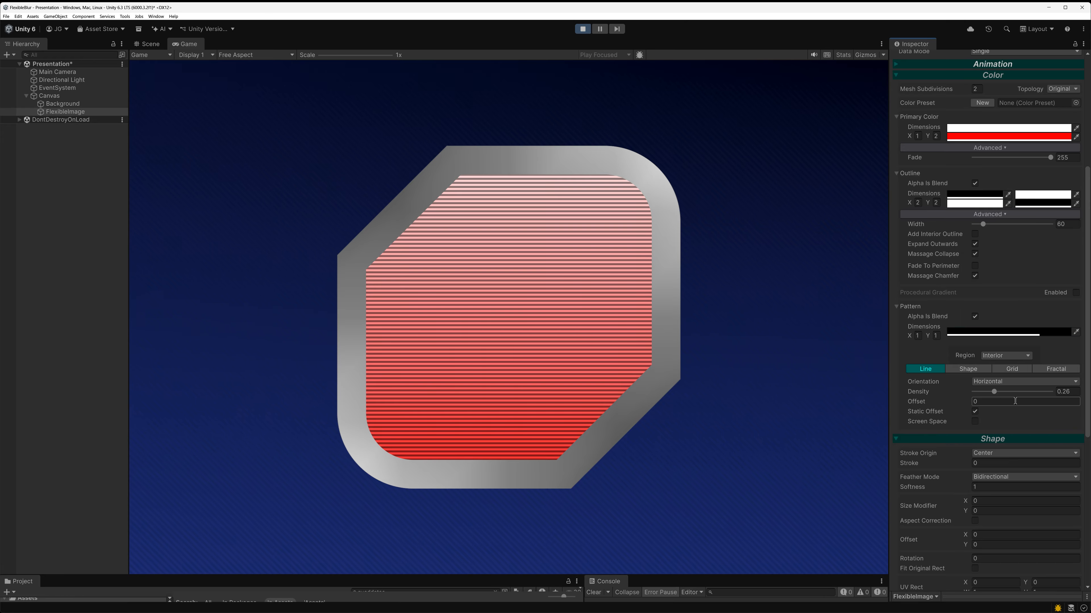
pyautogui.moveTo(115, 387); pyautogui.dragTo(1076, 391)
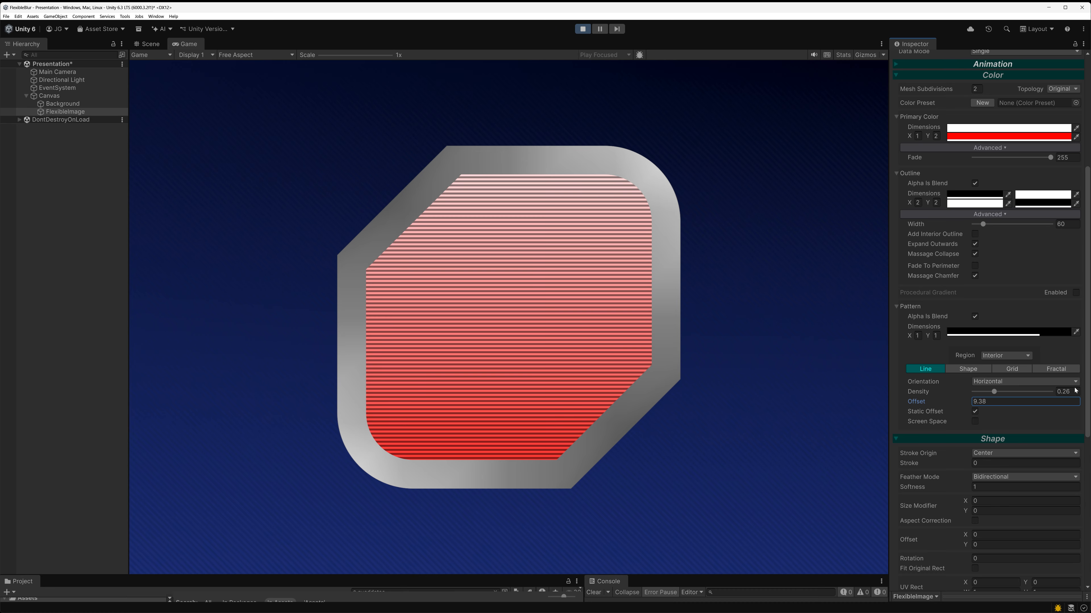
pyautogui.moveTo(994, 392); pyautogui.dragTo(944, 410)
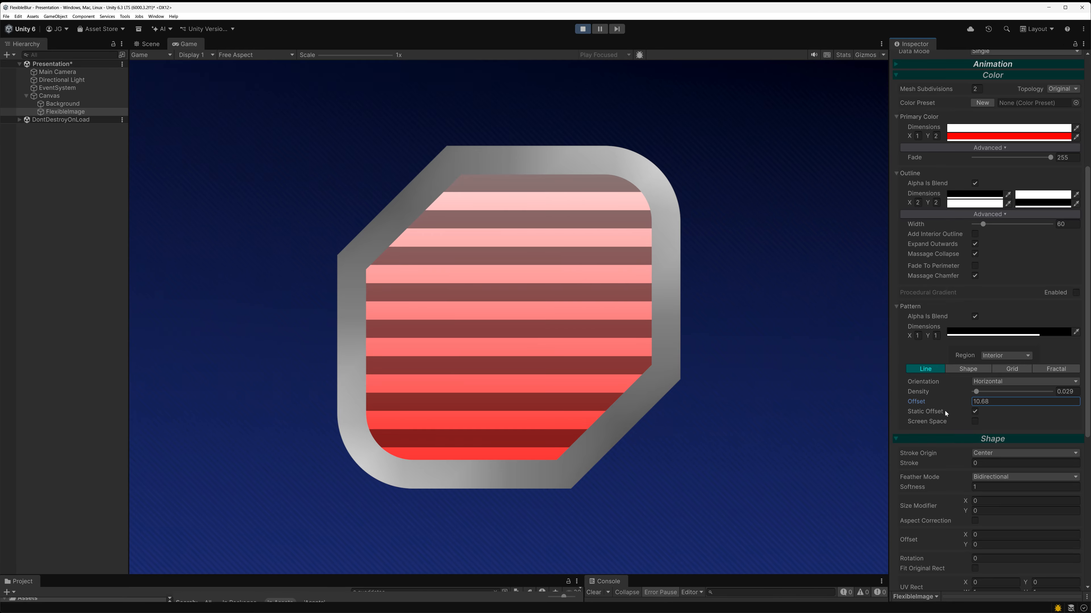
# Try the Vertical and Slash line orientations, then use Backslash with an offset of 6.25.
pyautogui.click(987, 382)
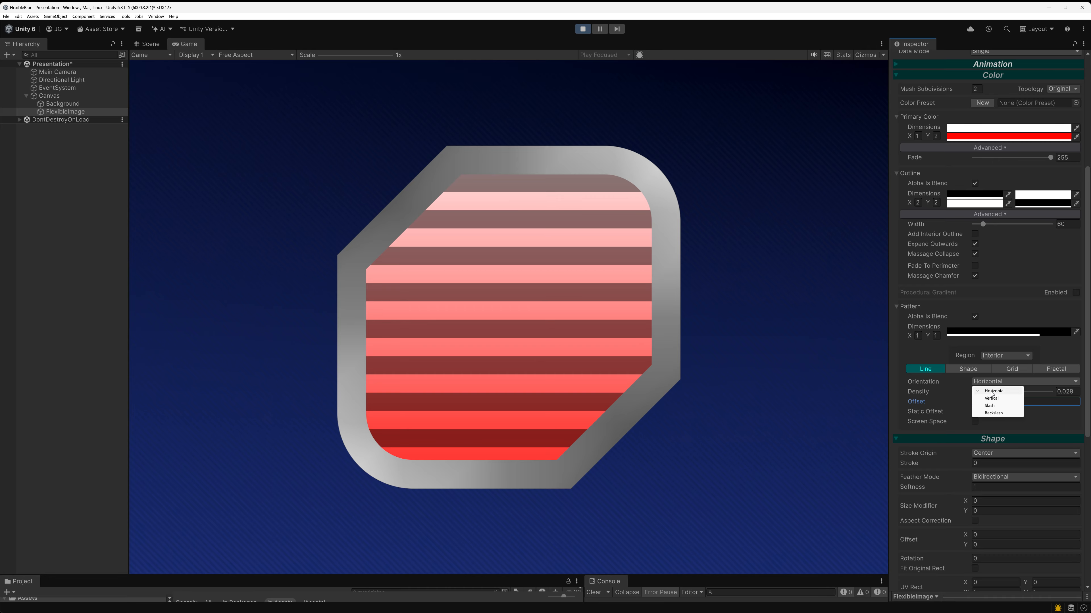
pyautogui.click(984, 390)
pyautogui.click(982, 382)
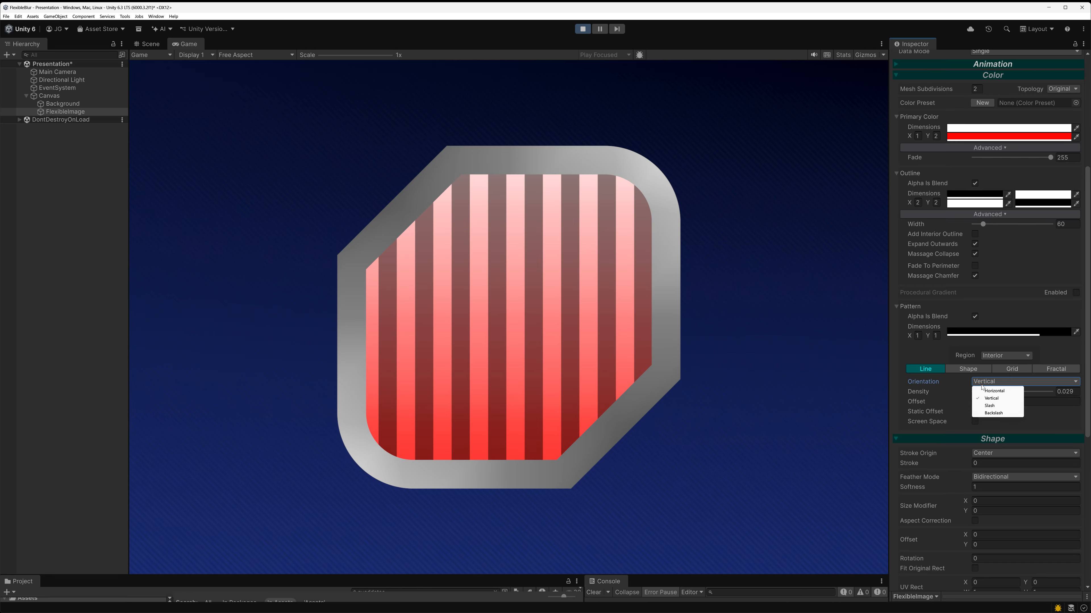
pyautogui.click(988, 405)
pyautogui.click(983, 382)
pyautogui.click(993, 414)
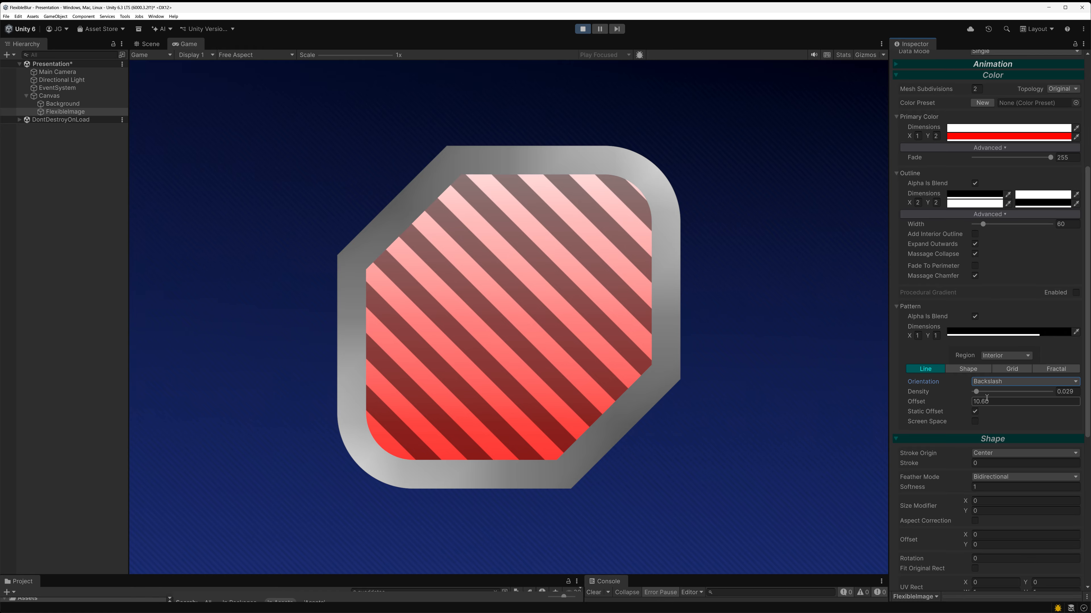
pyautogui.moveTo(917, 402); pyautogui.dragTo(896, 405)
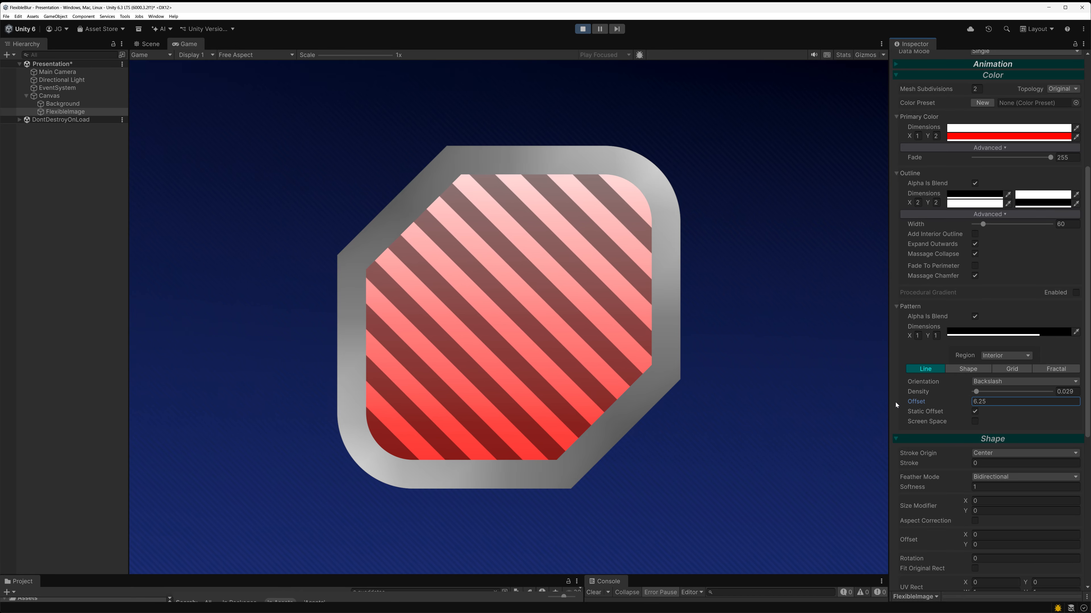
# Switch the pattern type to Shape and set its offset to 0.
pyautogui.click(968, 368)
pyautogui.click(988, 381)
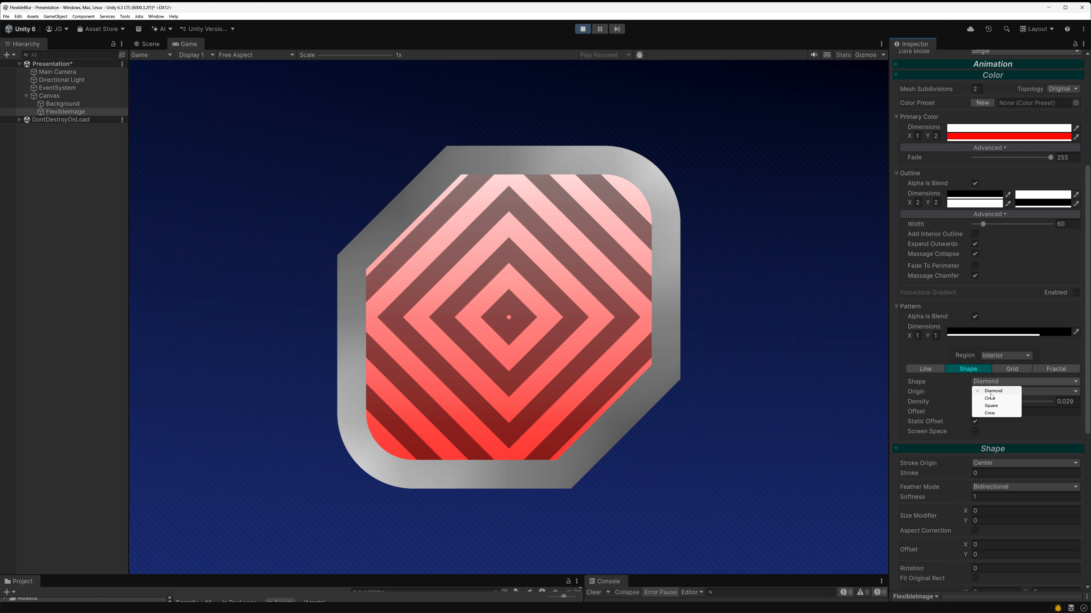
pyautogui.click(969, 404)
pyautogui.click(979, 412)
pyautogui.write('0')
pyautogui.press('Return')
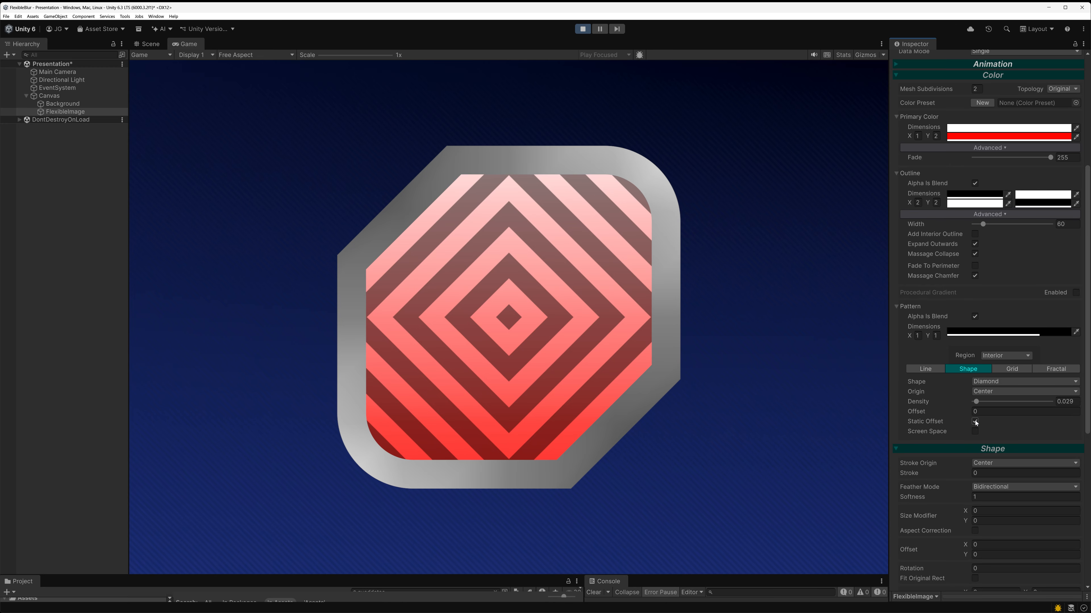
# Try the Circle, Square and Cross shapes for the pattern, then return it to Diamond.
pyautogui.click(987, 386)
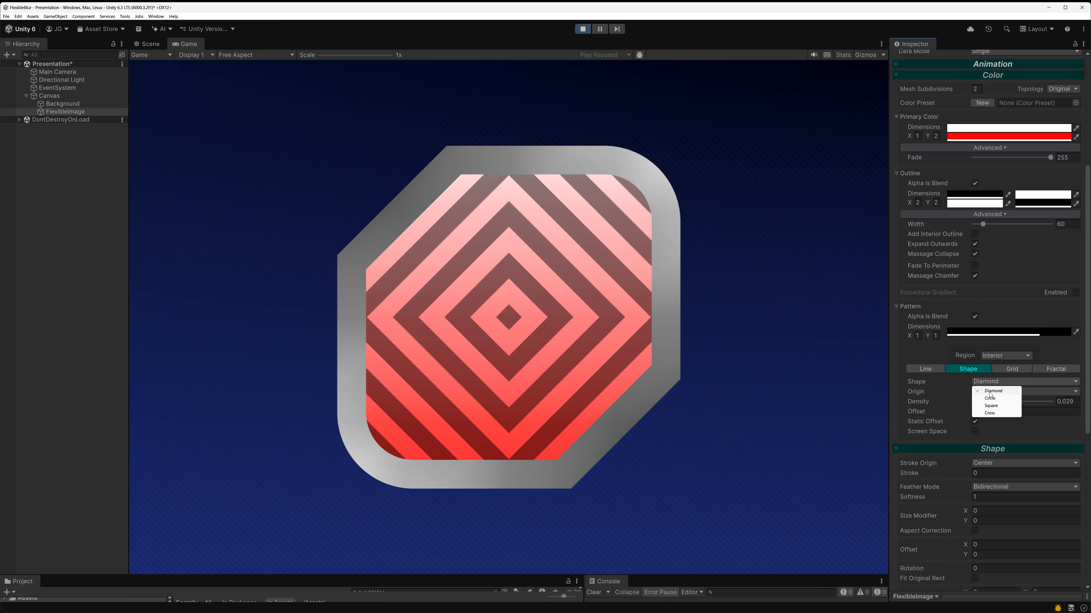
pyautogui.click(985, 388)
pyautogui.click(985, 387)
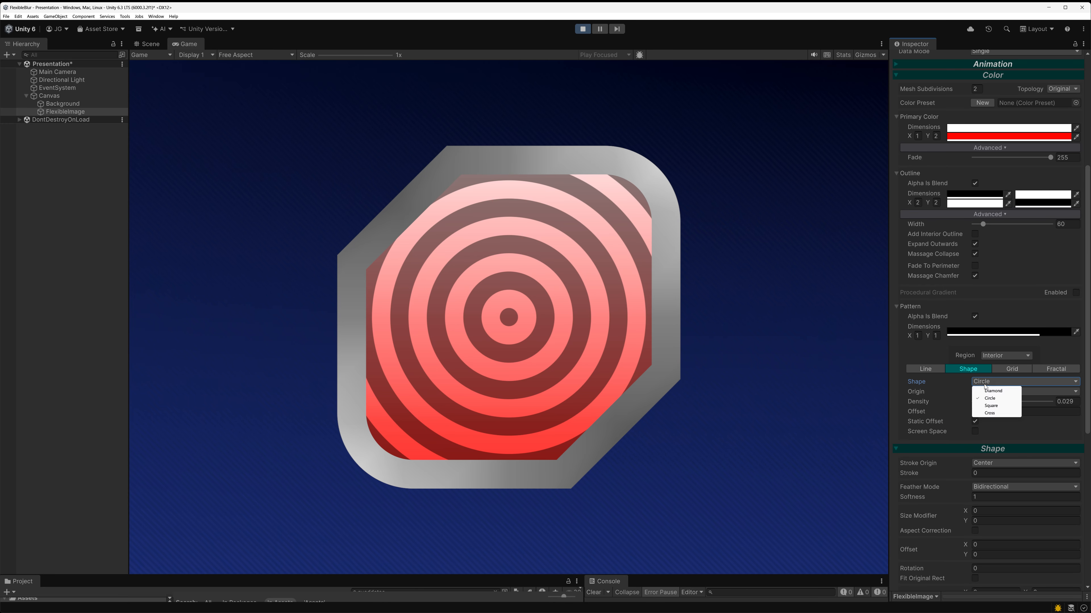
pyautogui.click(990, 405)
pyautogui.click(986, 382)
pyautogui.click(990, 413)
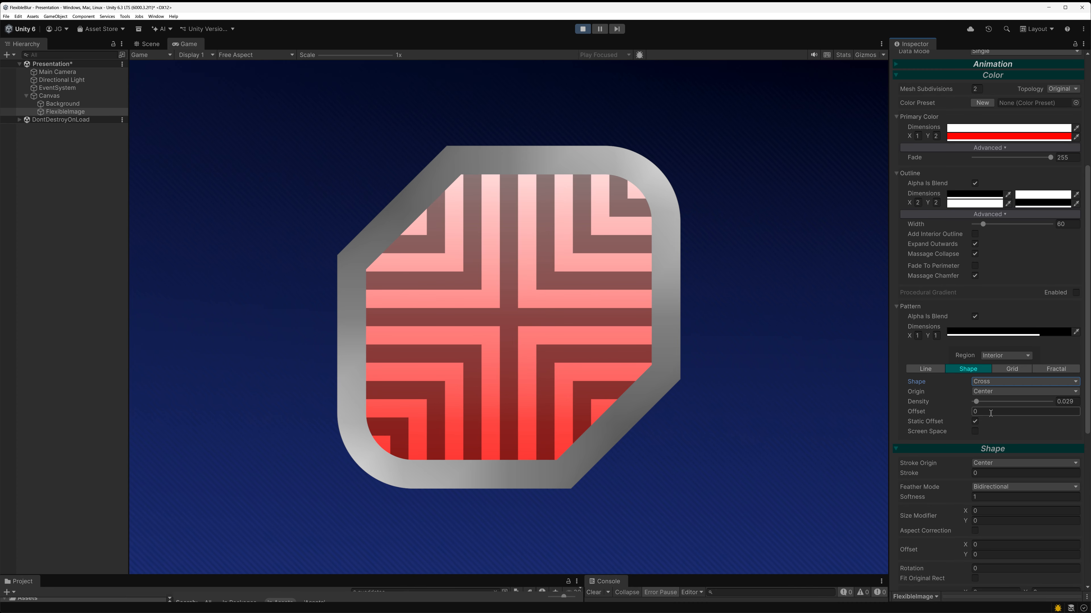
pyautogui.click(980, 382)
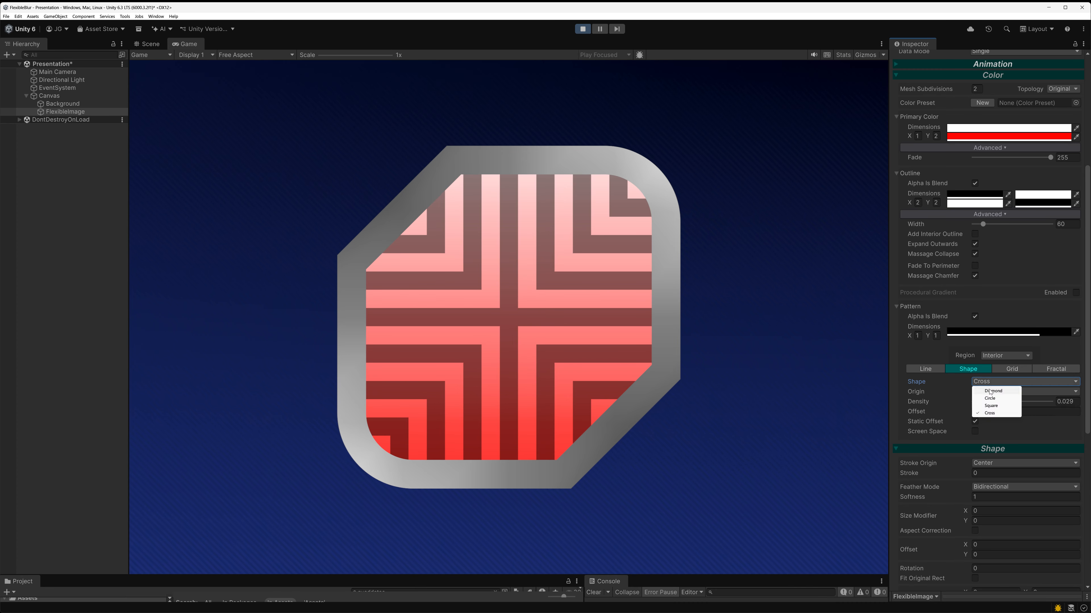
pyautogui.click(976, 386)
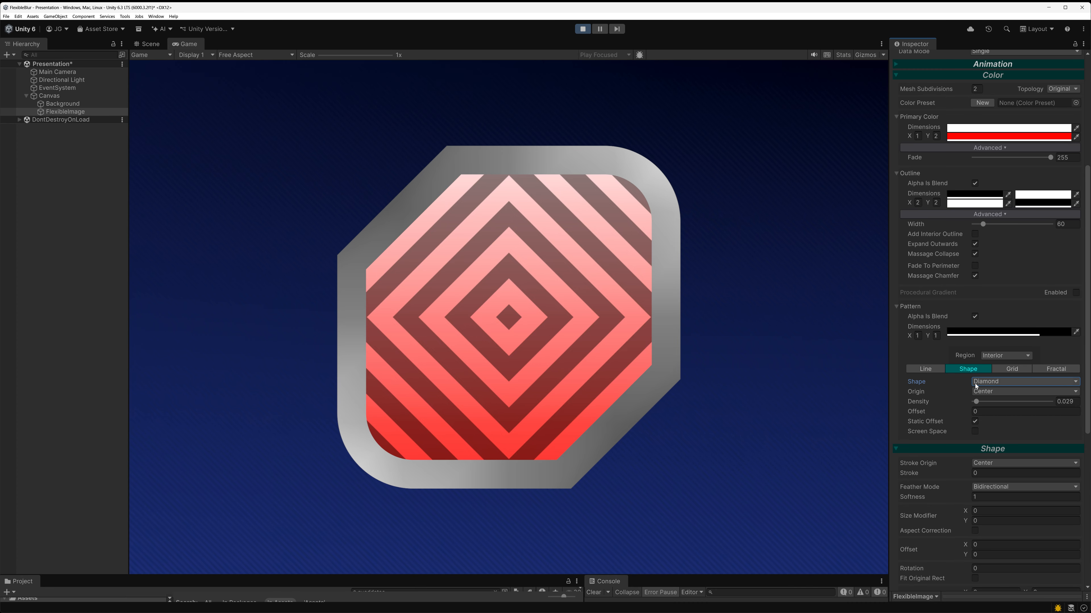
# Set the diamond pattern's origin to Left, trying Bottom along the way.
pyautogui.click(988, 391)
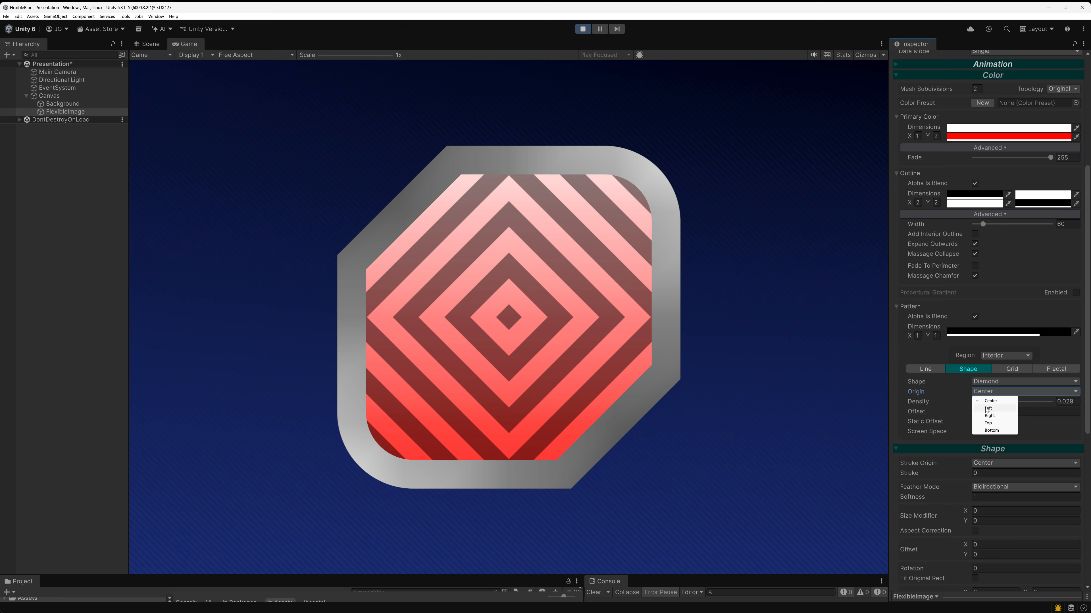
pyautogui.click(986, 410)
pyautogui.click(990, 394)
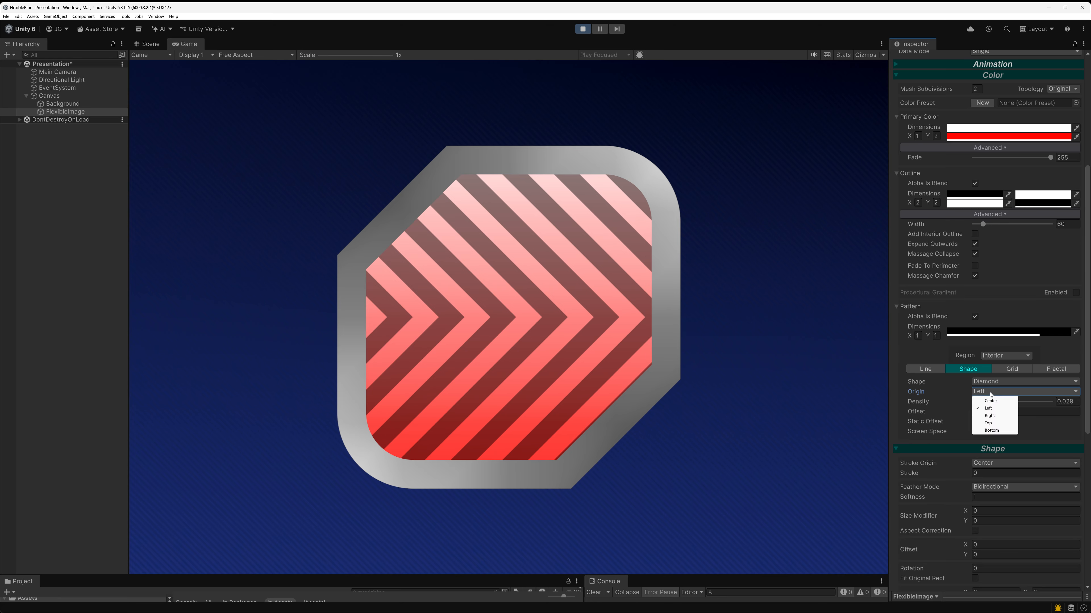
pyautogui.click(992, 434)
pyautogui.click(1000, 391)
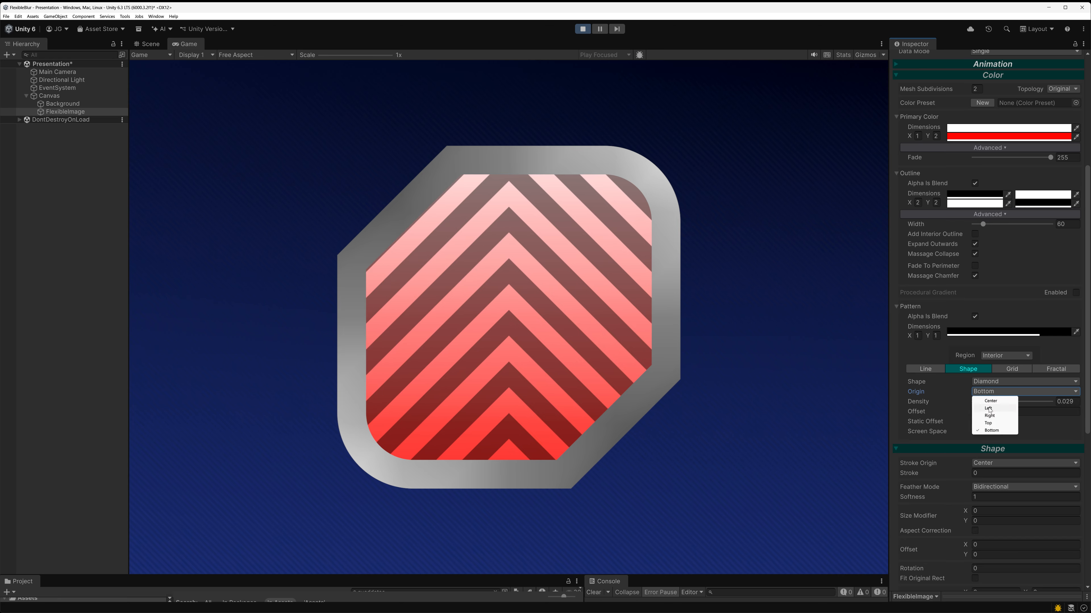
pyautogui.click(988, 406)
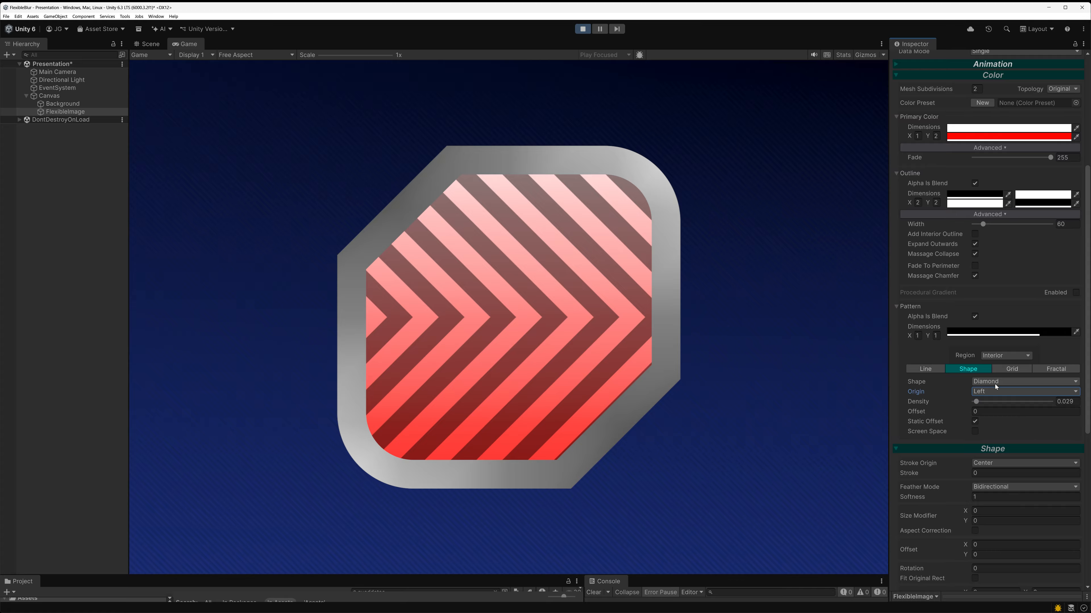
# Turn off the diamond pattern's static offset and set its speed to 0.1.
pyautogui.scroll(3, 1026, 363)
pyautogui.scroll(-3, 1026, 363)
pyautogui.click(974, 421)
pyautogui.click(1061, 411)
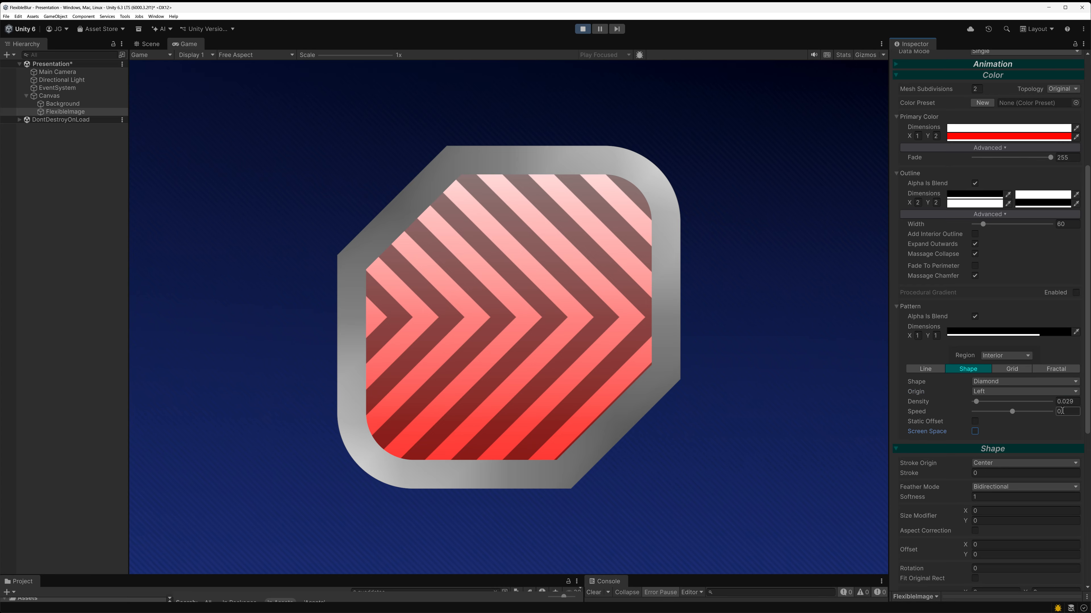
pyautogui.click(1061, 412)
pyautogui.write('0.1')
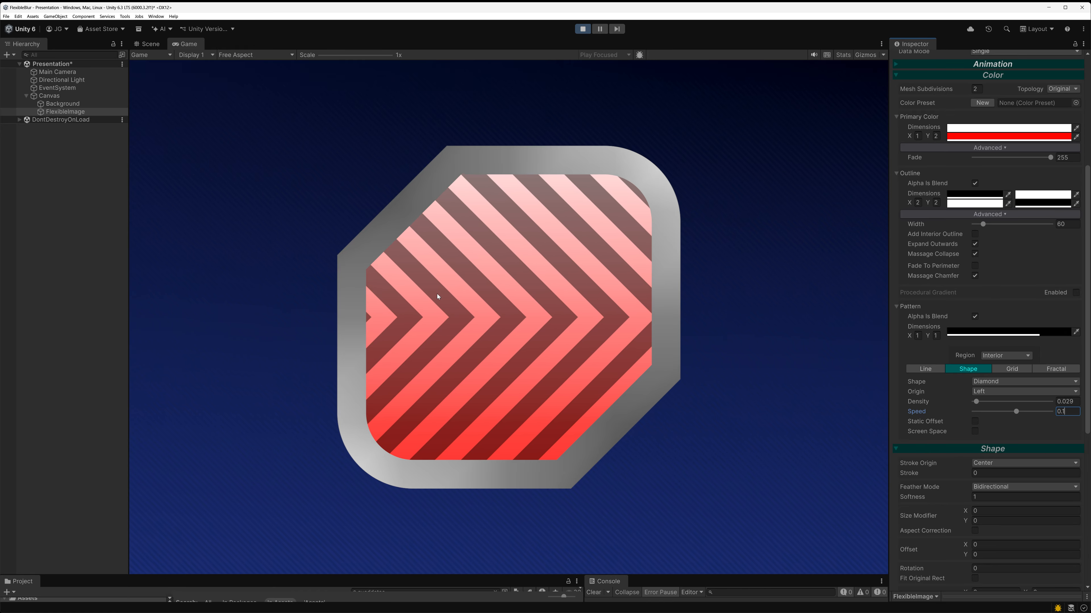
# Try reducing the FlexibleImage's height to about 108, then undo the height change.
pyautogui.scroll(5, 986, 244)
pyautogui.scroll(2, 986, 244)
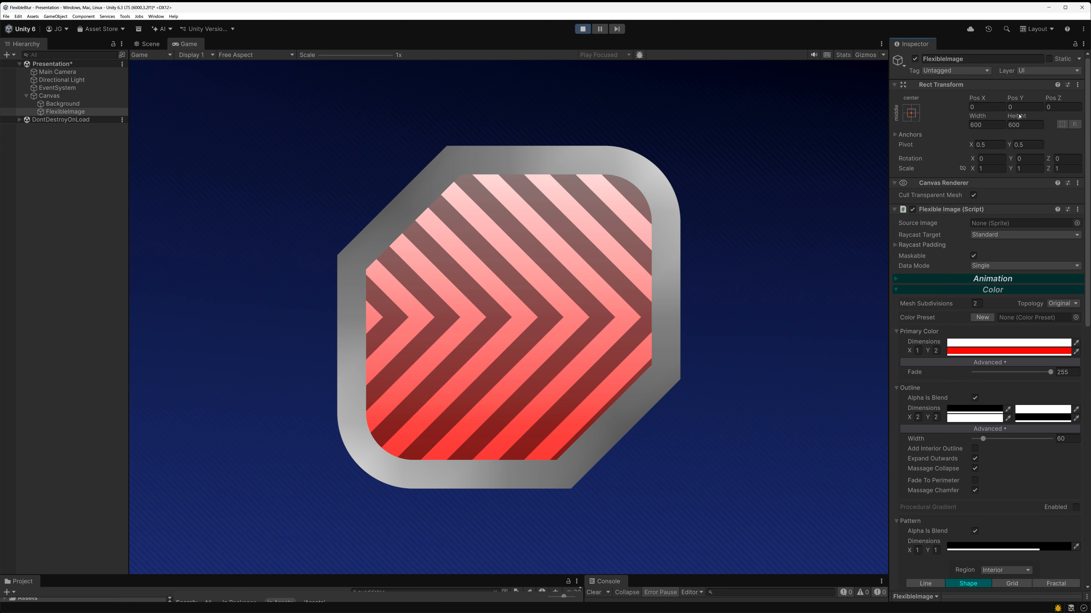
pyautogui.moveTo(1017, 116); pyautogui.dragTo(1076, 15)
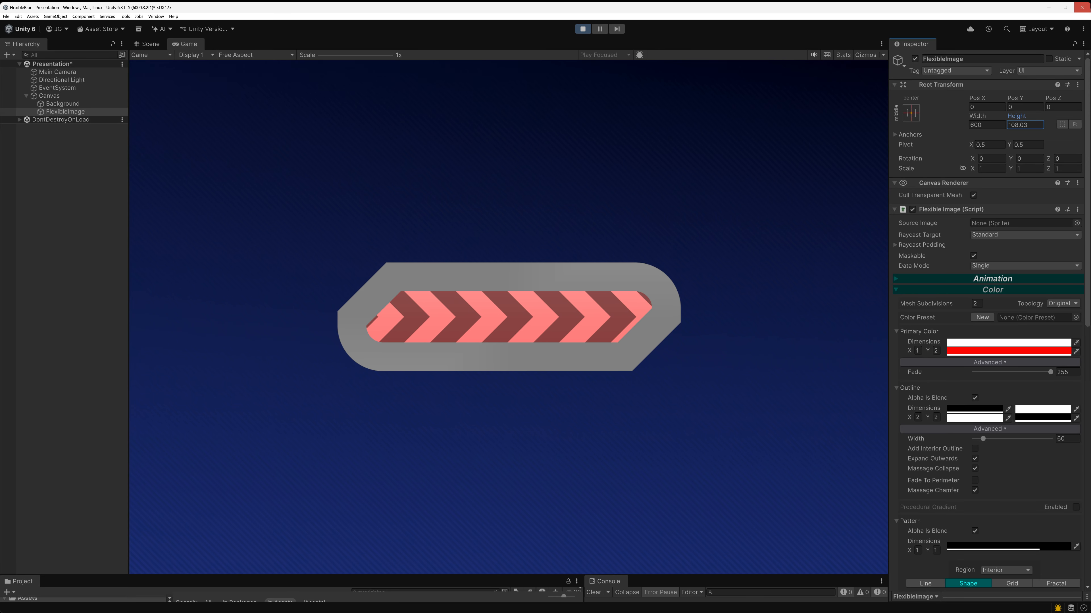
pyautogui.hotkey('ctrl', 'z')
# Switch the pattern type to Grid and set its density to 0.107.
pyautogui.scroll(-8, 986, 399)
pyautogui.scroll(2, 978, 396)
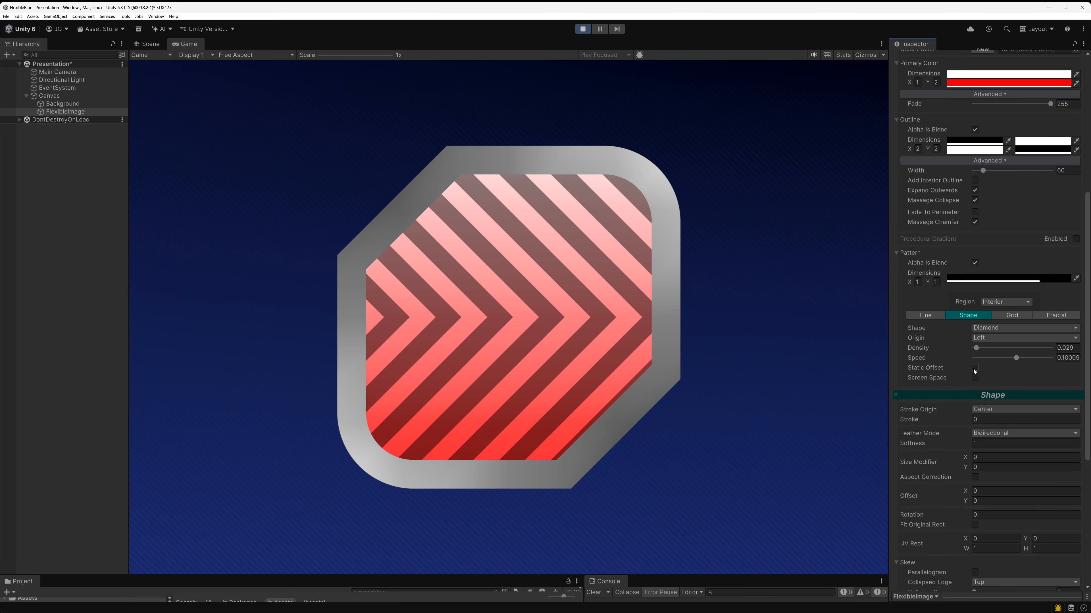
pyautogui.click(1011, 315)
pyautogui.moveTo(976, 338)
pyautogui.mouseDown()
pyautogui.moveTo(998, 339)
pyautogui.moveTo(990, 339)
pyautogui.mouseUp()
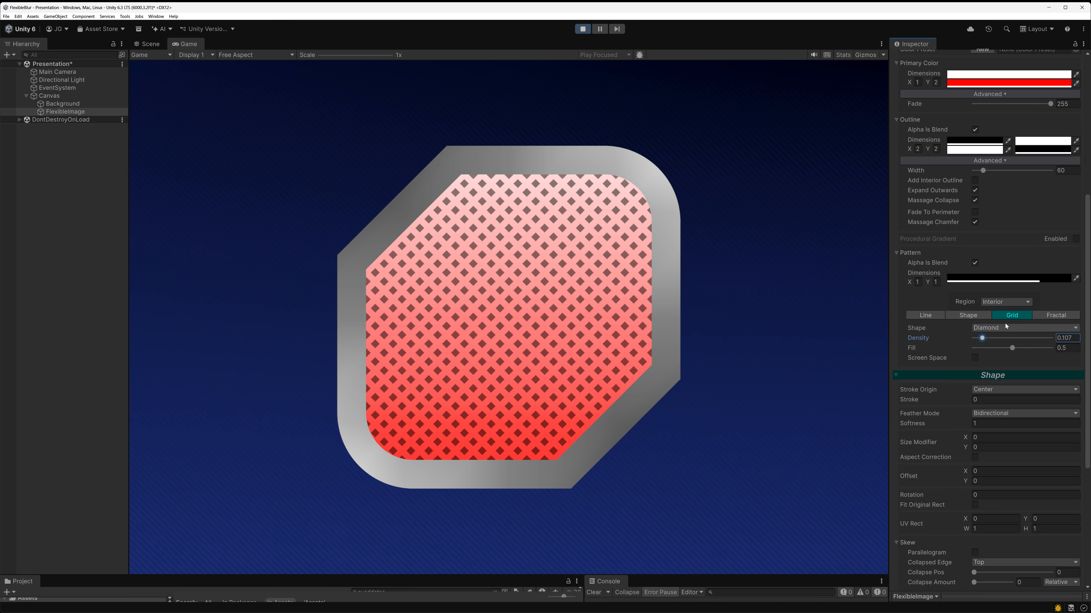
# Try the Square grid shape, then return to Diamond with a density of 0.163 and a fill of 0.5.
pyautogui.click(1006, 328)
pyautogui.click(994, 347)
pyautogui.click(992, 332)
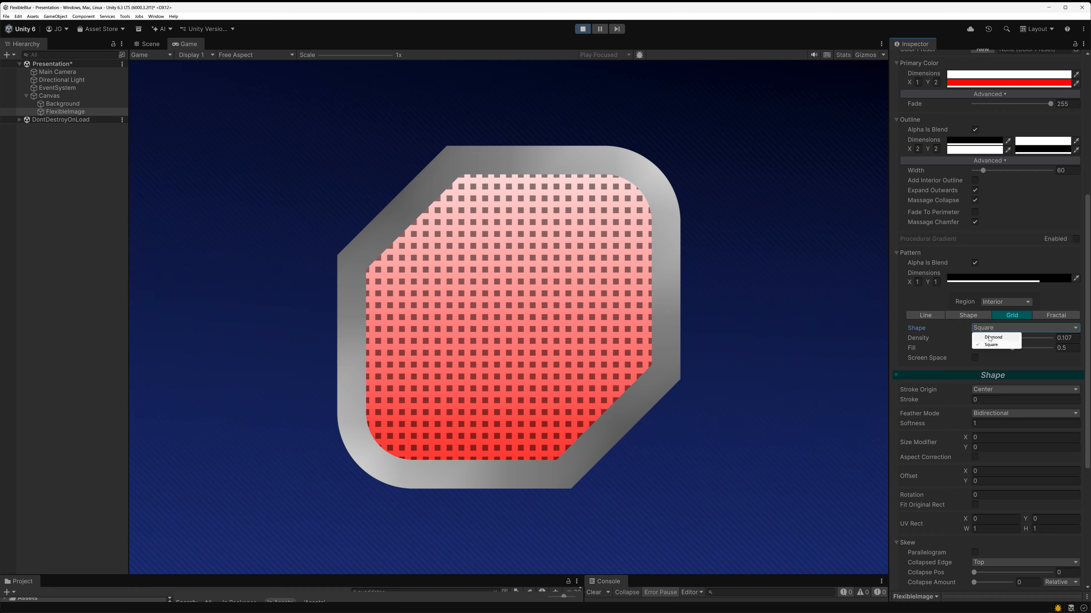
pyautogui.click(990, 338)
pyautogui.moveTo(1013, 348)
pyautogui.mouseDown()
pyautogui.moveTo(974, 349)
pyautogui.moveTo(1062, 349)
pyautogui.moveTo(1000, 353)
pyautogui.moveTo(1014, 353)
pyautogui.mouseUp()
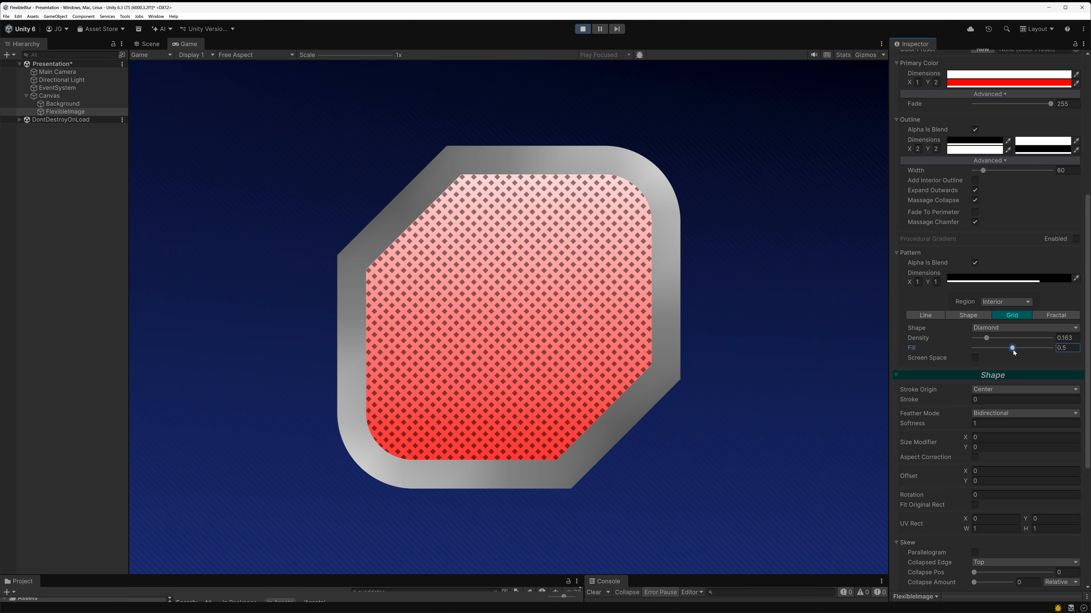
# Switch the pattern type to Fractal with a density of 0.252 and a fractal value of 0.359.
pyautogui.click(1048, 315)
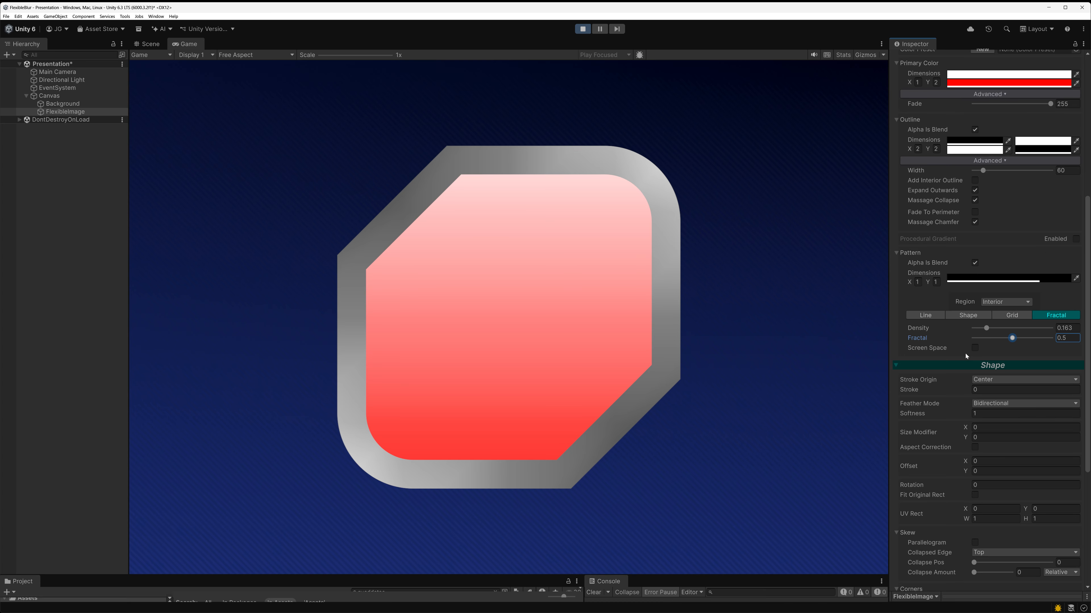
pyautogui.moveTo(1009, 338)
pyautogui.mouseDown()
pyautogui.moveTo(1020, 339)
pyautogui.moveTo(973, 329)
pyautogui.moveTo(1039, 330)
pyautogui.moveTo(993, 330)
pyautogui.moveTo(1014, 339)
pyautogui.mouseUp()
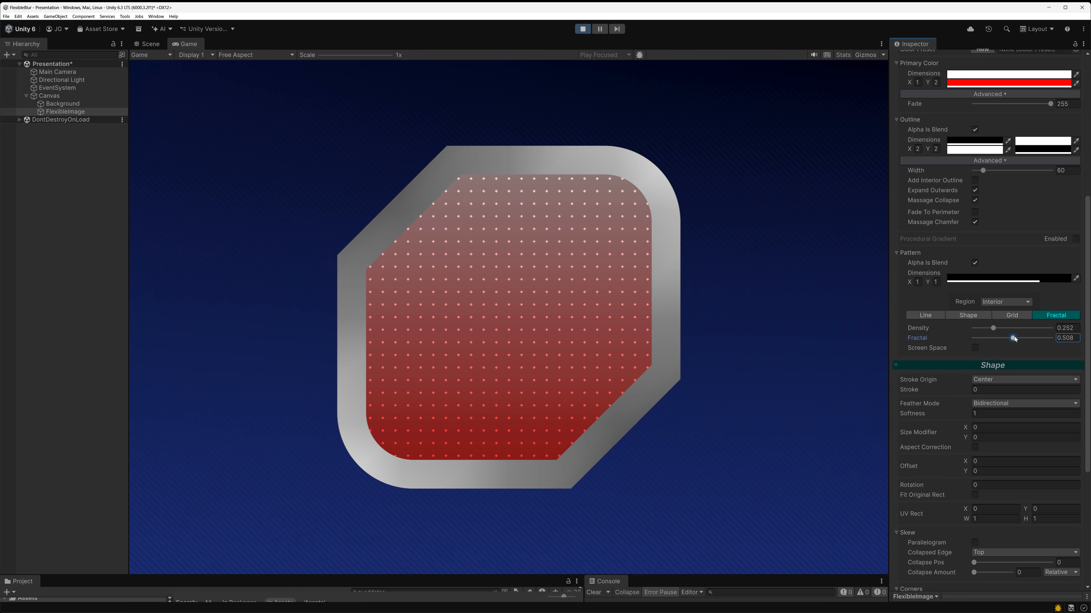
pyautogui.moveTo(1016, 339); pyautogui.dragTo(1059, 339)
pyautogui.click(1068, 339)
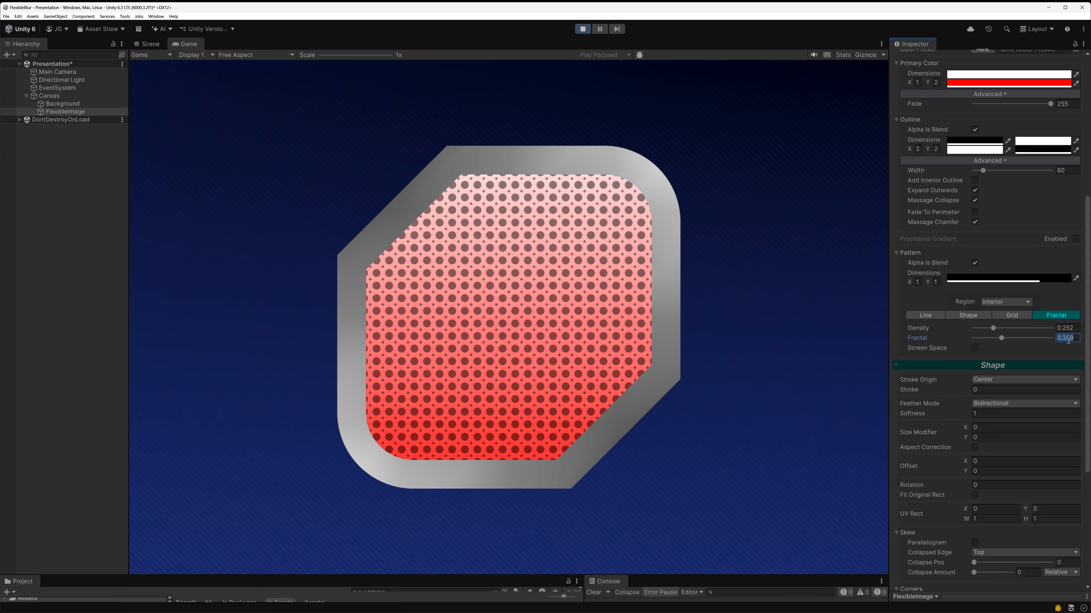
# Turn on Screen Space for the fractal pattern.
pyautogui.scroll(5, 941, 313)
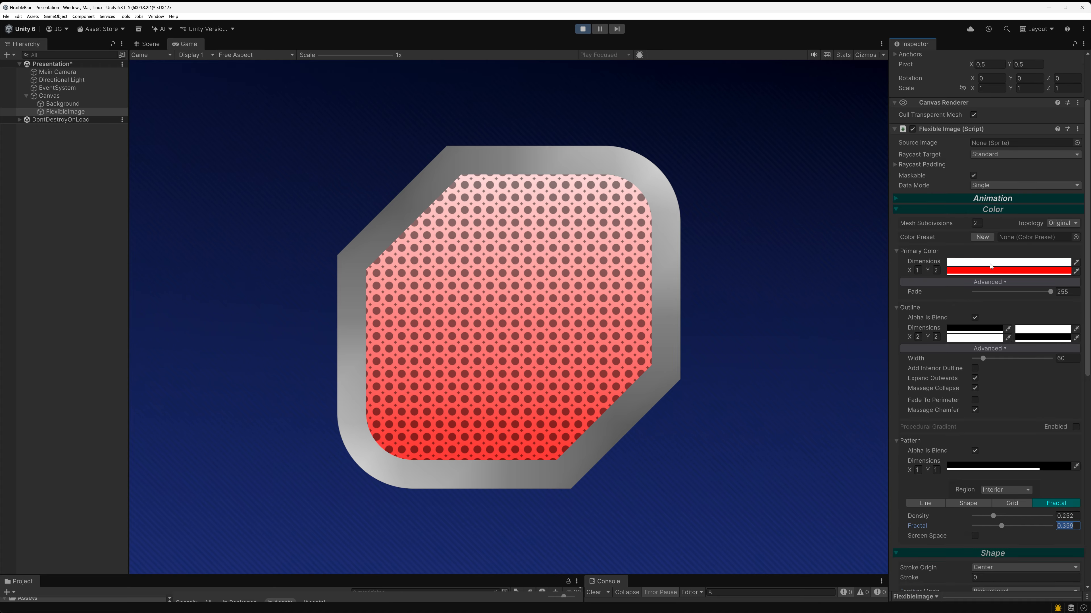
pyautogui.scroll(-1, 923, 287)
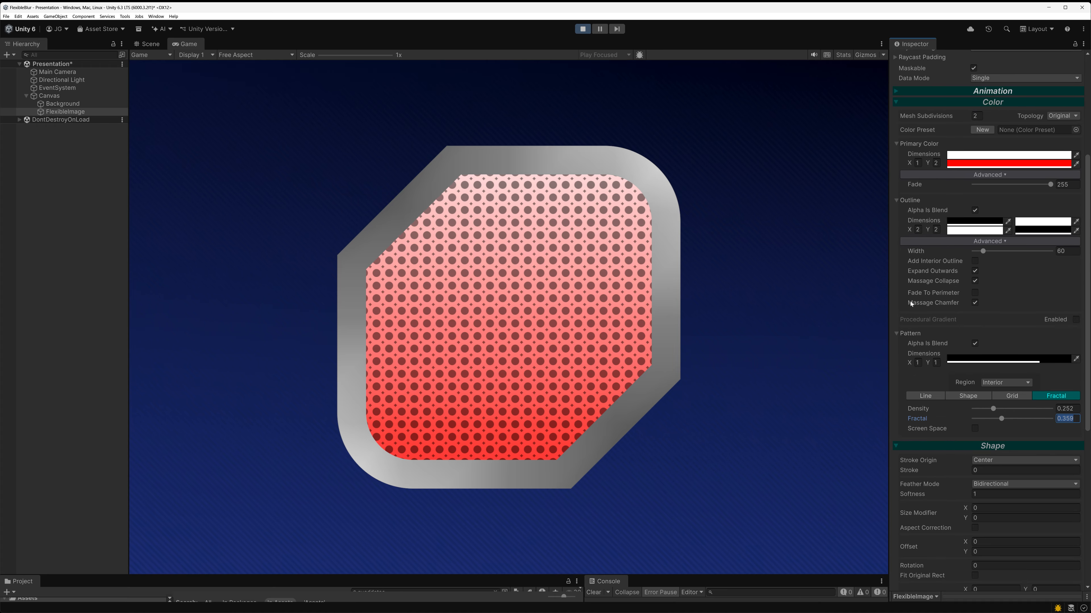
pyautogui.click(975, 429)
pyautogui.scroll(5, 1014, 106)
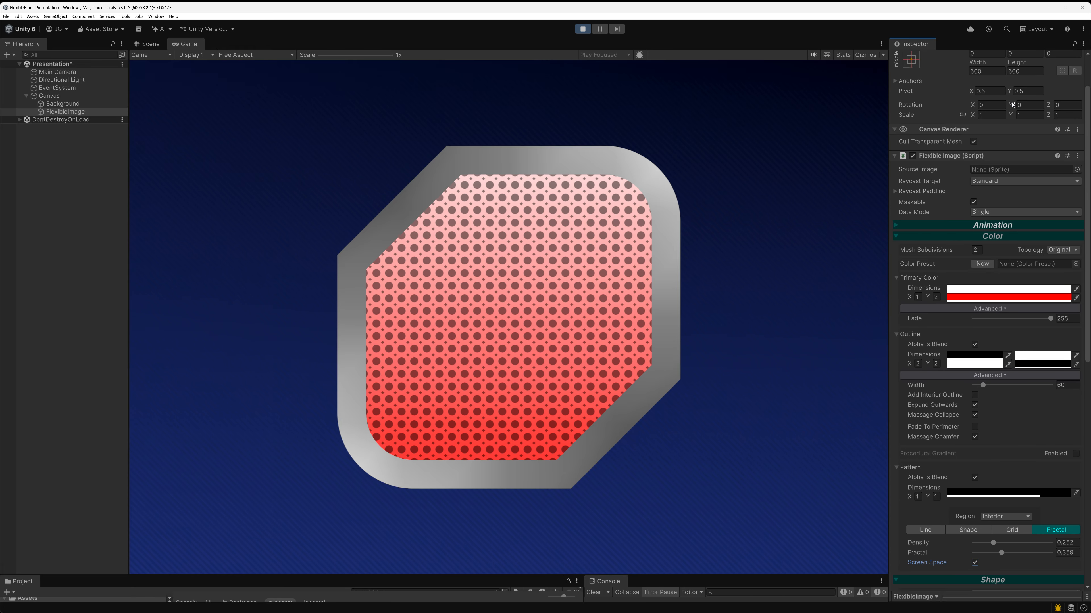
# Try rotating the FlexibleImage to -3 around Y with the pattern's Screen Space option turned off.
pyautogui.scroll(-7, 961, 396)
pyautogui.scroll(9, 978, 375)
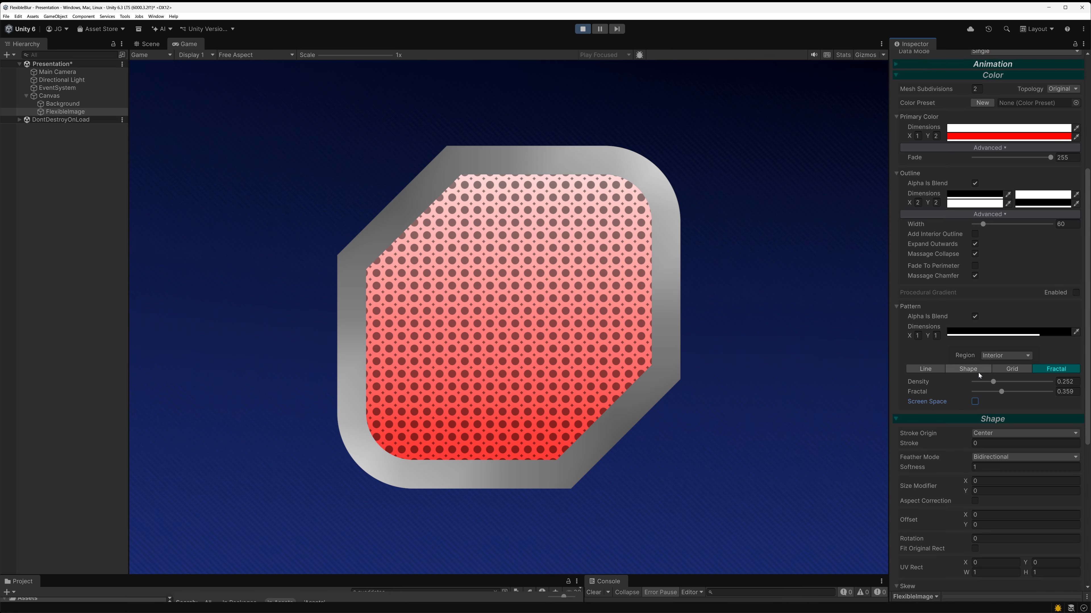
pyautogui.moveTo(1015, 162); pyautogui.dragTo(1028, 308)
pyautogui.scroll(-8, 1029, 307)
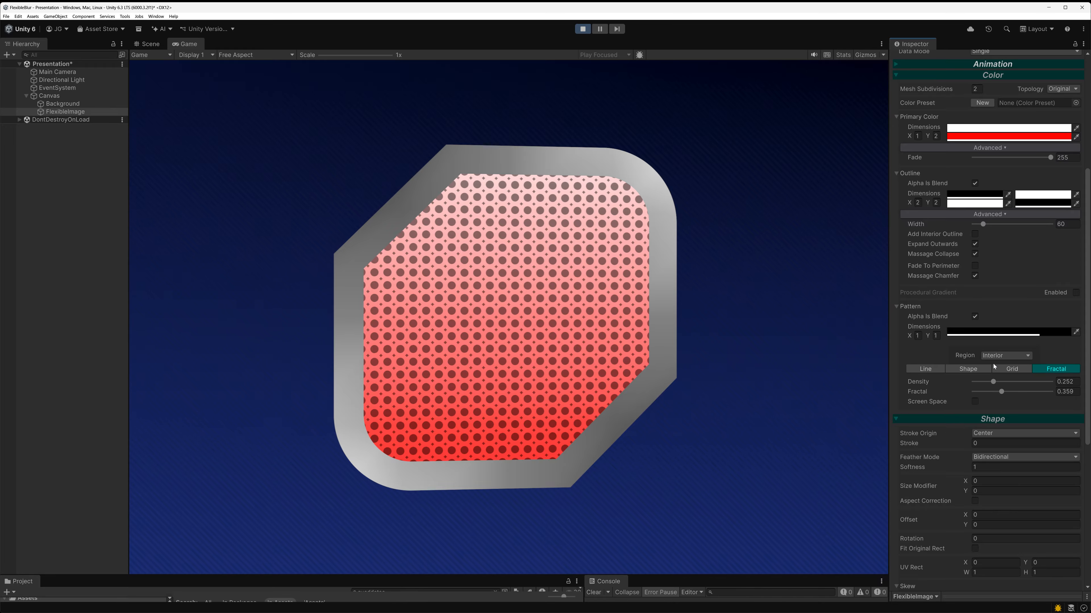
pyautogui.scroll(8, 996, 301)
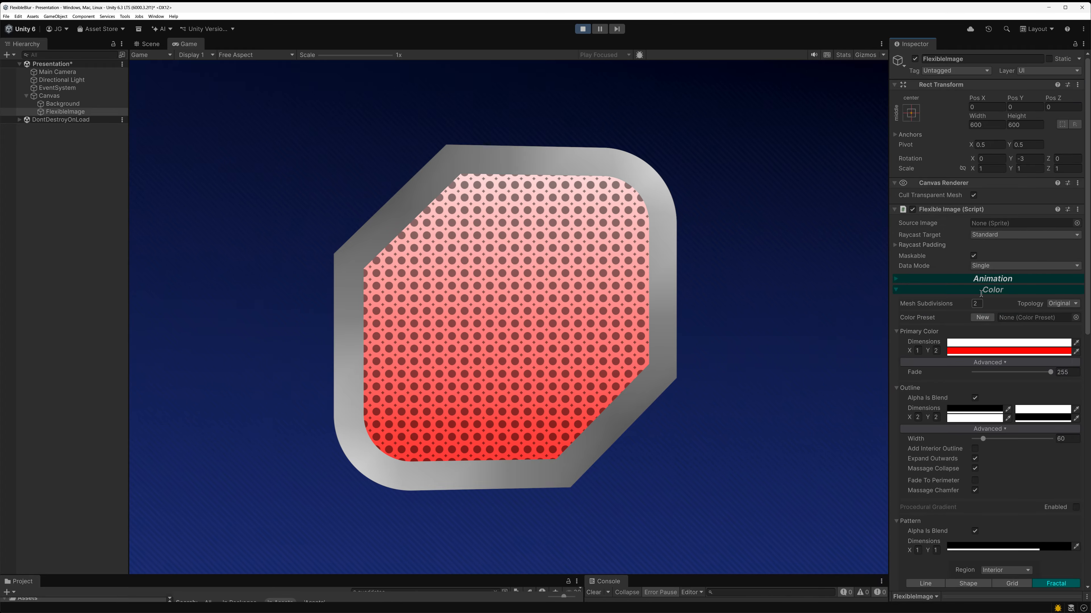
# Try turning the FlexibleImage to about 182 around Y with Screen Space on, then reset its Y rotation to 0.
pyautogui.click(1018, 159)
pyautogui.moveTo(1011, 162); pyautogui.dragTo(342, 260)
pyautogui.click(1029, 159)
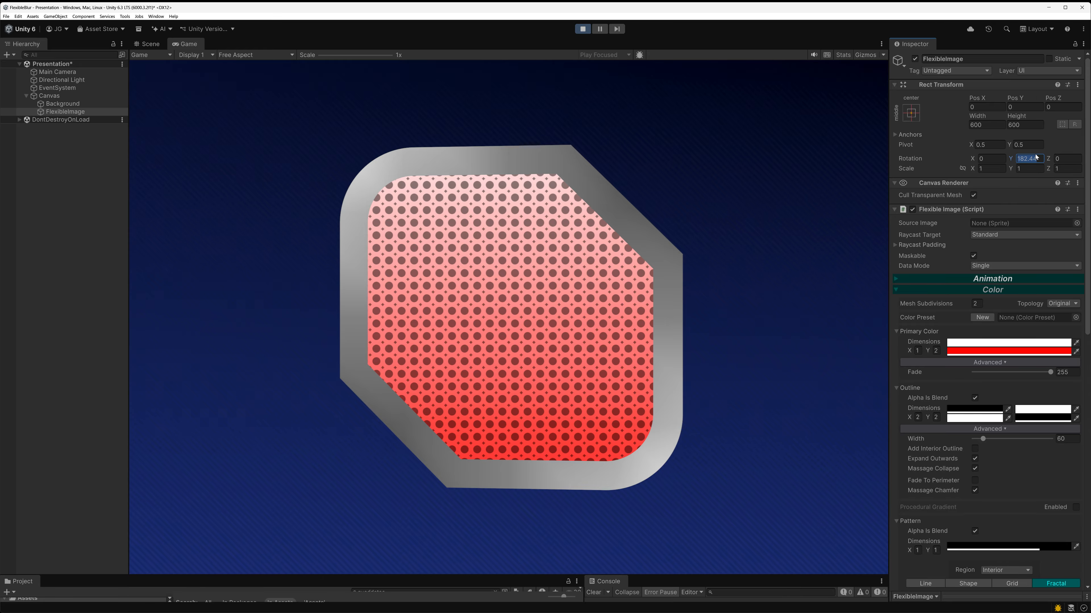
pyautogui.write('0')
# Reduce the outline's color dimensions to 1 by 1.
pyautogui.scroll(-3, 980, 213)
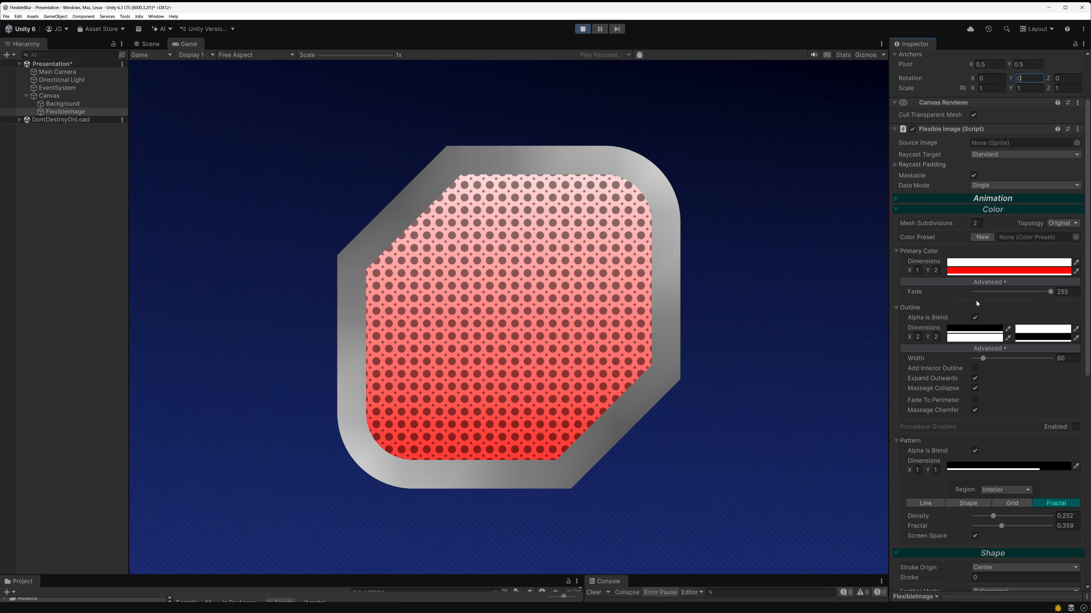
pyautogui.scroll(-1, 977, 303)
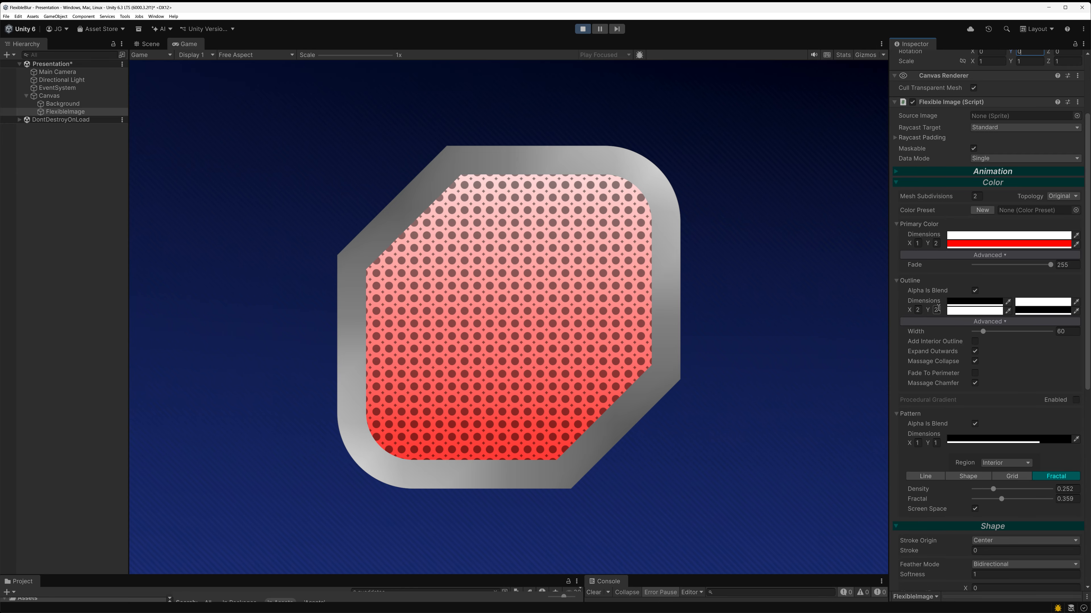
pyautogui.write('1')
pyautogui.click(918, 310)
pyautogui.write('1')
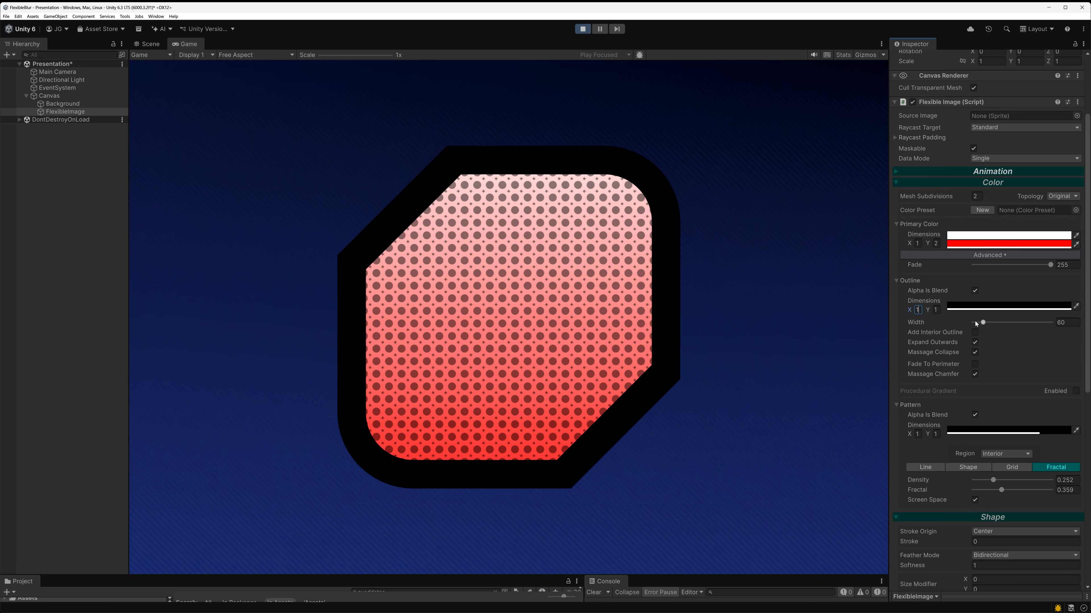
# Enable Fade To Perimeter for the outline and turn off its Alpha Is Blend option.
pyautogui.click(974, 364)
pyautogui.click(975, 364)
pyautogui.click(975, 364)
pyautogui.click(974, 290)
# Switch the pattern type to Grid and set its region to Outline.
pyautogui.scroll(-10, 1011, 400)
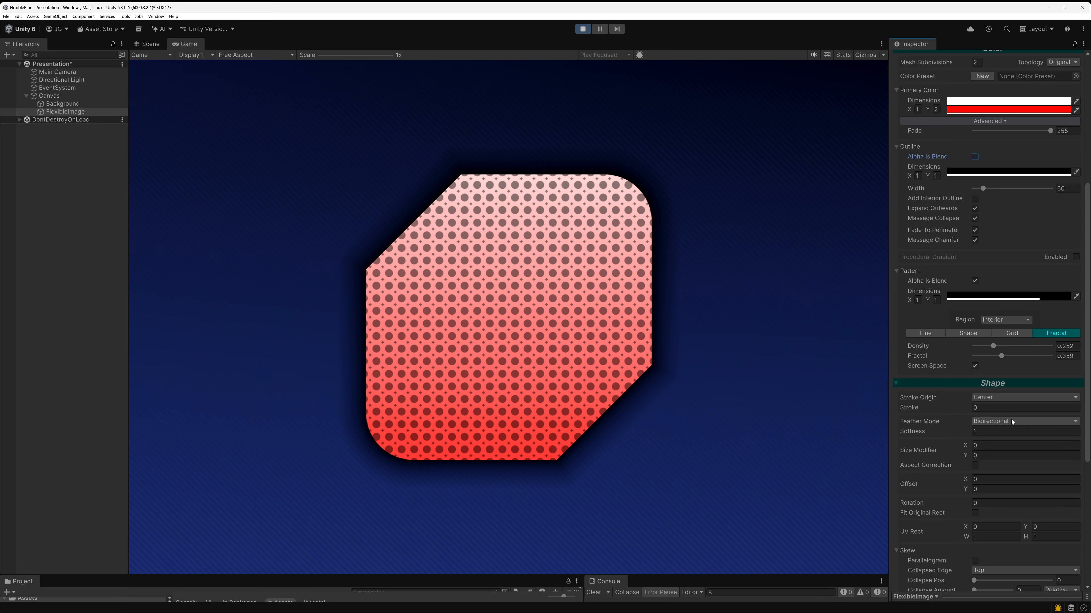
pyautogui.scroll(4, 987, 382)
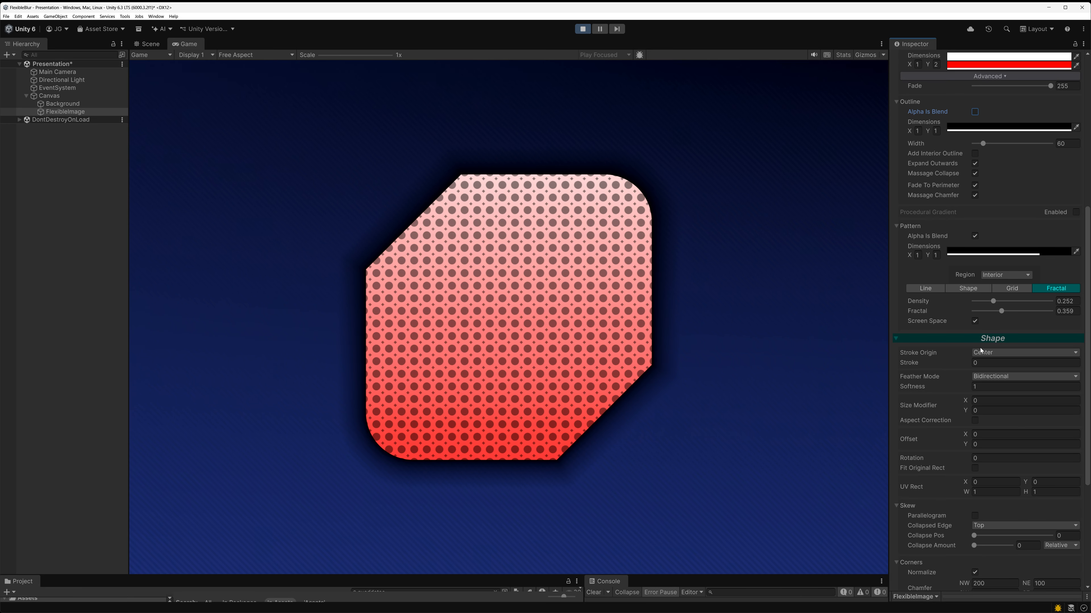
pyautogui.click(1020, 287)
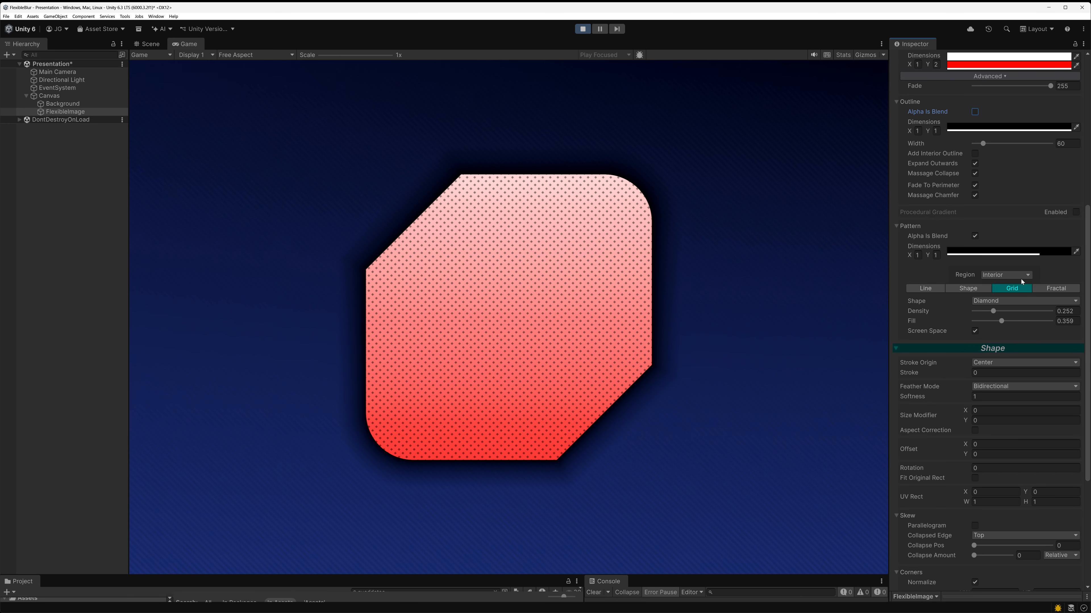
pyautogui.click(1001, 277)
pyautogui.click(1004, 292)
# Turn off the pattern's Alpha Is Blend option and lower its color's alpha to 0.
pyautogui.click(984, 253)
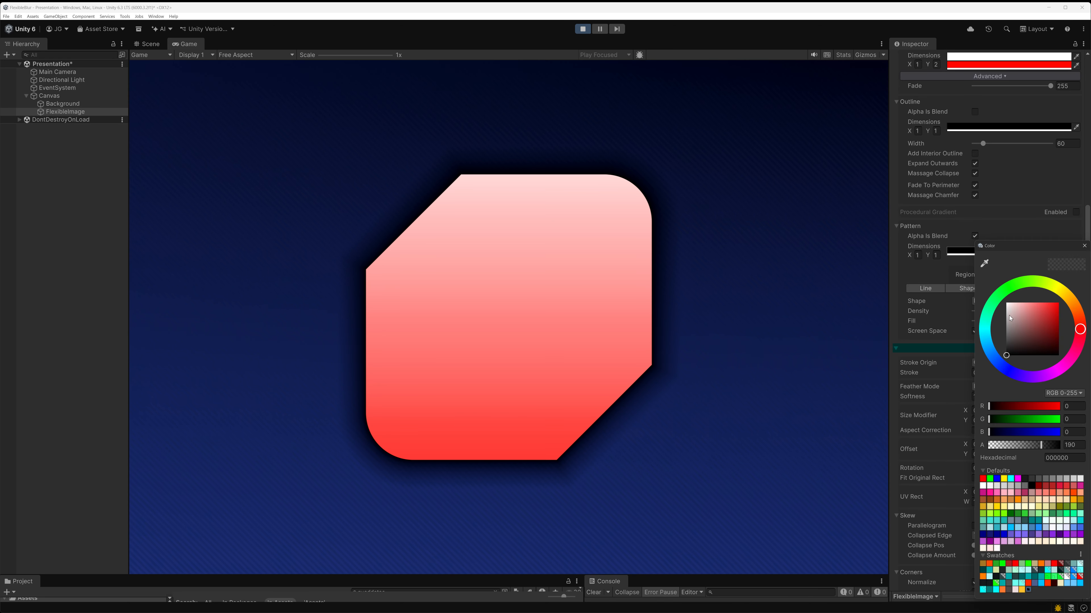
pyautogui.click(1083, 246)
pyautogui.click(974, 236)
pyautogui.click(976, 251)
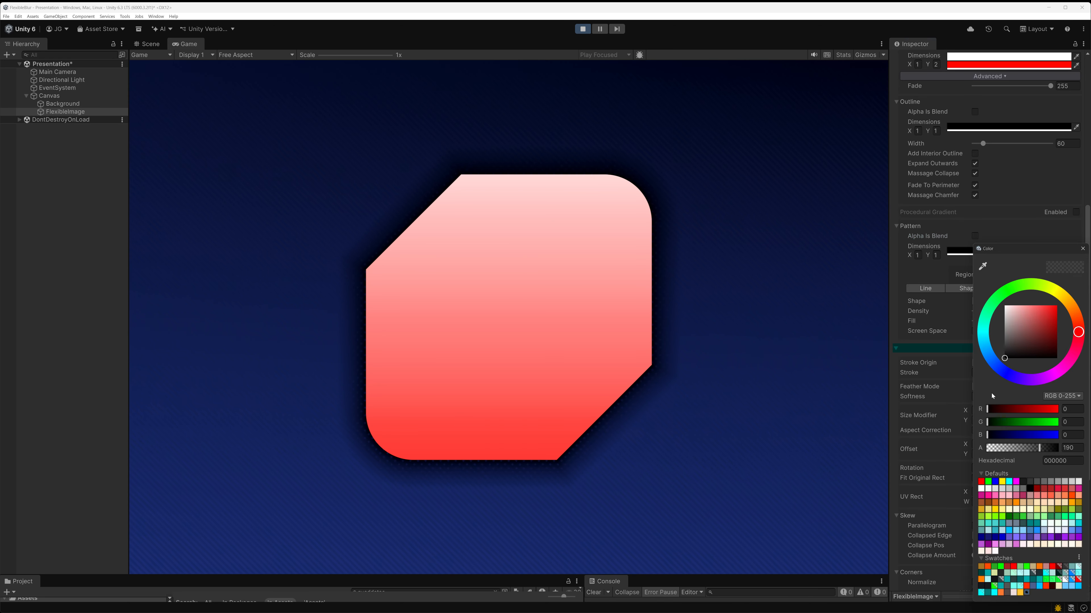
pyautogui.moveTo(1016, 446); pyautogui.dragTo(986, 446)
pyautogui.click(1082, 249)
# Set the diamond grid pattern's density to 0.5 and its fill to 0.556.
pyautogui.moveTo(1002, 322)
pyautogui.mouseDown()
pyautogui.moveTo(1016, 322)
pyautogui.moveTo(1012, 311)
pyautogui.mouseUp()
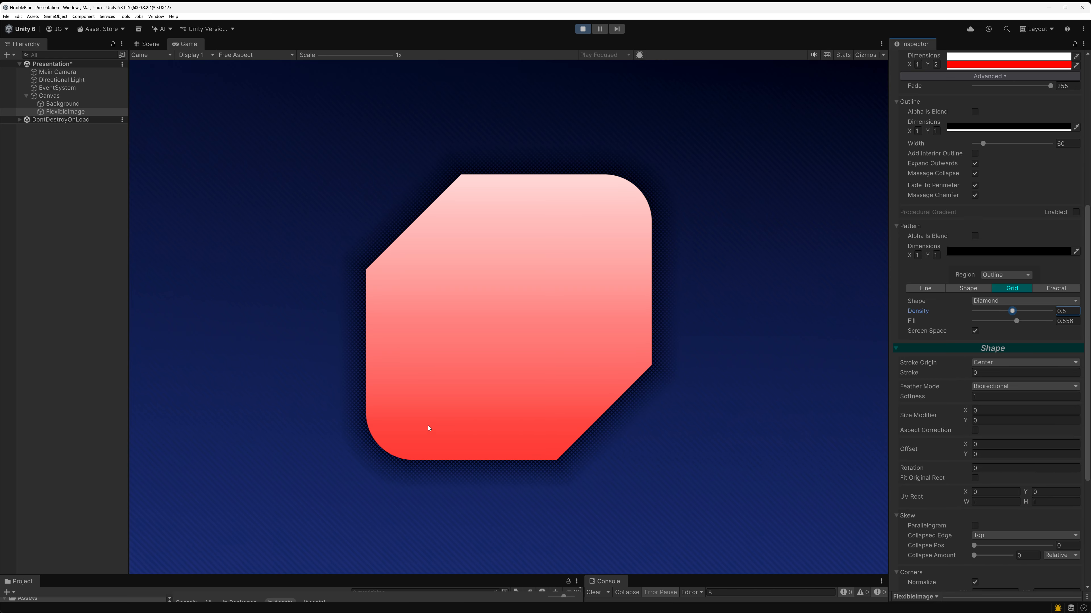